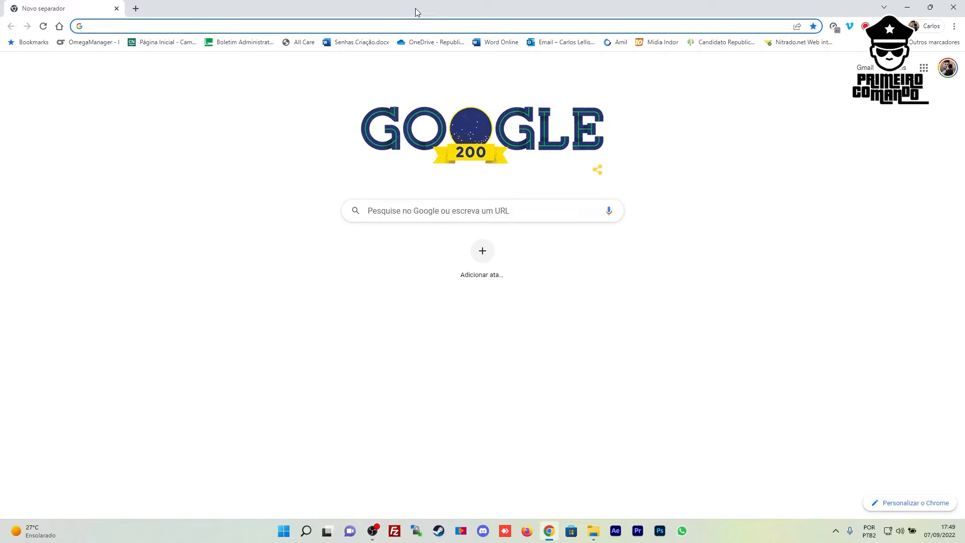
# Search Google for 'omega manager download' and open the CFTools Knowledgebase OmegaManager page
pyautogui.write('om')
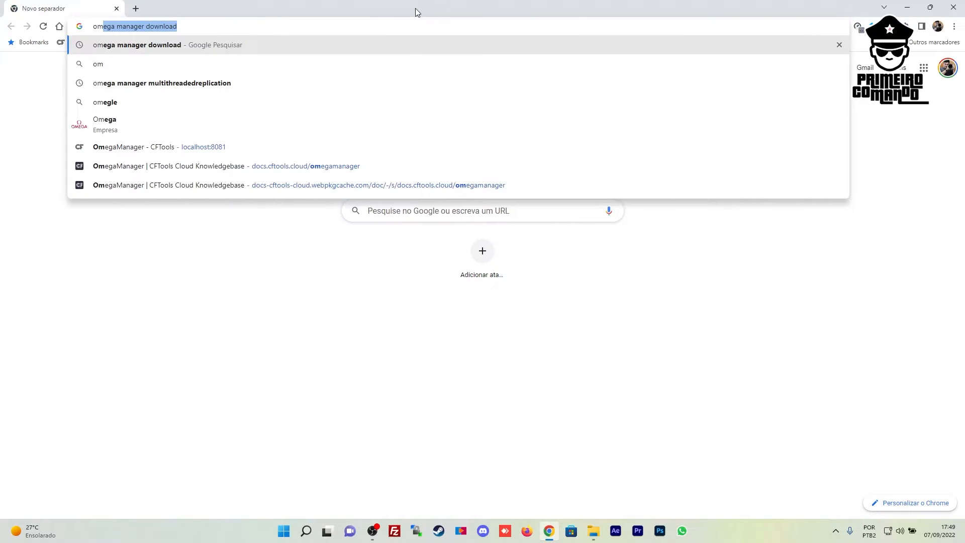
pyautogui.press('Right')
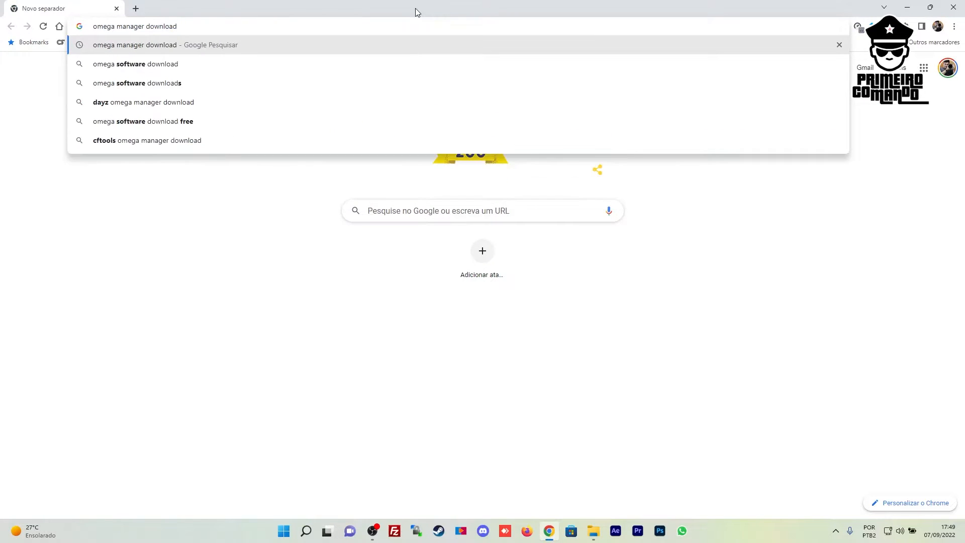
pyautogui.press('Return')
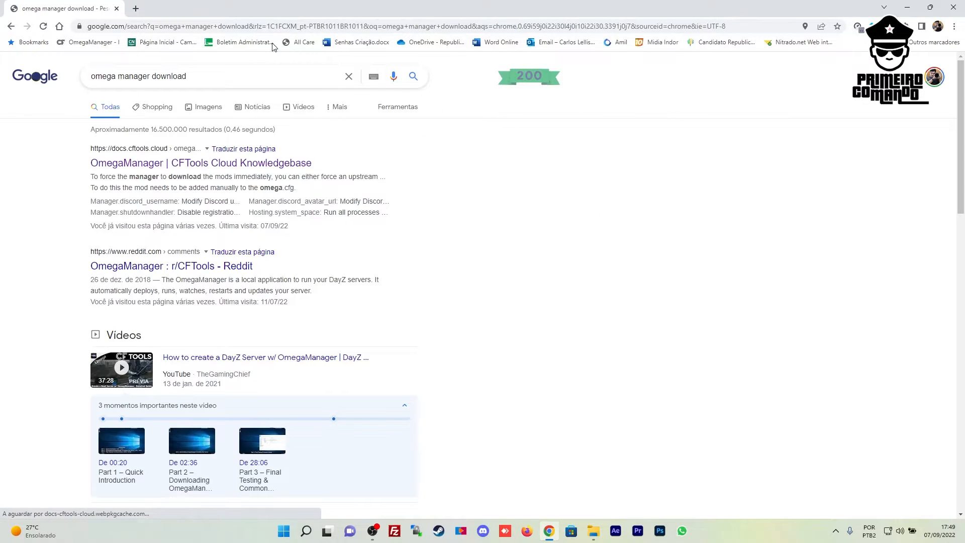
pyautogui.moveTo(83, 146); pyautogui.dragTo(218, 144)
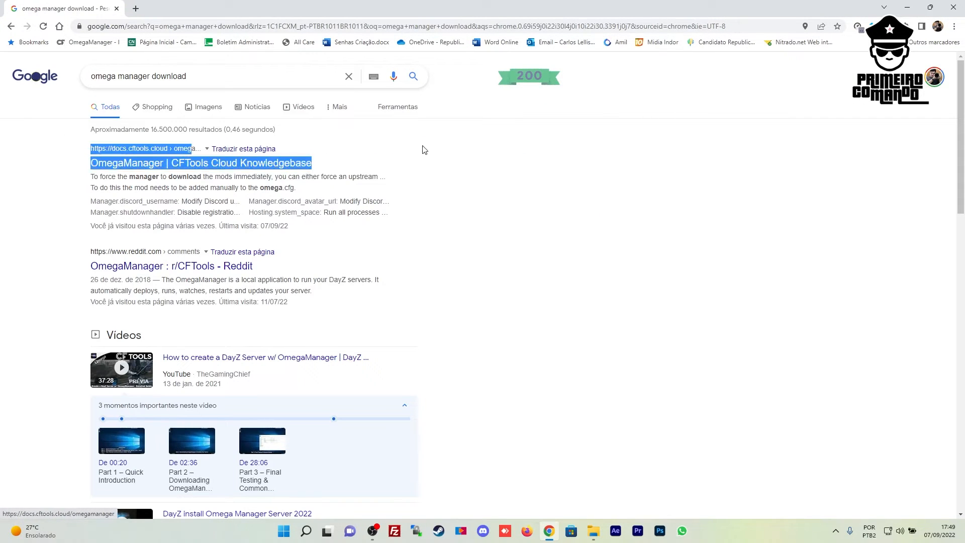
pyautogui.click(578, 216)
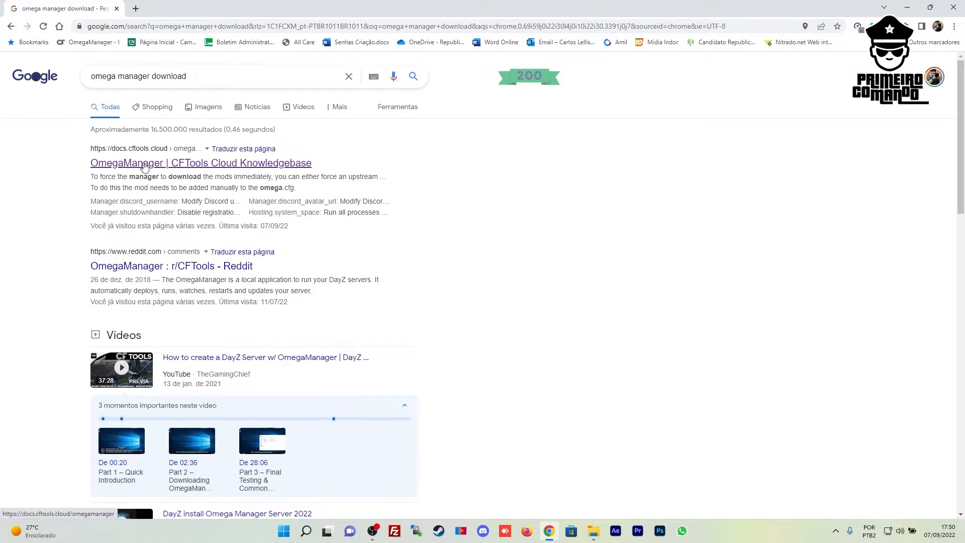
pyautogui.click(158, 164)
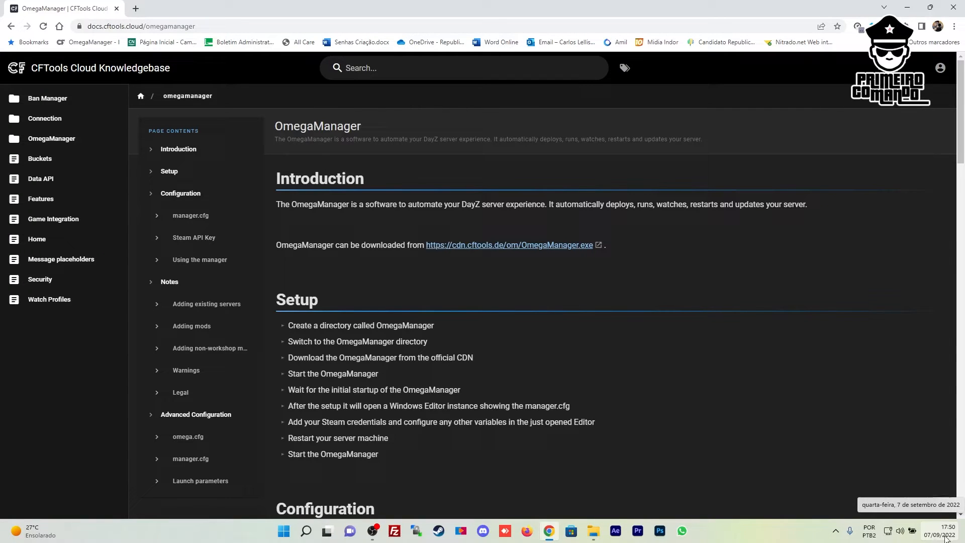
# Start downloading OmegaManager.exe and browse the save dialog to the Backup (E:) drive
pyautogui.click(490, 248)
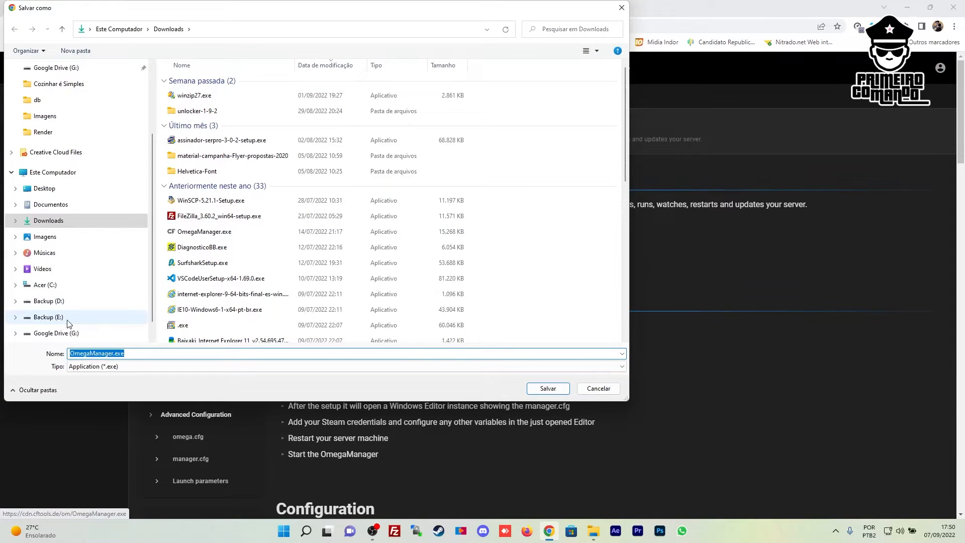
pyautogui.scroll(-1, 71, 322)
pyautogui.click(48, 285)
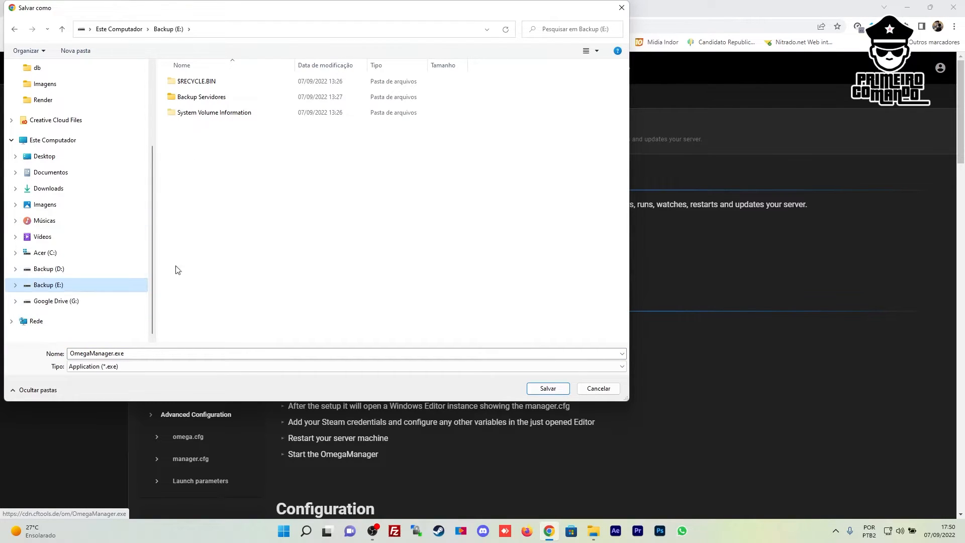
# Create a new folder named Servidor and save OmegaManager.exe into it
pyautogui.click(76, 50)
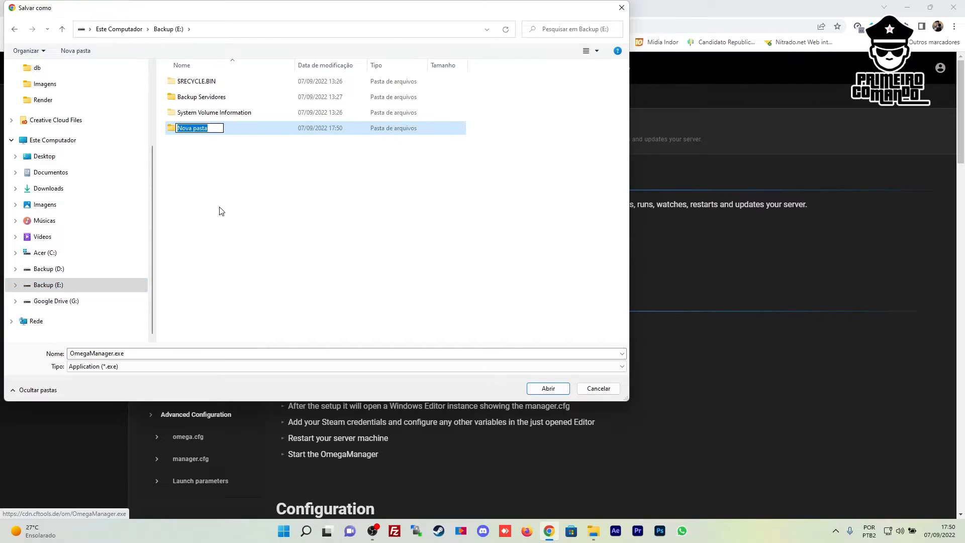
pyautogui.write('Servers')
pyautogui.press('BackSpace')
pyautogui.press('BackSpace')
pyautogui.press('BackSpace')
pyautogui.write('idor')
pyautogui.press('Return')
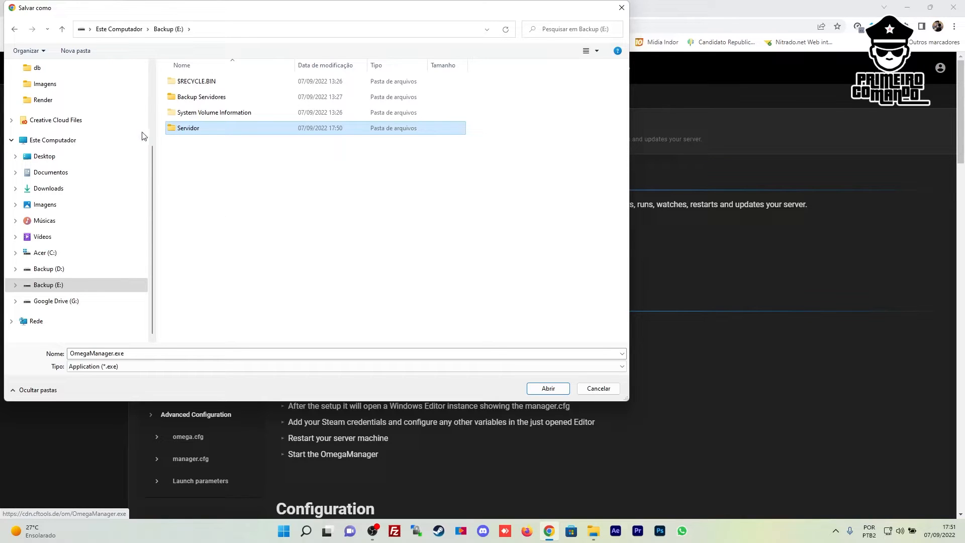
pyautogui.doubleClick(186, 129)
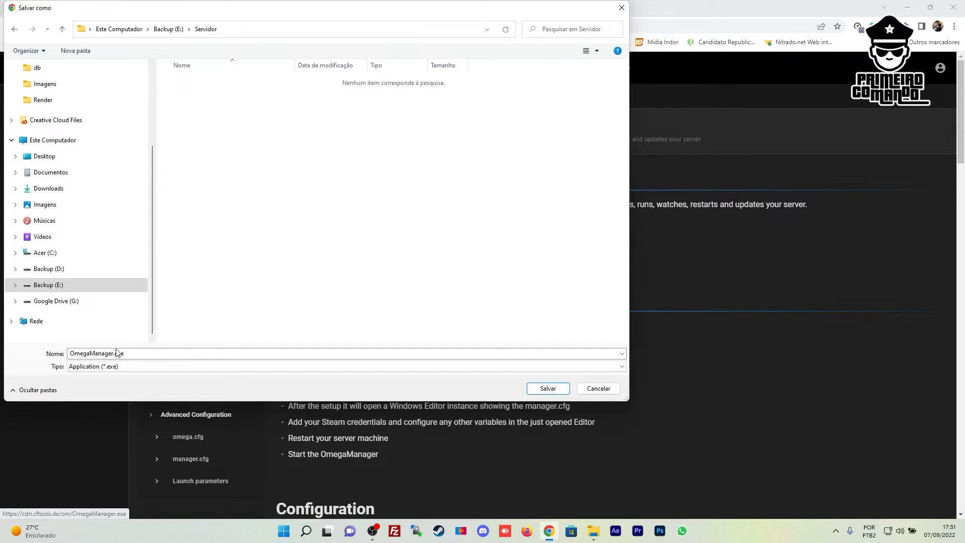
pyautogui.click(548, 389)
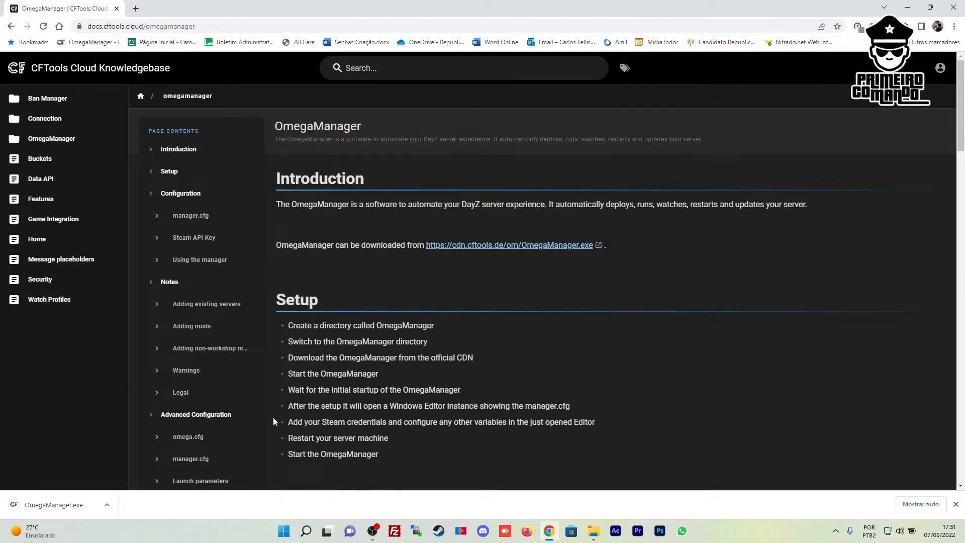
# Open File Explorer, close Chrome, and select OmegaManager.exe in Backup (E:)\Servidor
pyautogui.click(110, 507)
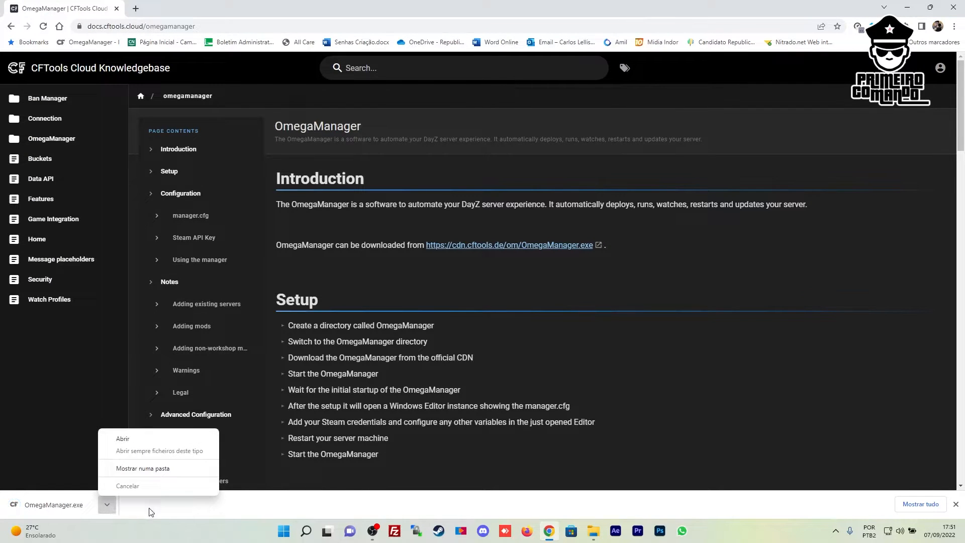
pyautogui.click(164, 525)
pyautogui.click(593, 530)
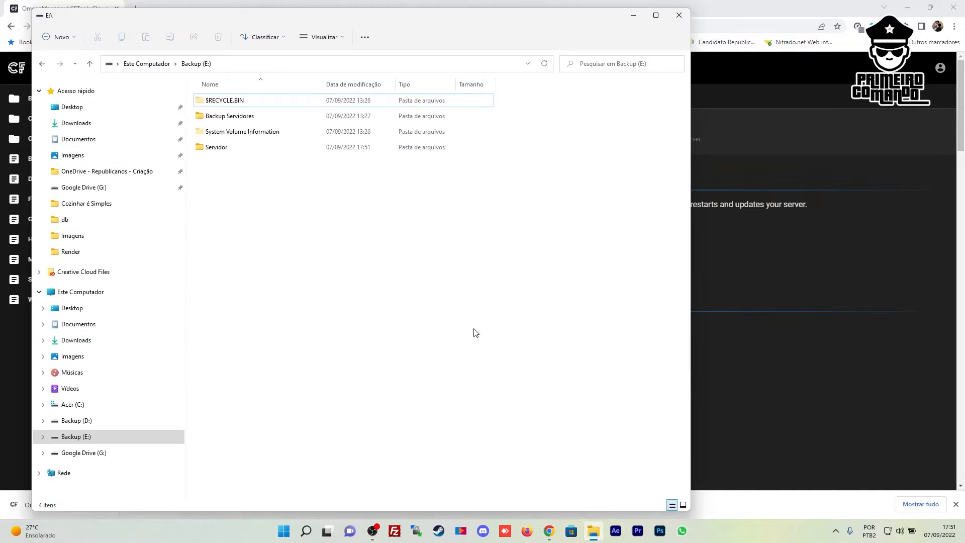
pyautogui.click(964, 2)
pyautogui.click(957, 7)
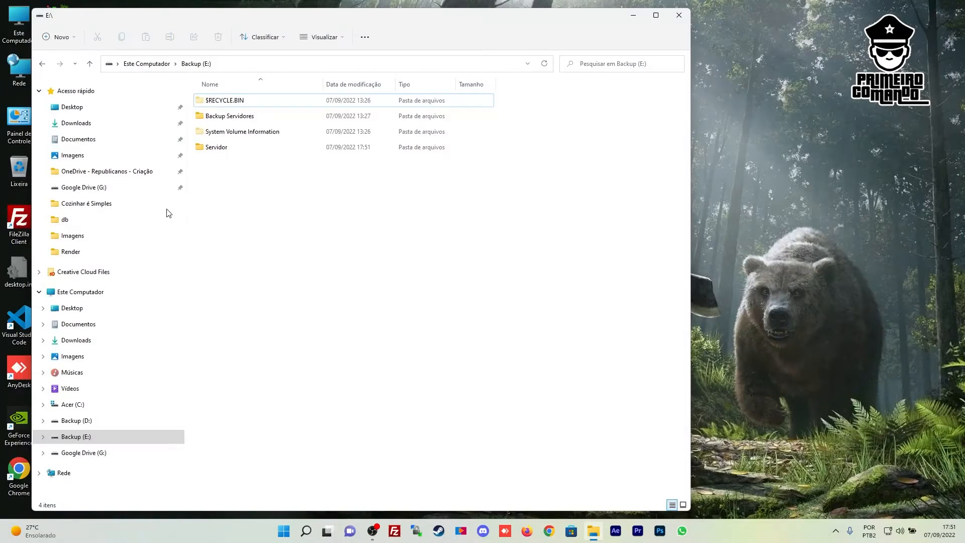
pyautogui.doubleClick(217, 147)
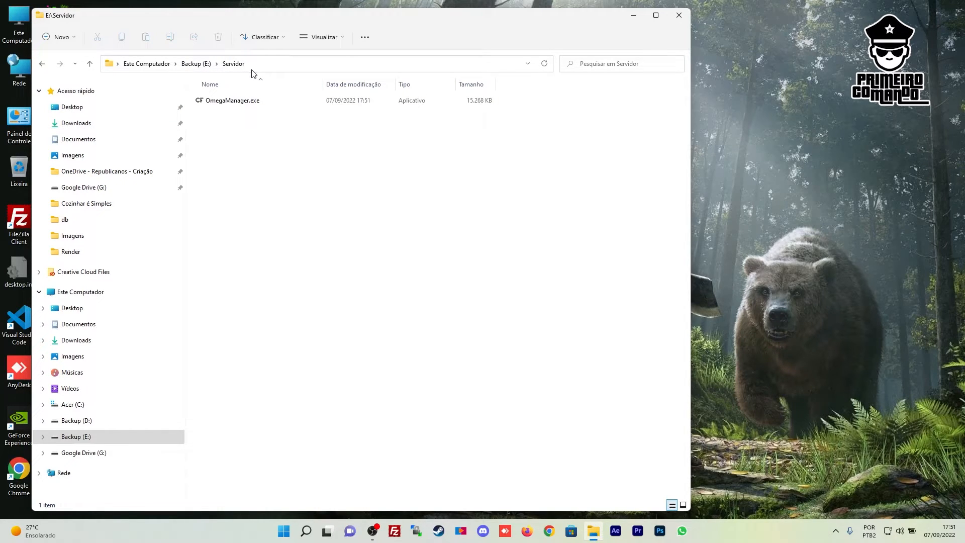
pyautogui.click(244, 106)
# Run OmegaManager.exe and let it update, install SteamCMD and start the DirectX setup
pyautogui.doubleClick(245, 106)
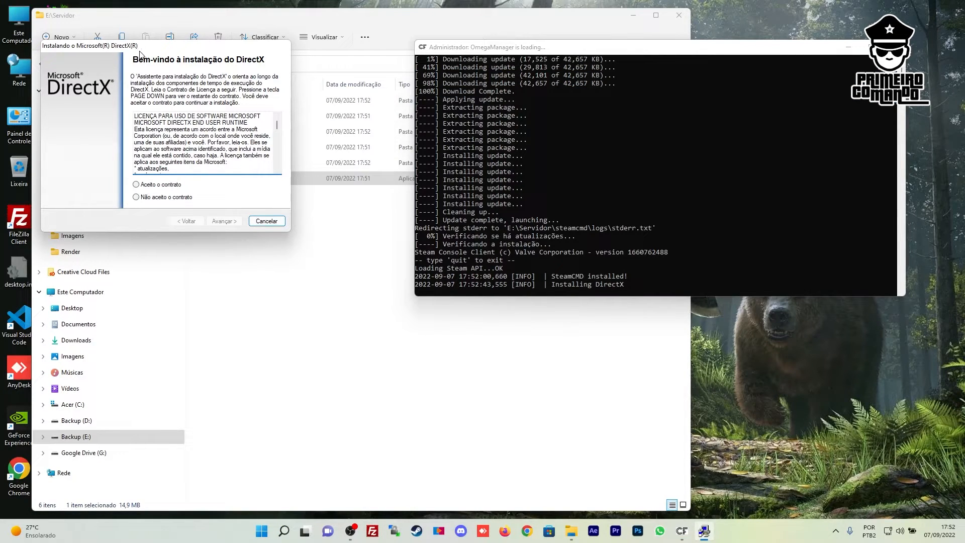
# Accept the DirectX licence ('Aceito o contrato'), install the components, and finish with Concluir
pyautogui.click(136, 185)
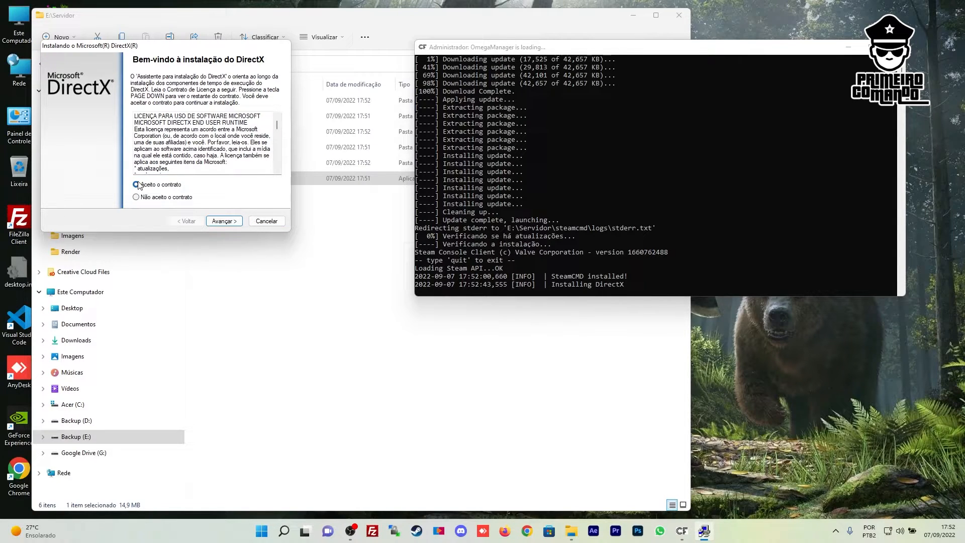
pyautogui.click(227, 221)
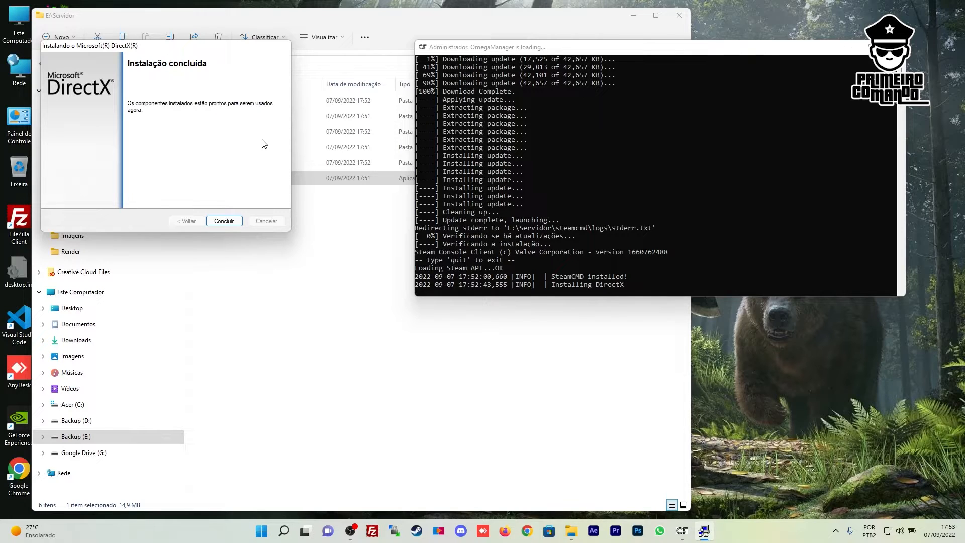
pyautogui.click(223, 221)
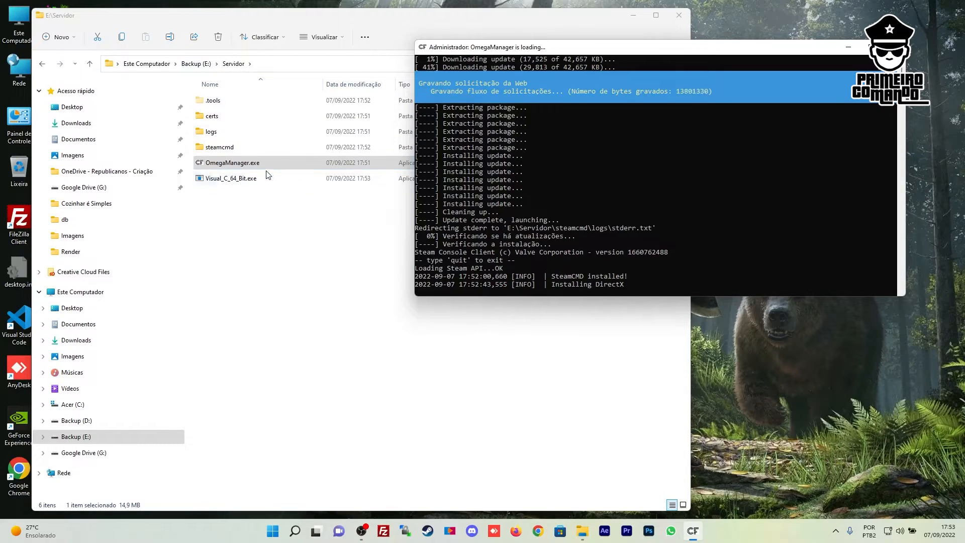
# Agree to the Visual C++ 2017 x64 terms, install, and close the 'another version installed' error
pyautogui.click(248, 164)
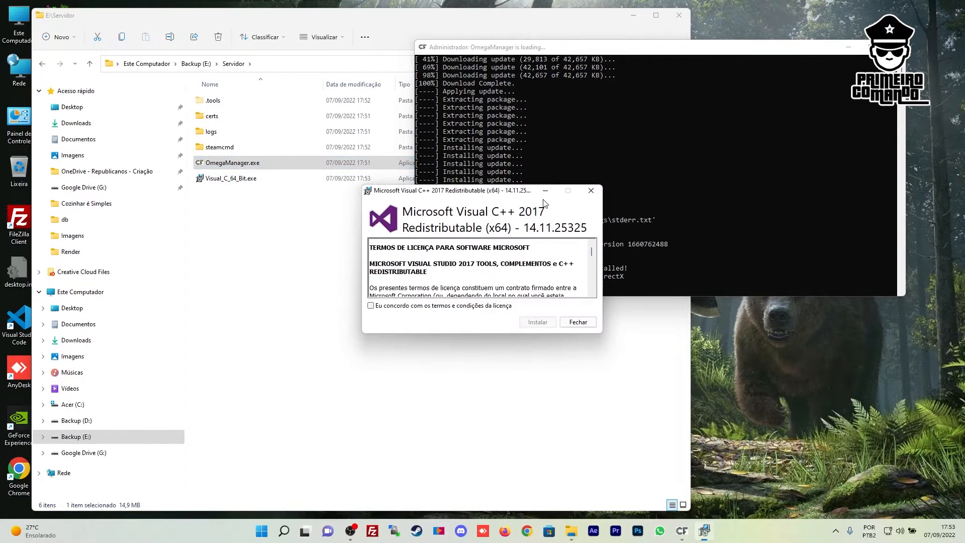
pyautogui.click(374, 305)
pyautogui.click(547, 322)
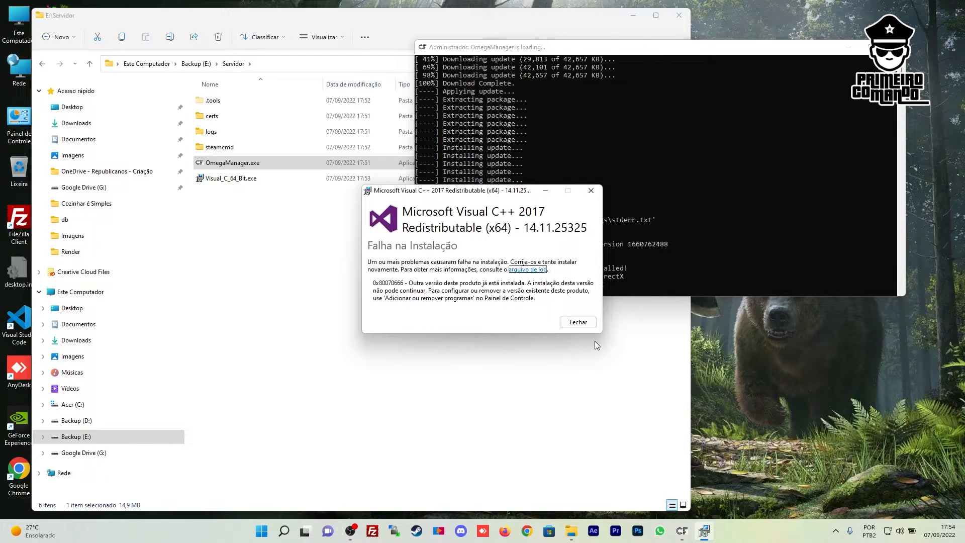
pyautogui.click(578, 322)
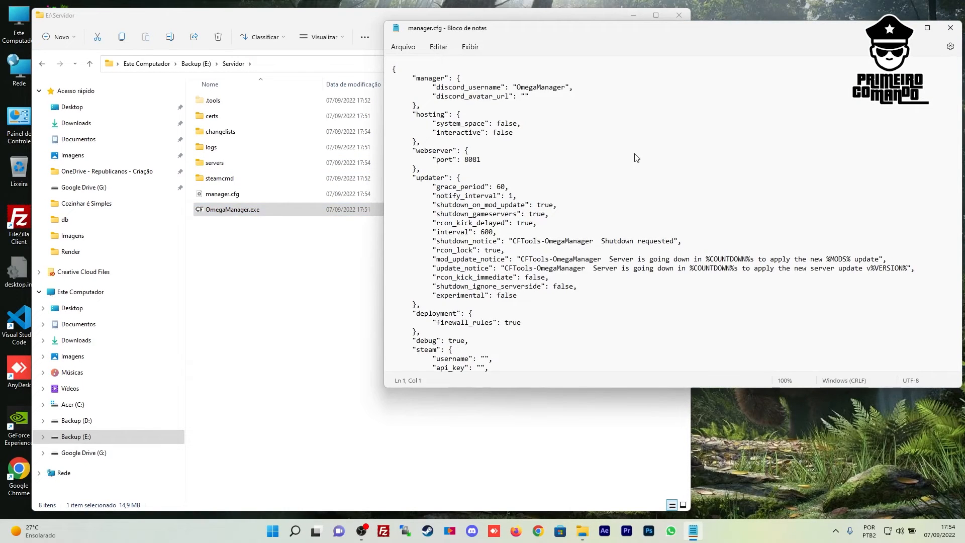
# Move Notepad aside and scroll manager.cfg to the empty Steam username, api_key and password entries
pyautogui.moveTo(597, 27); pyautogui.dragTo(426, 16)
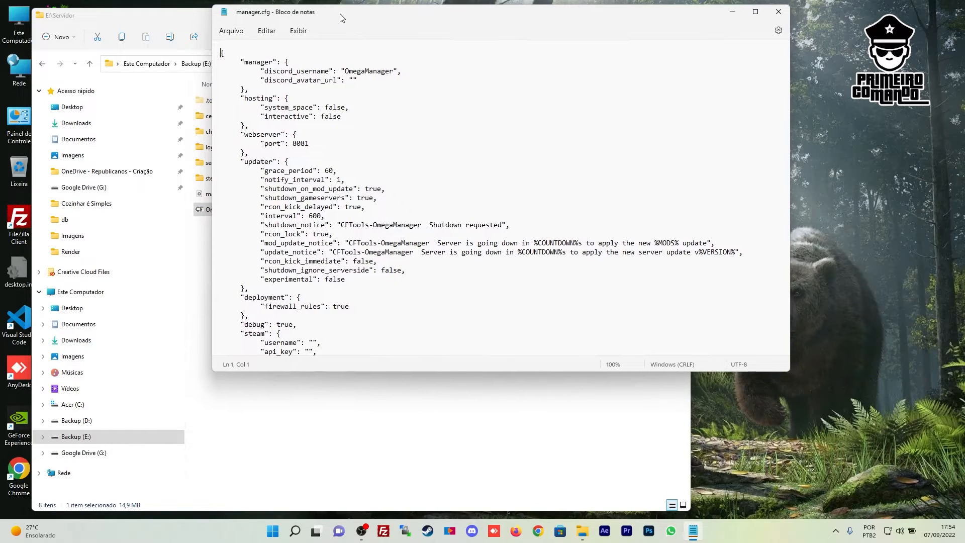
pyautogui.scroll(-2, 443, 286)
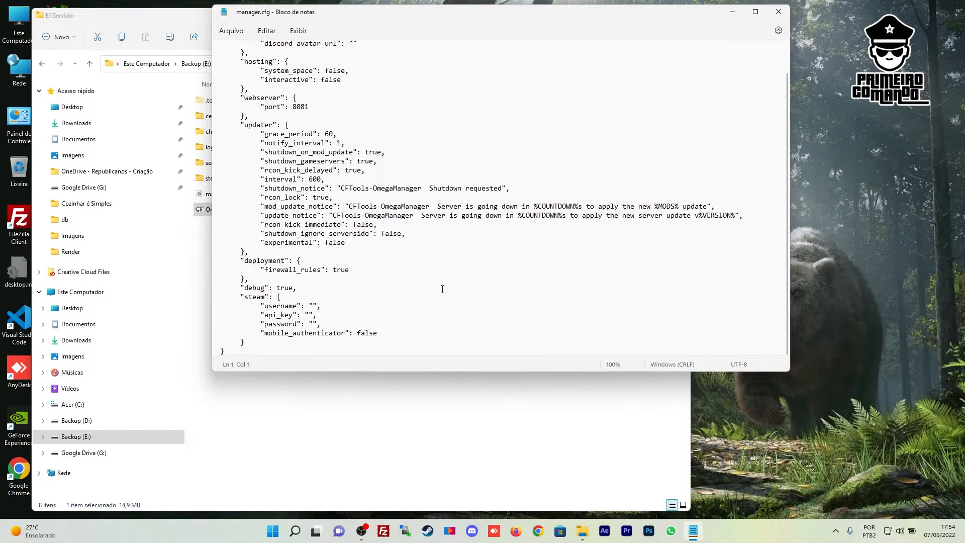
pyautogui.click(310, 305)
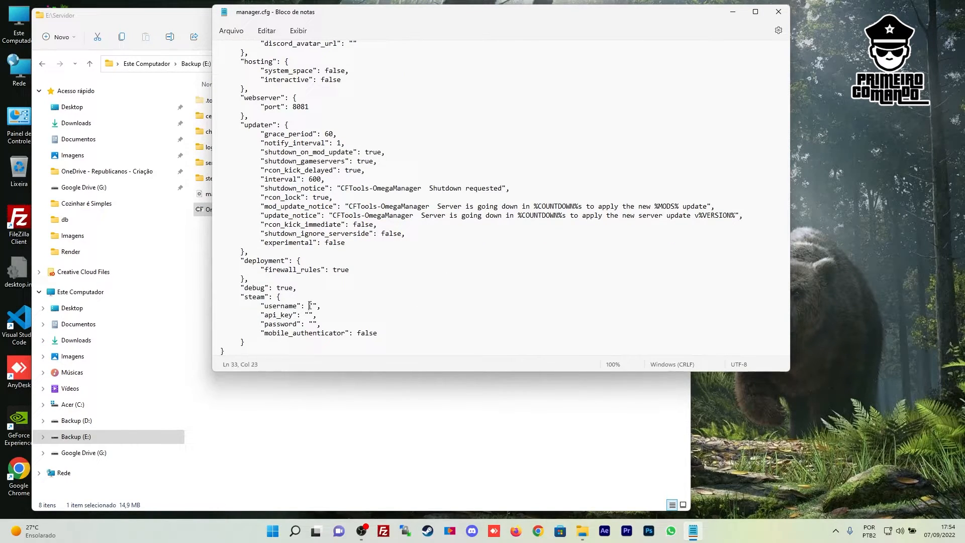
pyautogui.click(311, 315)
pyautogui.moveTo(321, 306)
pyautogui.mouseDown()
pyautogui.moveTo(308, 306)
pyautogui.moveTo(308, 324)
pyautogui.moveTo(313, 314)
pyautogui.mouseUp()
pyautogui.click(313, 304)
pyautogui.click(432, 531)
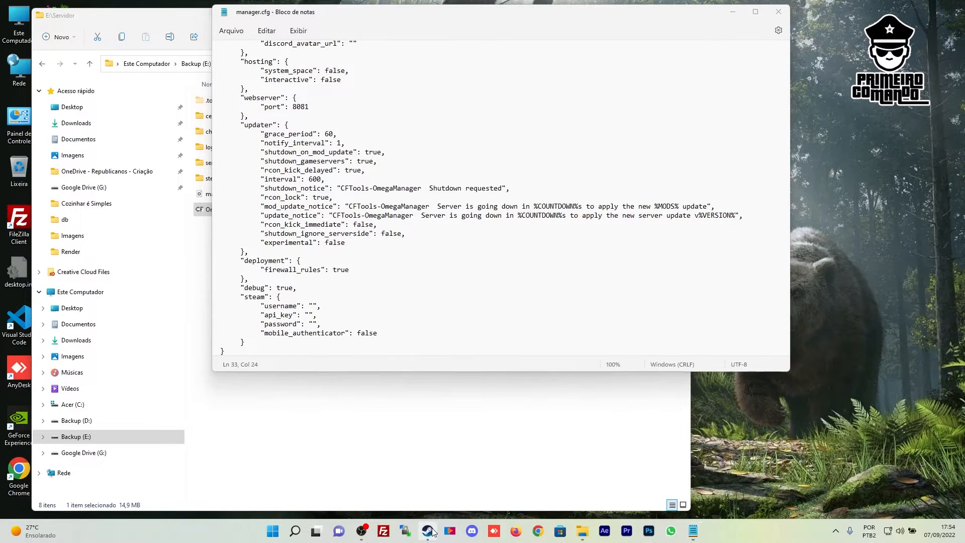
pyautogui.click(872, 10)
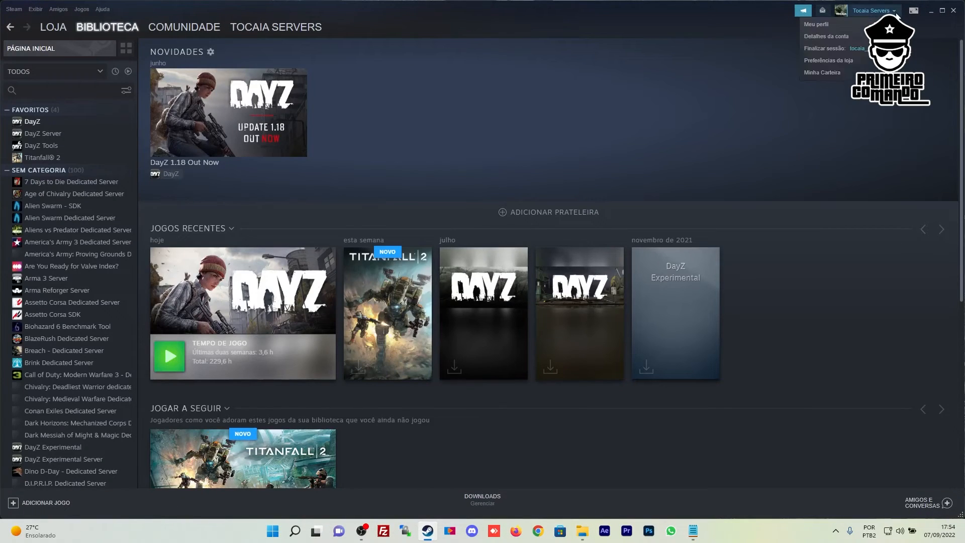
# Open Steam's Account details page and select the account name in the SUA CONTA title
pyautogui.click(823, 38)
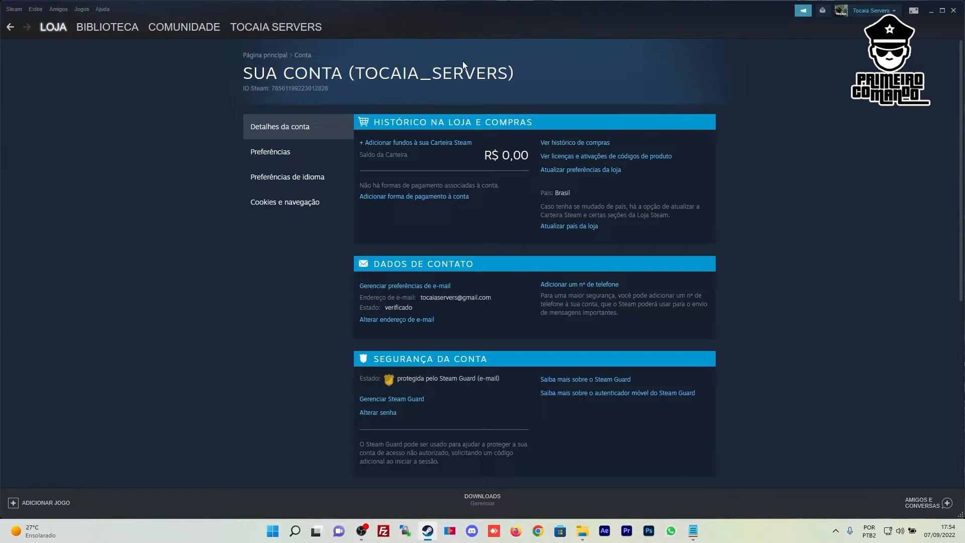
pyautogui.moveTo(355, 76); pyautogui.dragTo(508, 74)
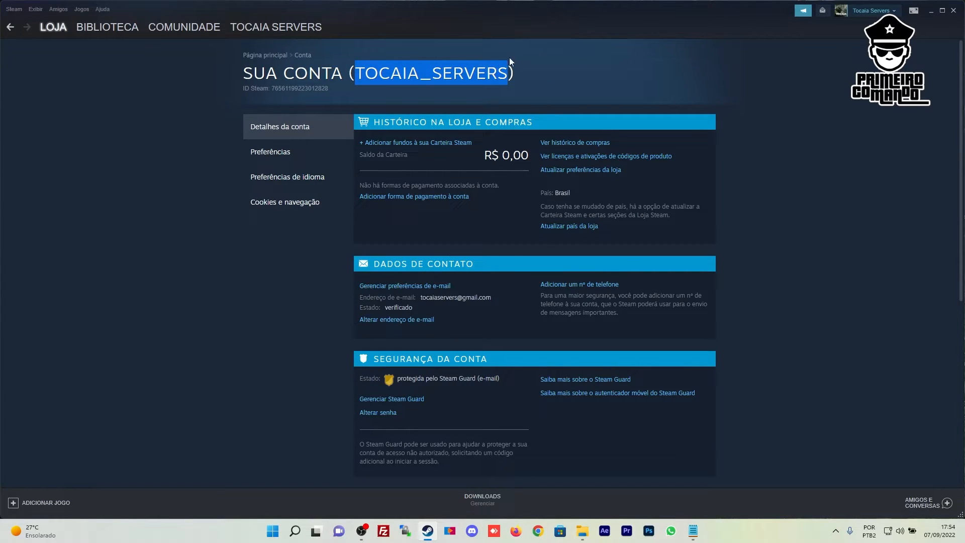
pyautogui.click(356, 76)
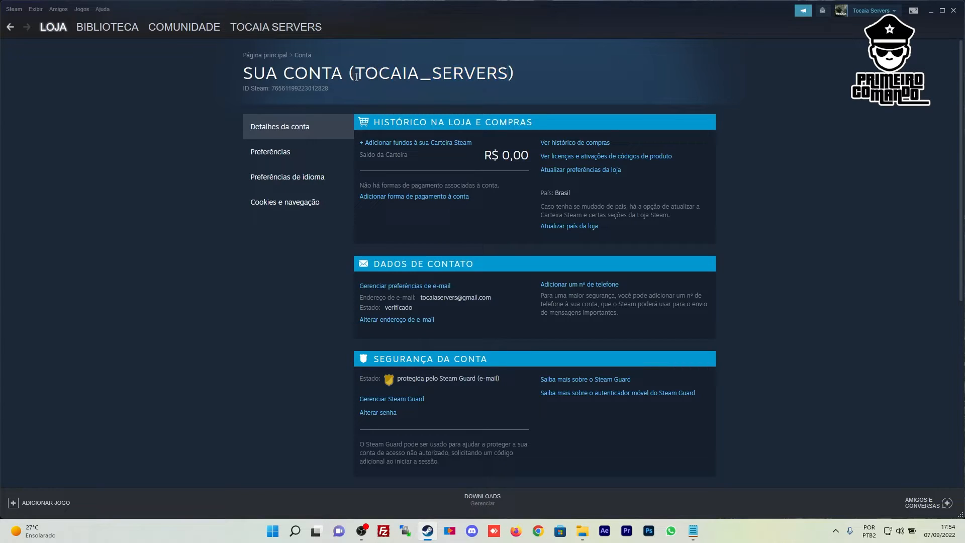
pyautogui.moveTo(356, 76); pyautogui.dragTo(508, 74)
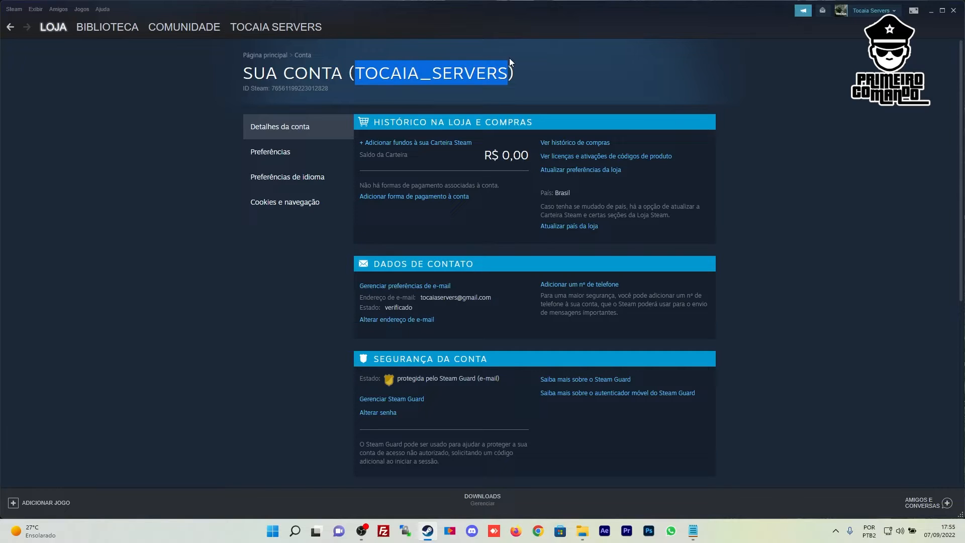
pyautogui.click(542, 72)
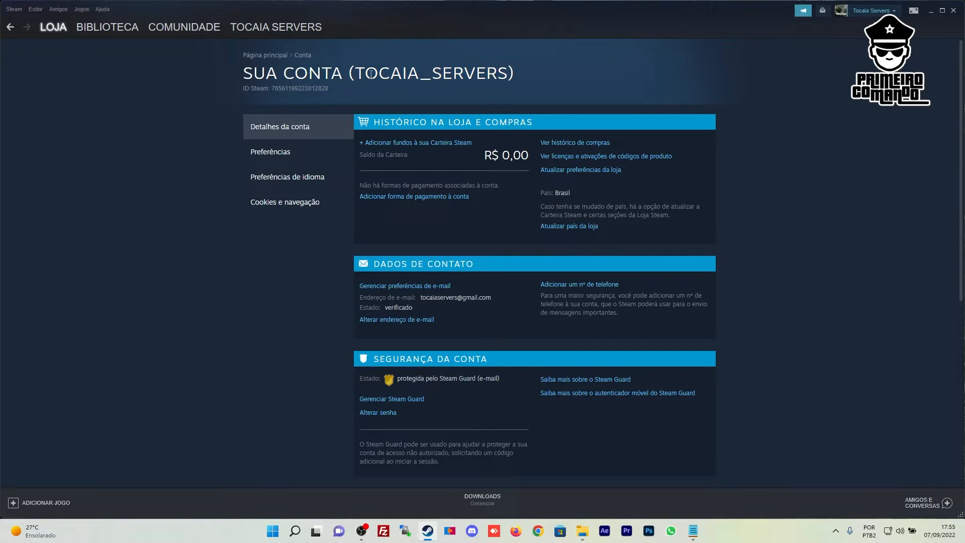
pyautogui.moveTo(357, 74); pyautogui.dragTo(505, 74)
pyautogui.click(554, 78)
# Type the Steam account name into manager.cfg's username quotes, then move to the password and api_key entries
pyautogui.click(929, 11)
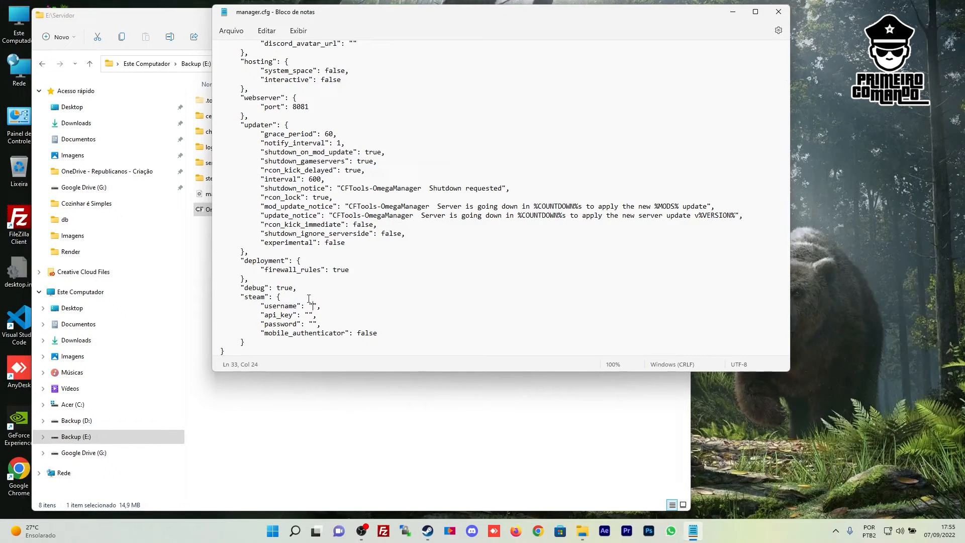
pyautogui.write('tocaia_servers')
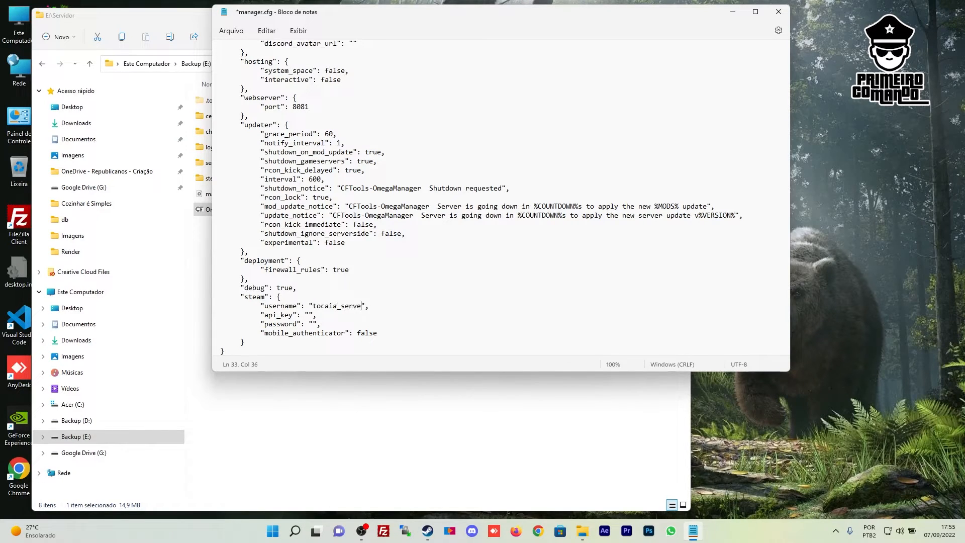
pyautogui.click(313, 324)
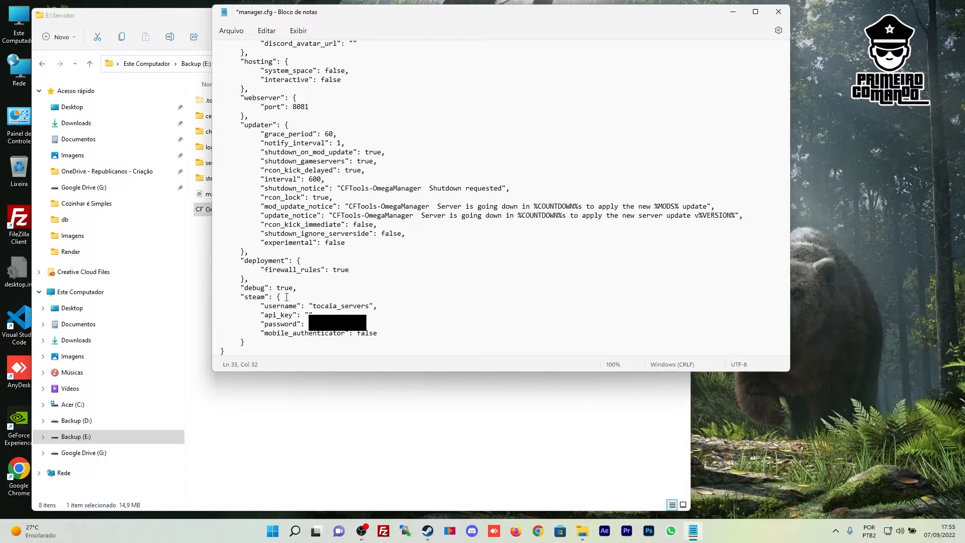
pyautogui.moveTo(264, 315); pyautogui.dragTo(294, 315)
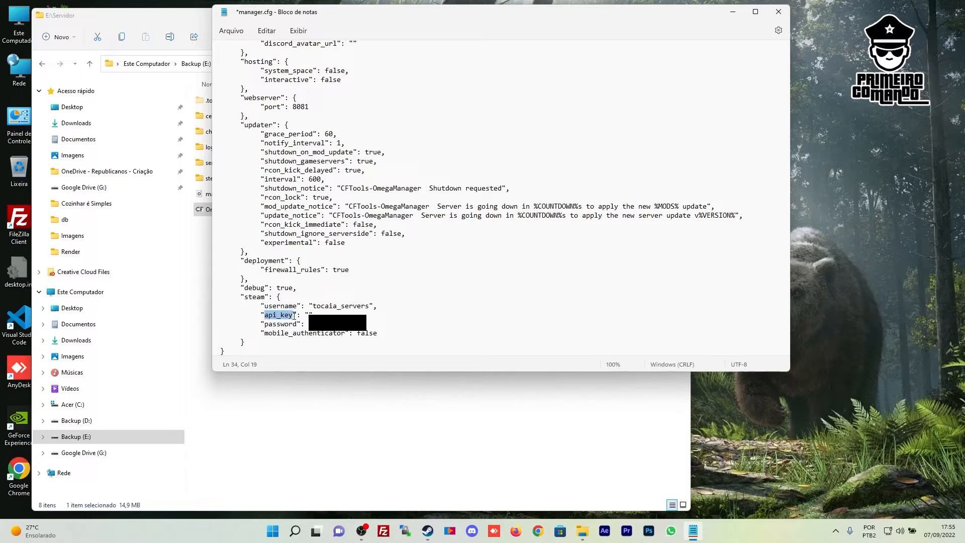
pyautogui.click(539, 531)
# Search Google for 'steam api_key' and open the Steam Web API key page via the documentation
pyautogui.write('set')
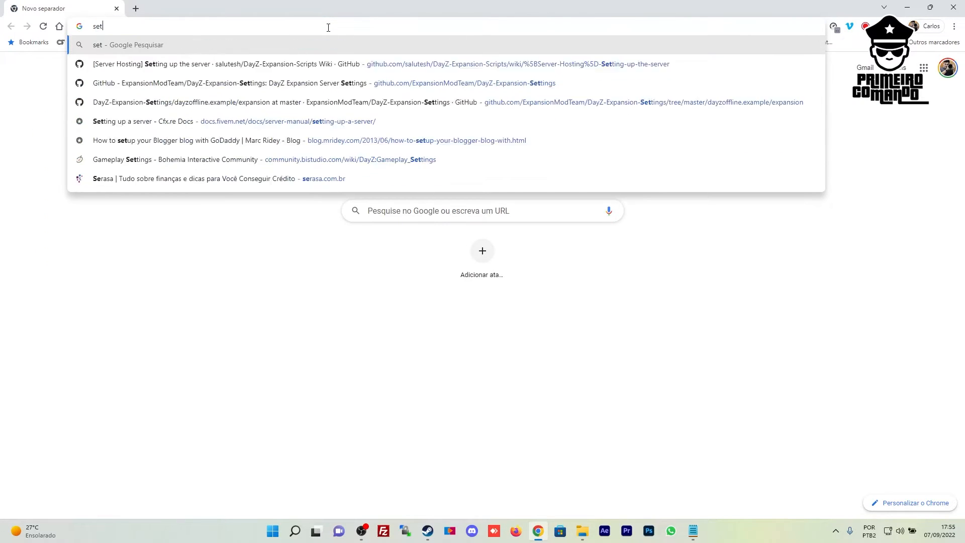
pyautogui.press('BackSpace')
pyautogui.press('BackSpace')
pyautogui.write('team api_key')
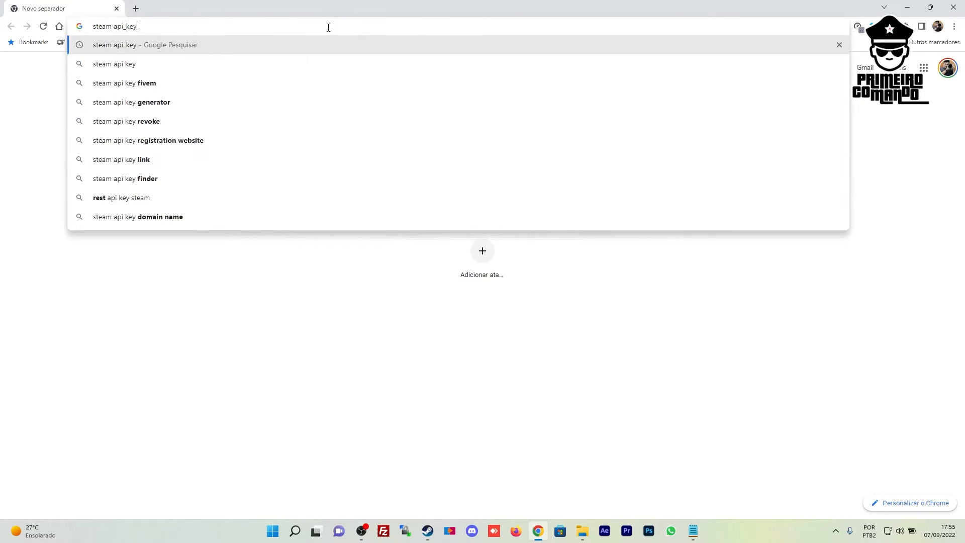
pyautogui.press('Return')
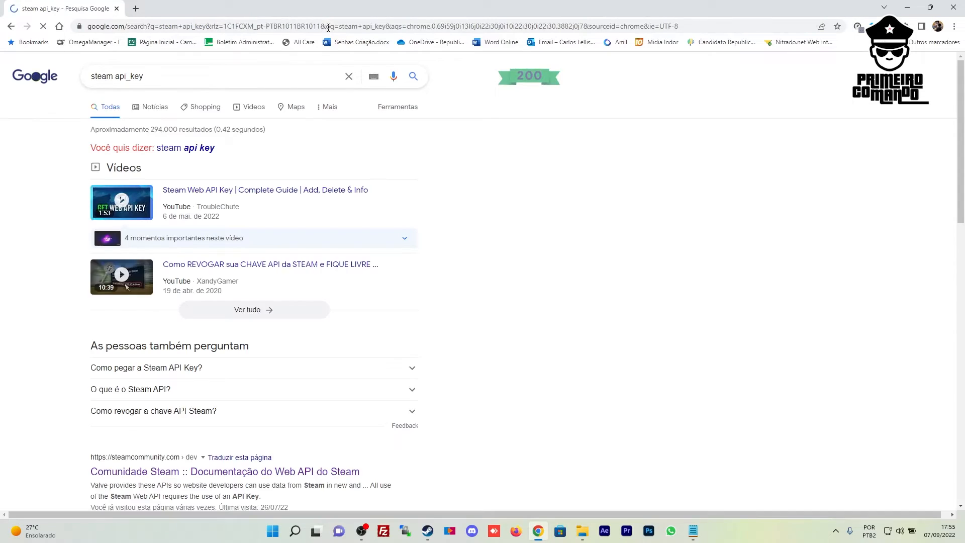
pyautogui.scroll(-3, 525, 278)
pyautogui.scroll(-2, 525, 277)
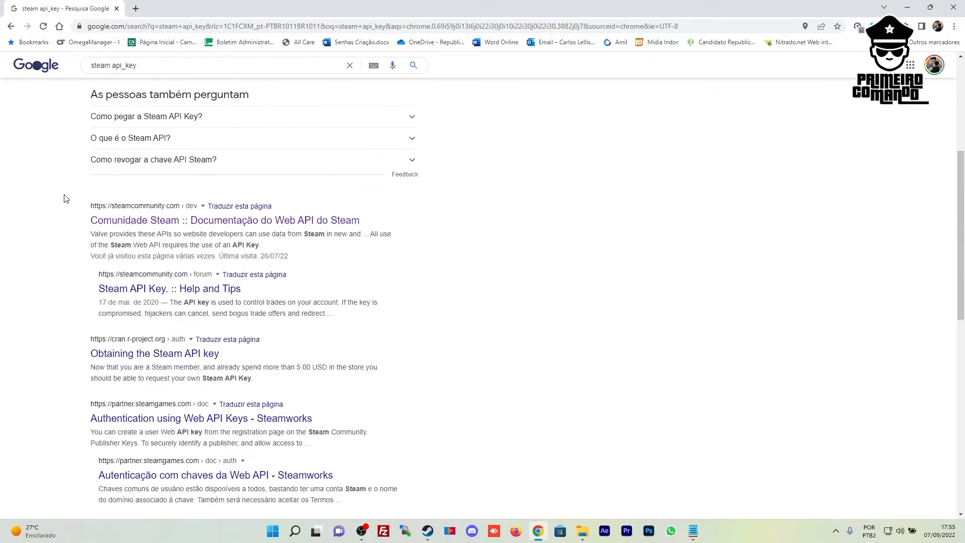
pyautogui.click(258, 224)
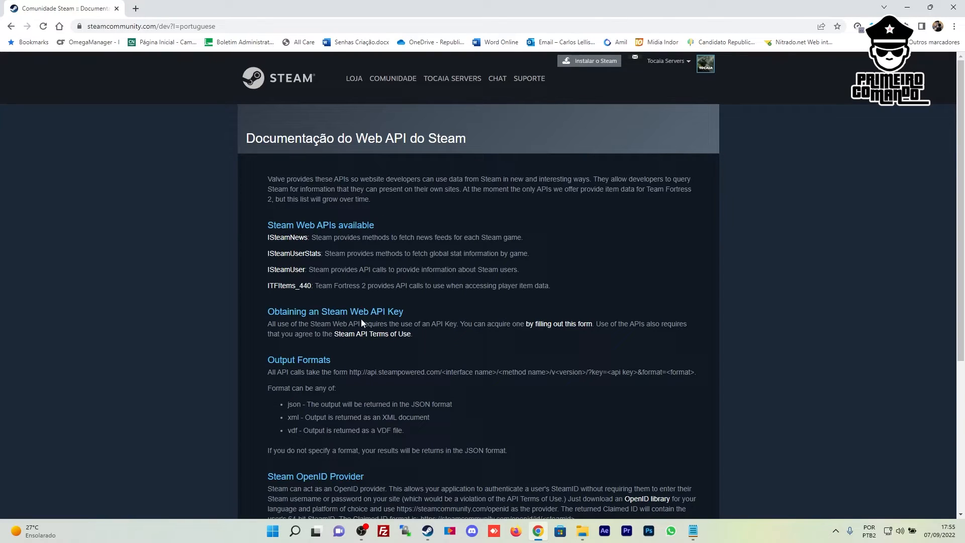
pyautogui.click(564, 326)
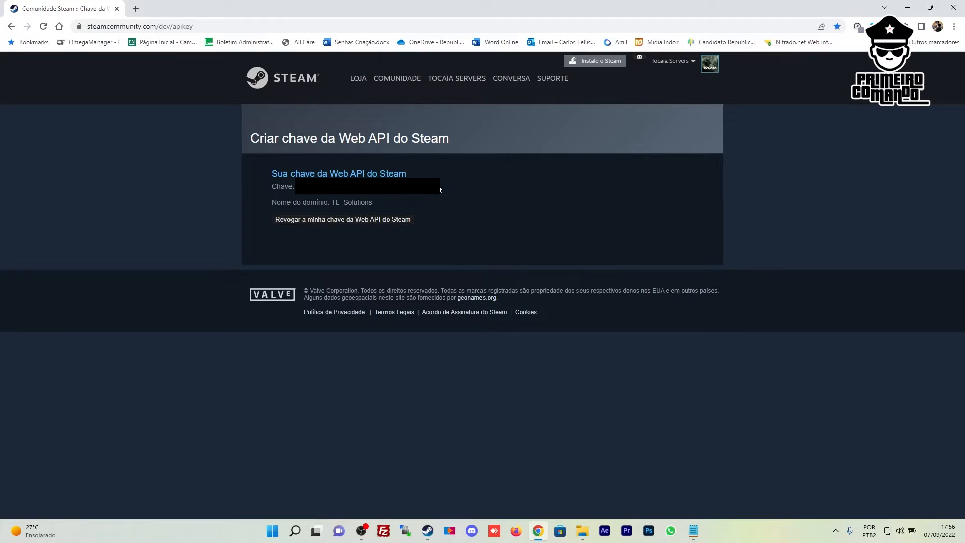
pyautogui.click(693, 530)
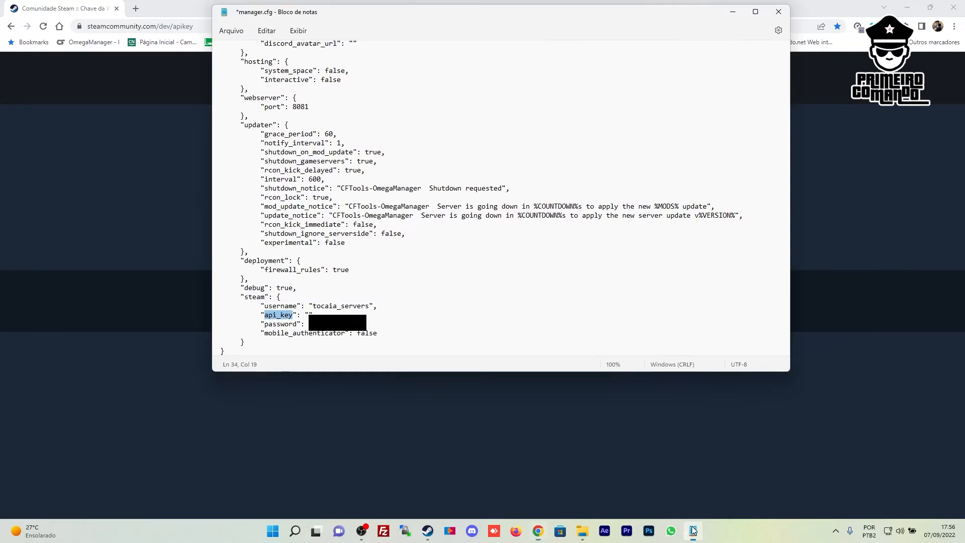
# Paste the Steam Web API key into manager.cfg's api_key value and save the file
pyautogui.click(308, 315)
pyautogui.hotkey('ctrl', 'v')
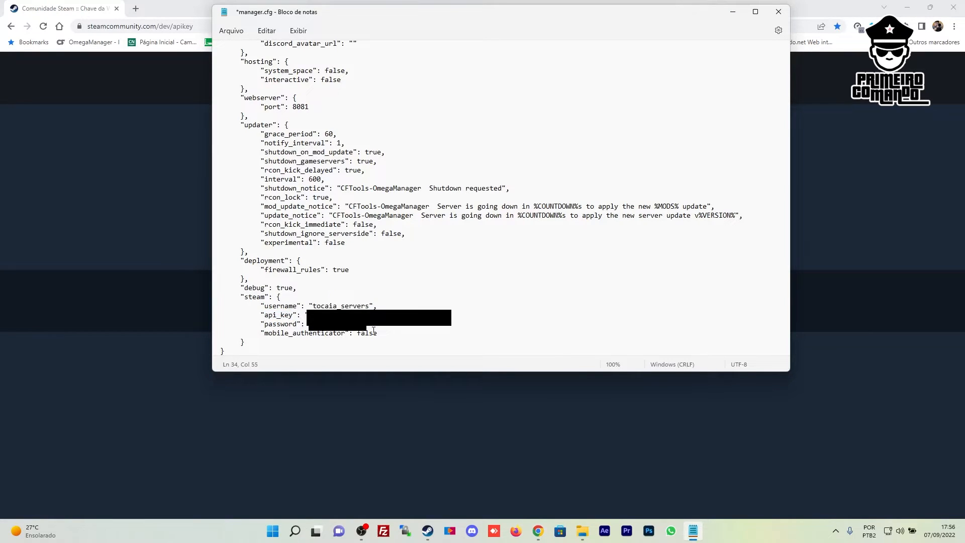
pyautogui.click(231, 31)
pyautogui.click(243, 95)
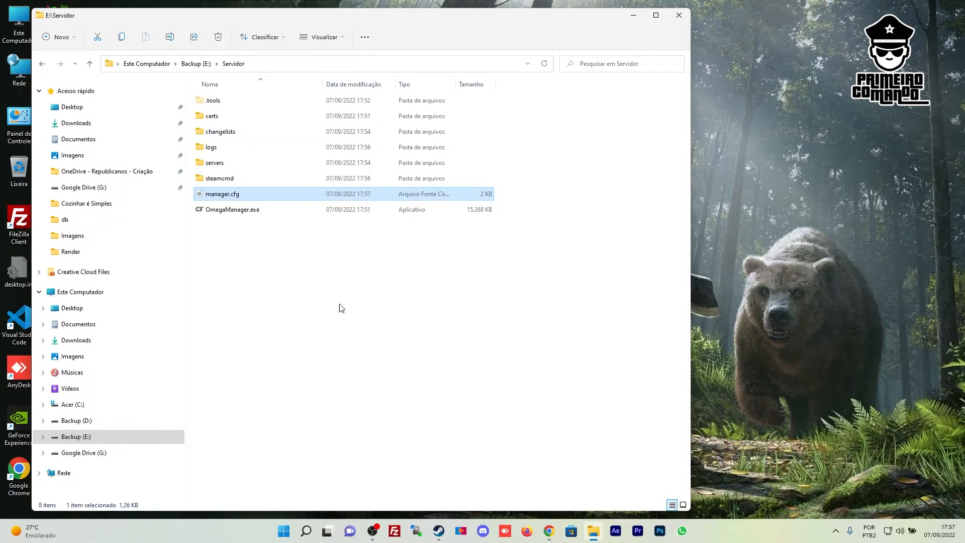
pyautogui.click(339, 306)
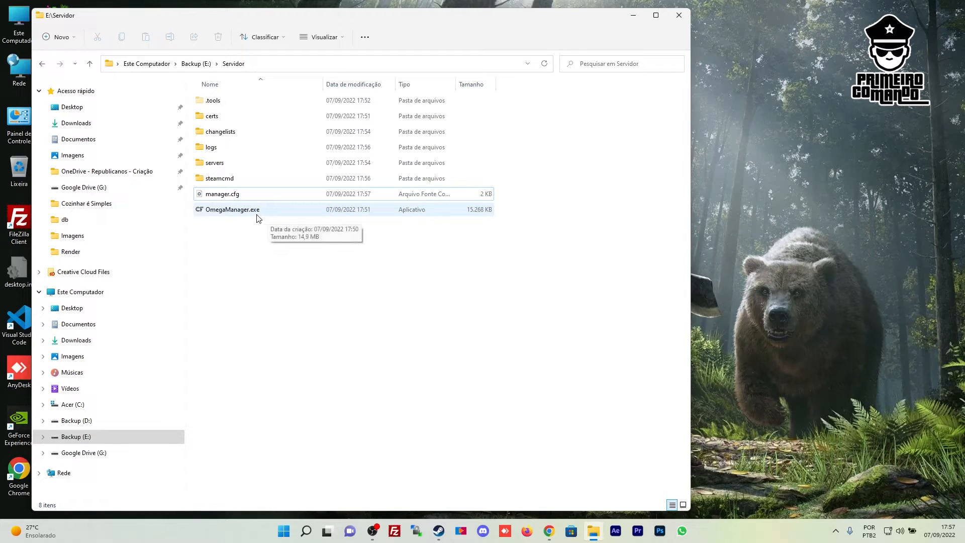
pyautogui.moveTo(369, 20); pyautogui.dragTo(396, 23)
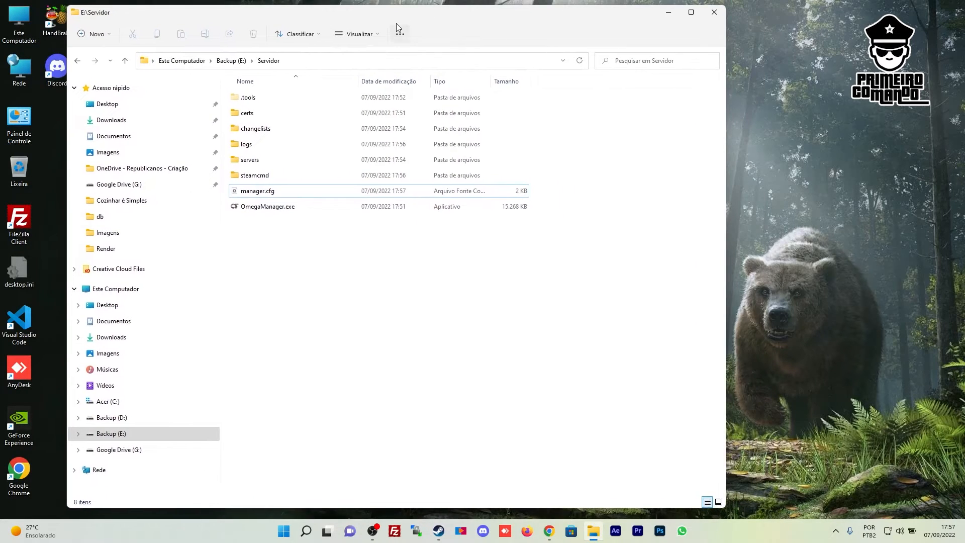
# Launch OmegaManager.exe so its console logs in to Steam and asks for a Steam Guard code
pyautogui.doubleClick(254, 207)
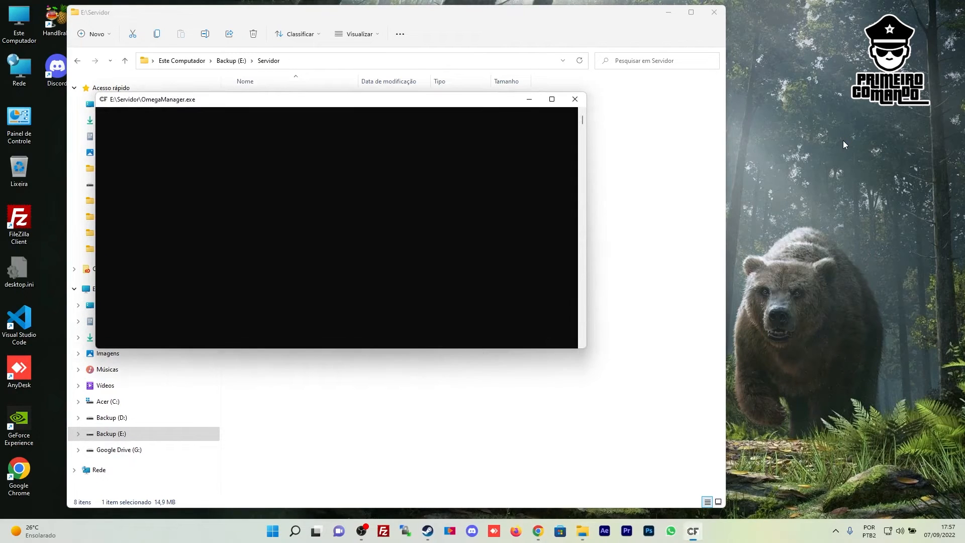
pyautogui.moveTo(342, 100); pyautogui.dragTo(633, 104)
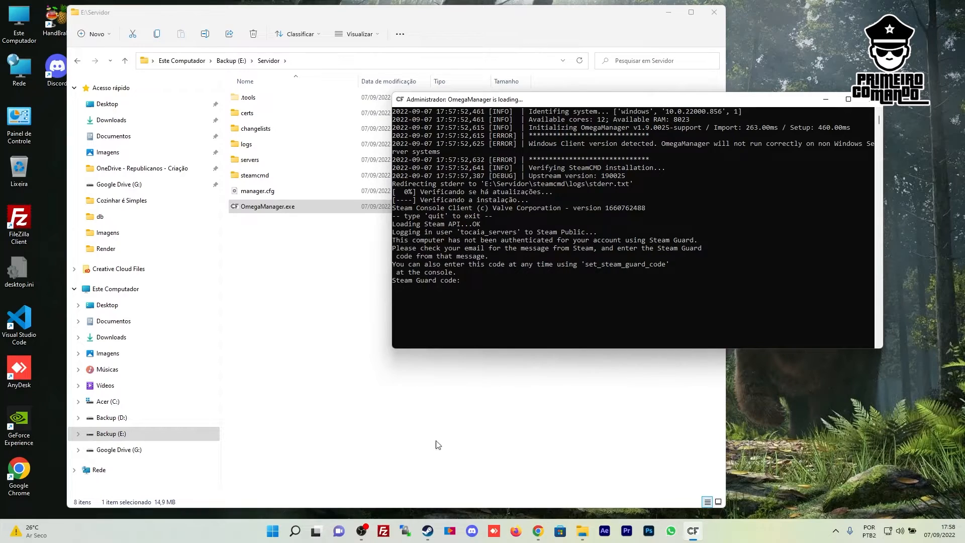
pyautogui.click(538, 531)
pyautogui.click(183, 7)
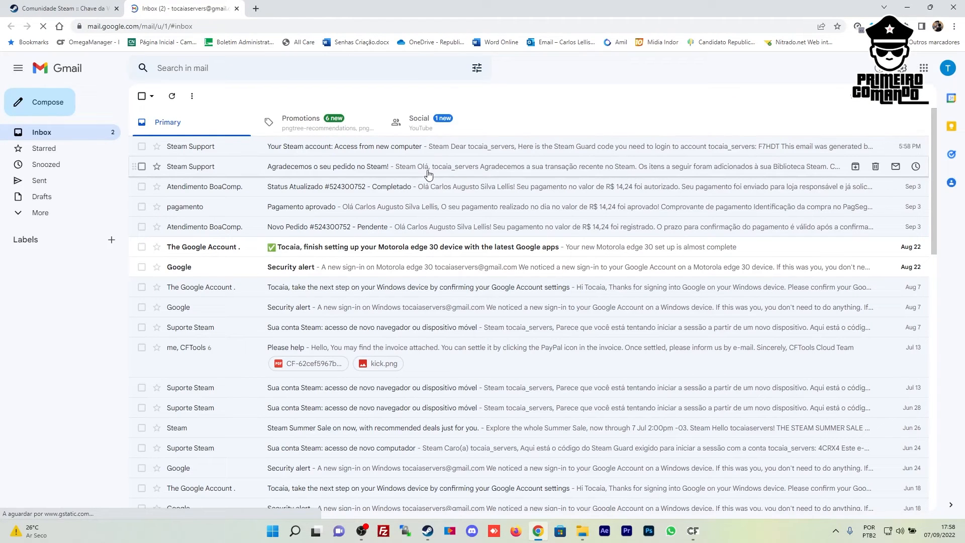
# Open Steam Support's 'Access from new computer' email and copy its Steam Guard code
pyautogui.click(357, 147)
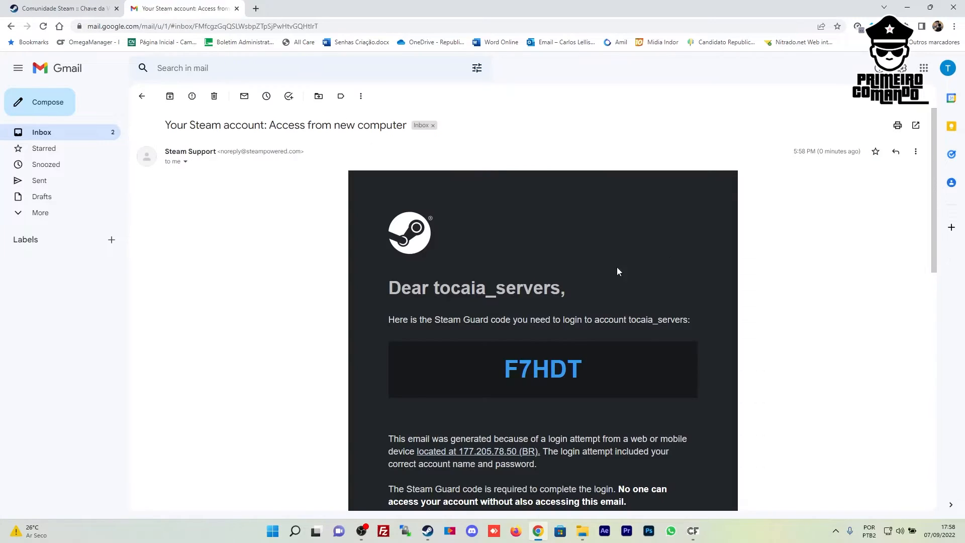
pyautogui.moveTo(506, 371); pyautogui.dragTo(621, 378)
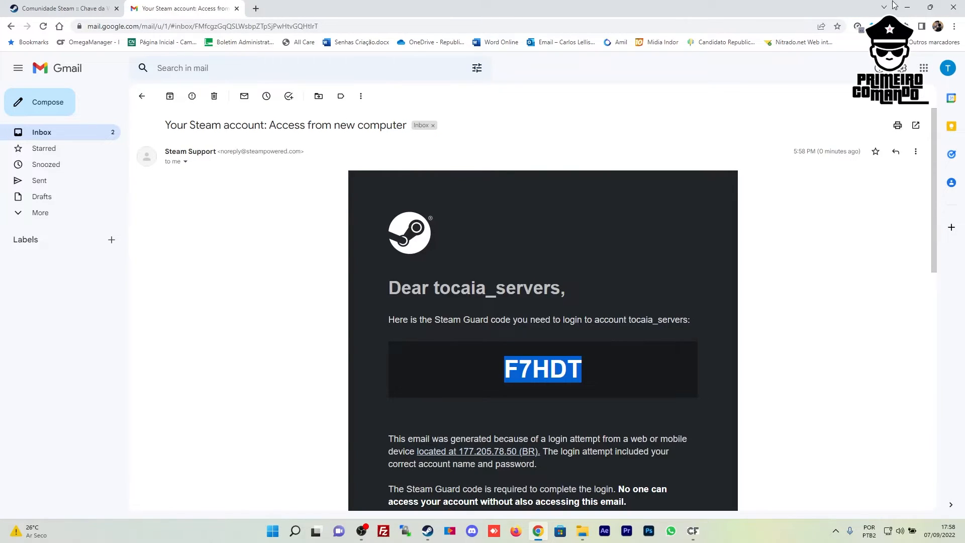
pyautogui.click(907, 7)
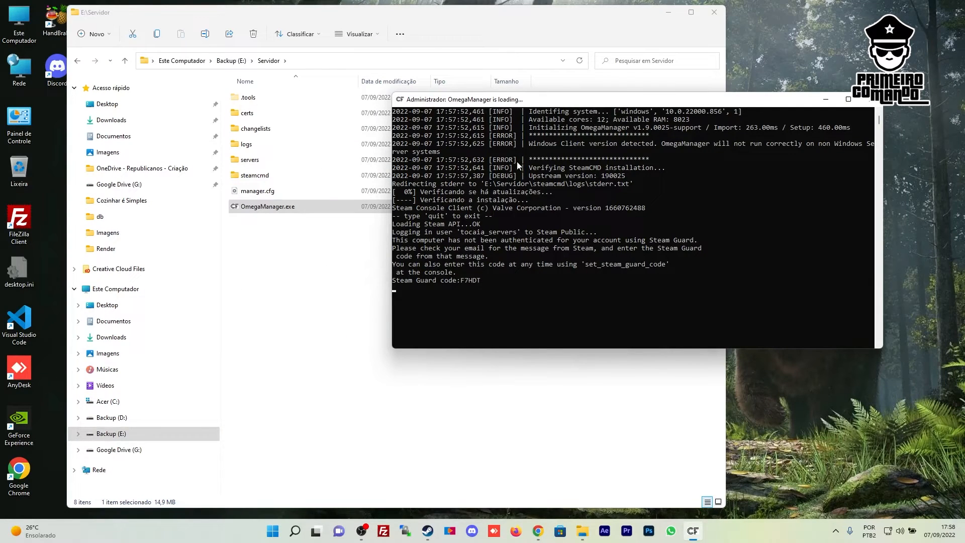
# Submit the Steam Guard code so app 223350 installs and the dashboard starts on localhost:8081
pyautogui.press('Return')
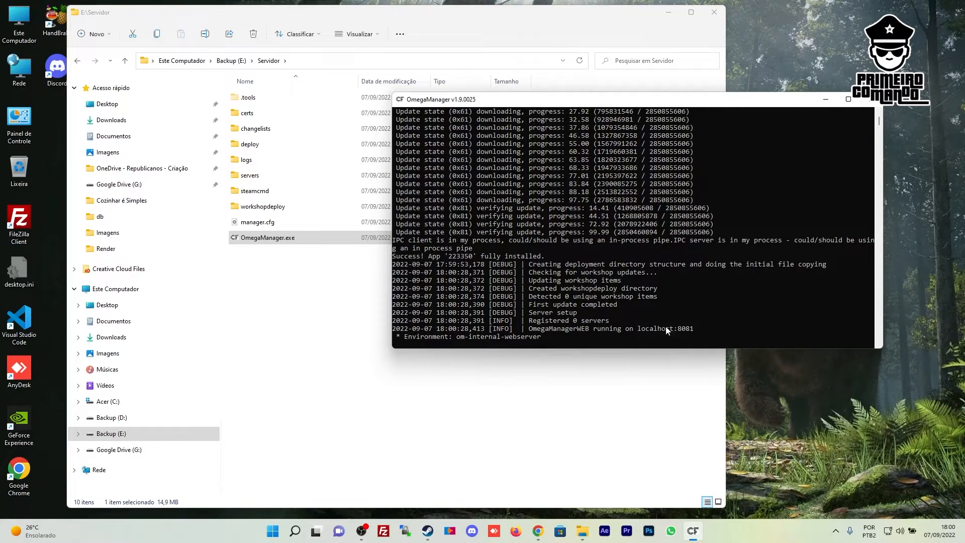
# Open the localhost:8081 dashboard and check it shows 0 instances and version 1.18.155069
pyautogui.click(540, 531)
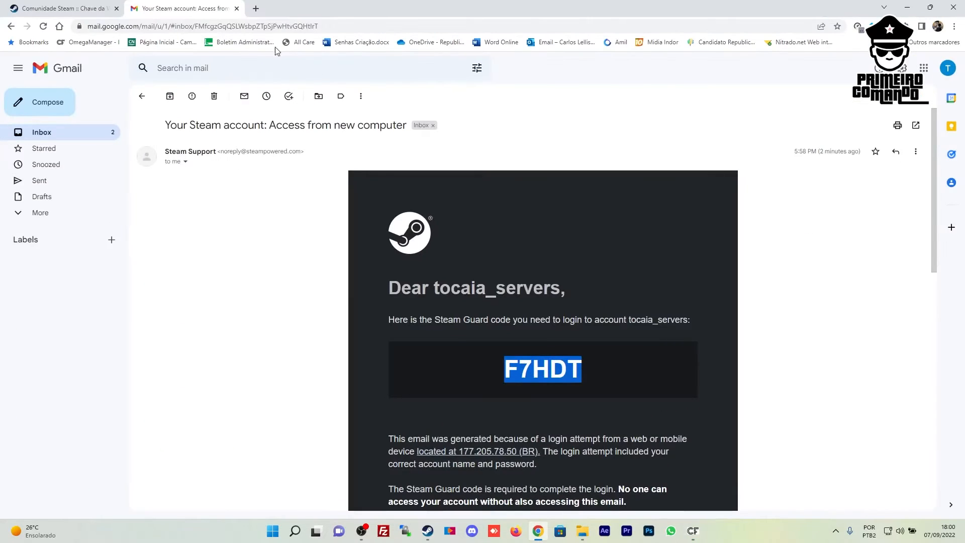
pyautogui.click(97, 43)
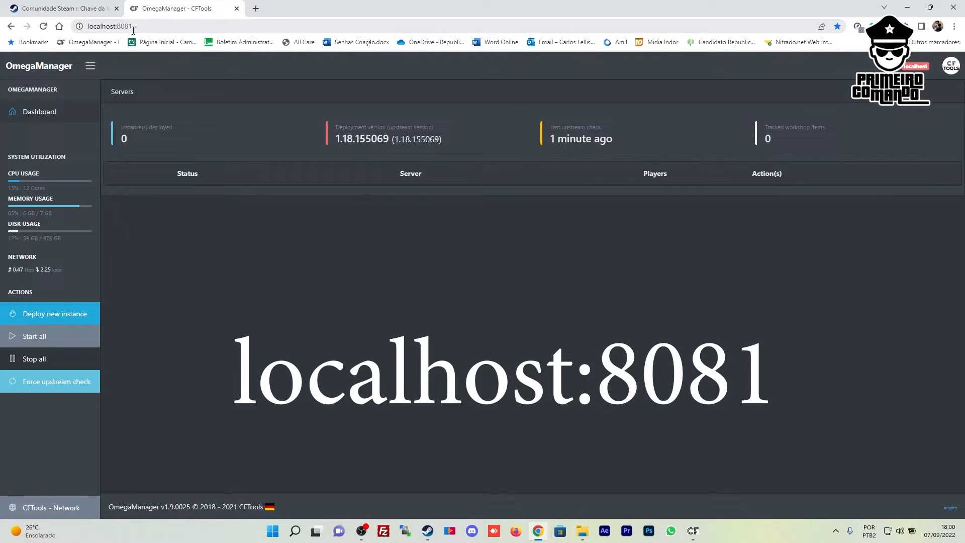
pyautogui.click(692, 531)
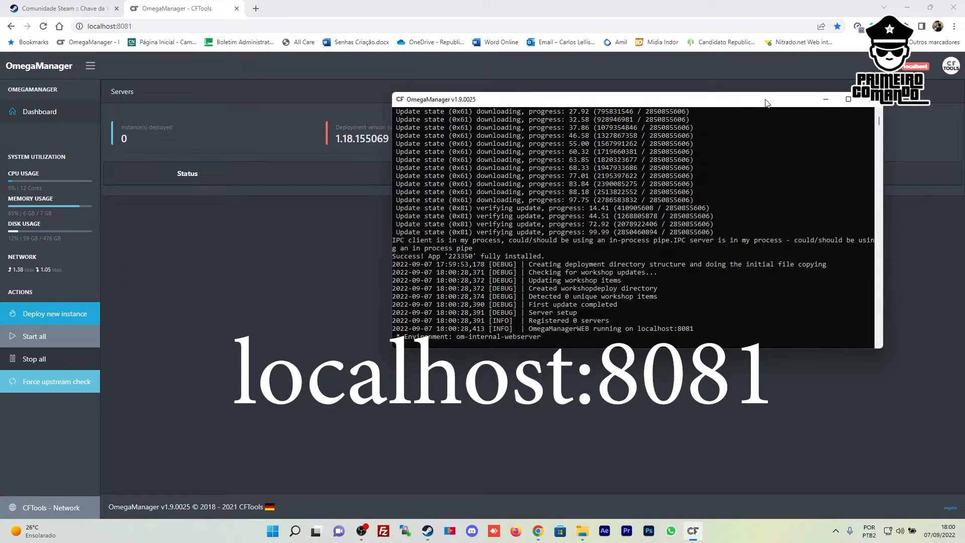
pyautogui.moveTo(718, 99); pyautogui.dragTo(740, 152)
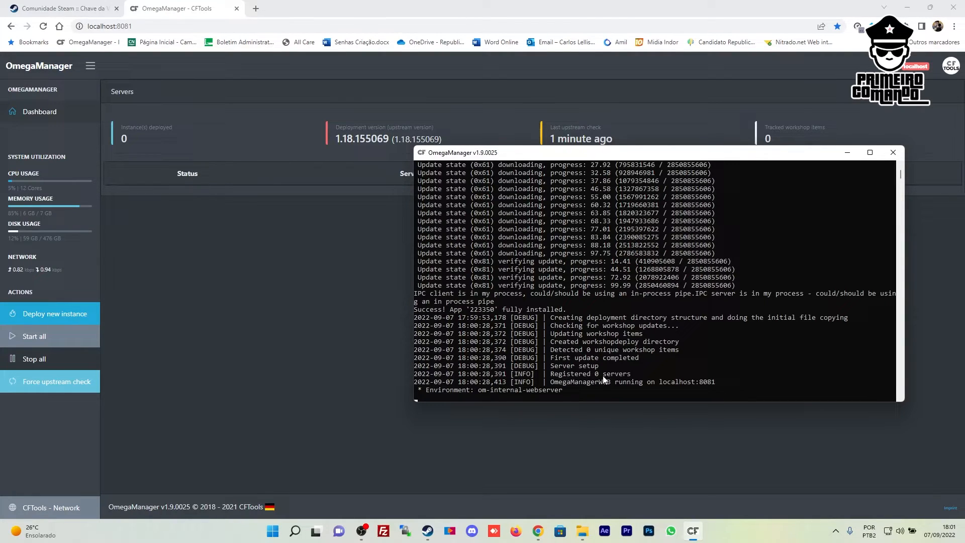
pyautogui.click(847, 154)
pyautogui.click(175, 23)
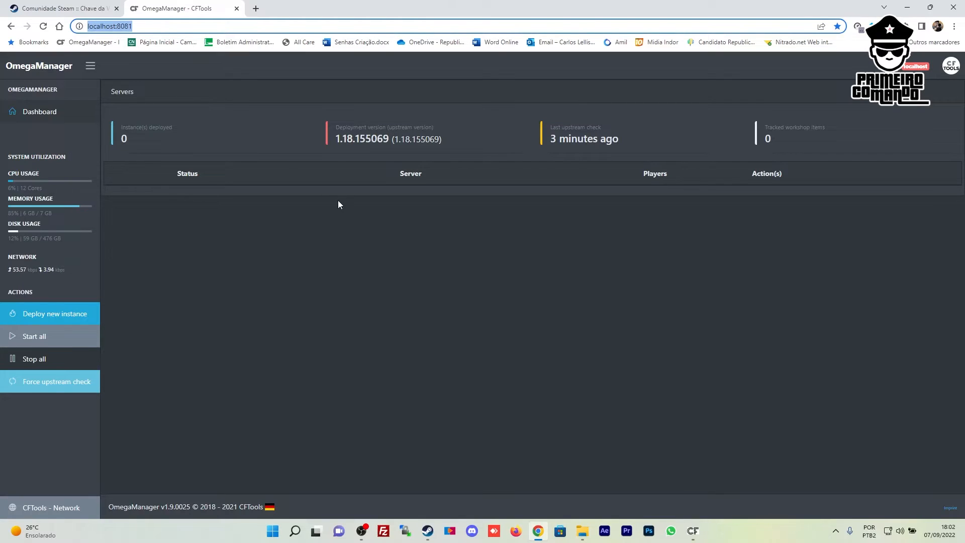
pyautogui.moveTo(337, 138); pyautogui.dragTo(436, 139)
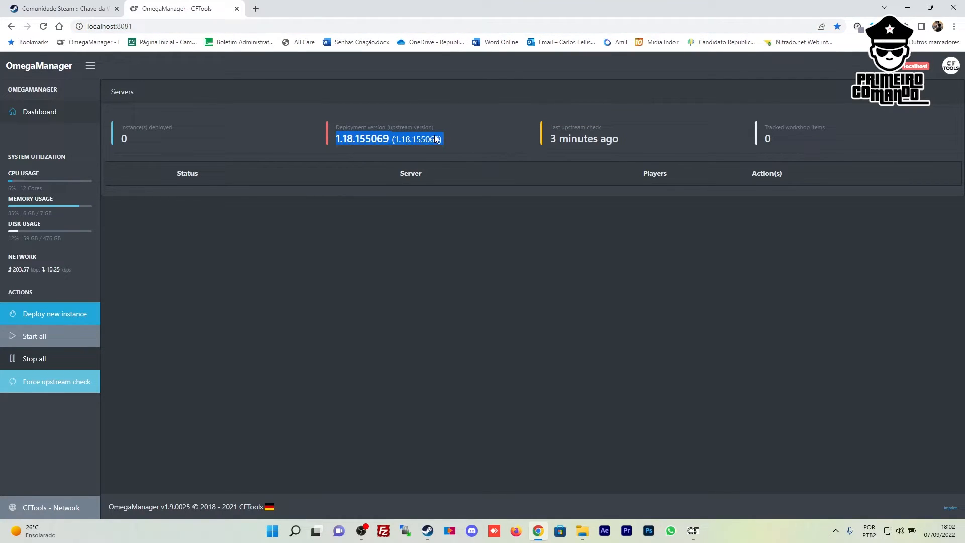
pyautogui.click(328, 216)
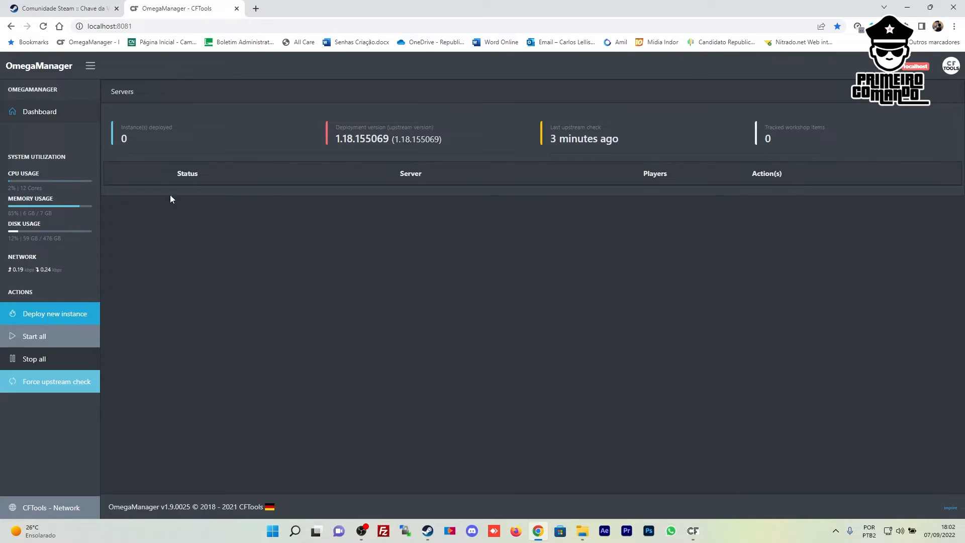
# Start a new instance deployment and check the Instance ID is 1
pyautogui.click(68, 316)
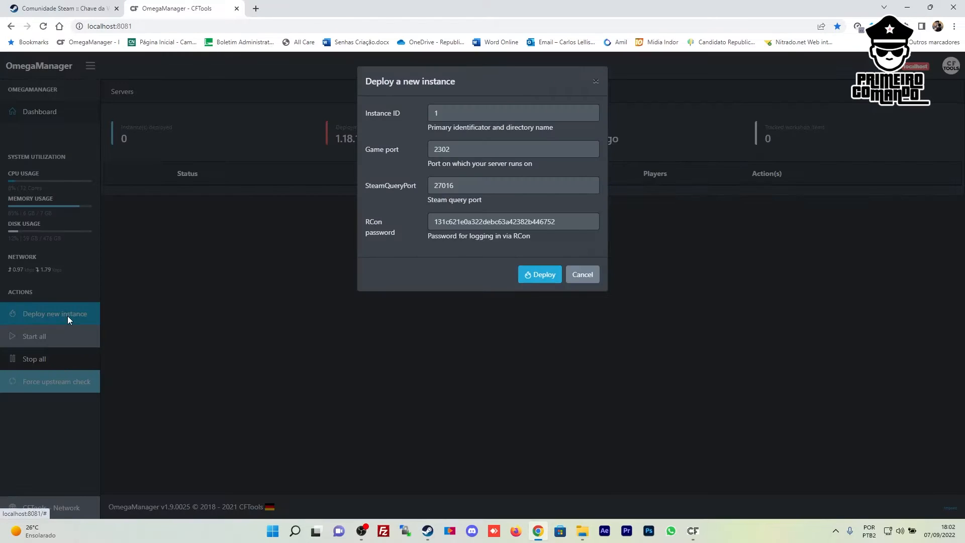
pyautogui.click(464, 116)
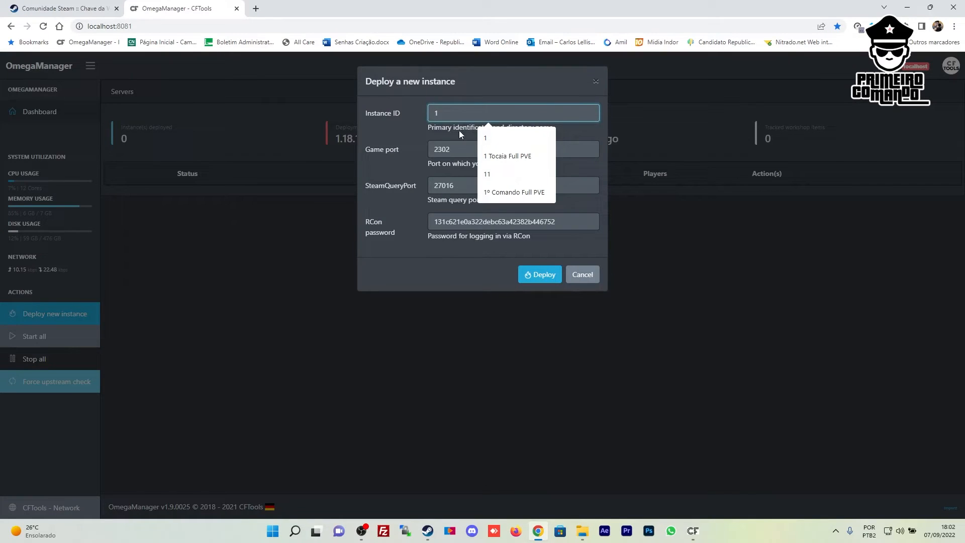
pyautogui.click(408, 114)
pyautogui.click(443, 113)
pyautogui.click(466, 102)
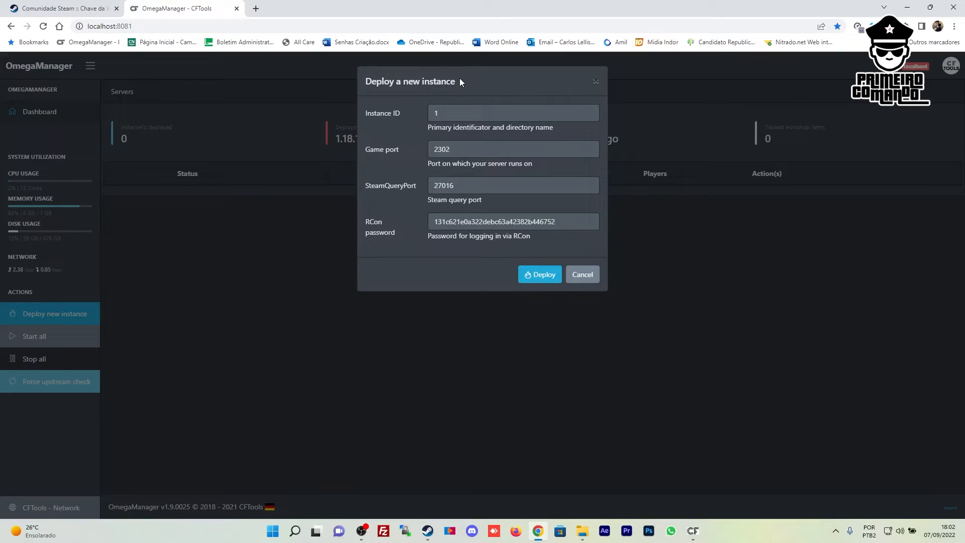
pyautogui.doubleClick(450, 114)
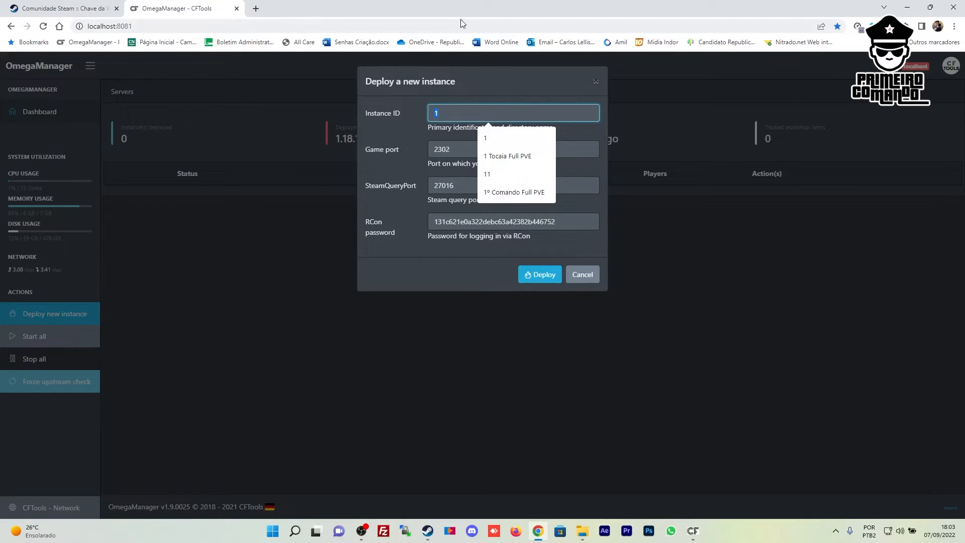
pyautogui.click(496, 81)
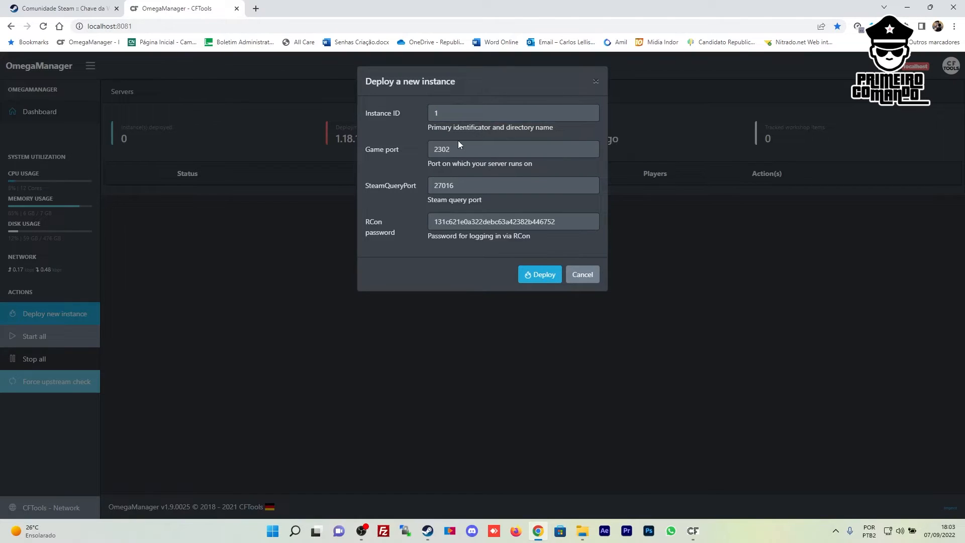
# Inspect the Game port value 2302 and move on to the query port field
pyautogui.click(409, 152)
pyautogui.moveTo(470, 150); pyautogui.dragTo(425, 152)
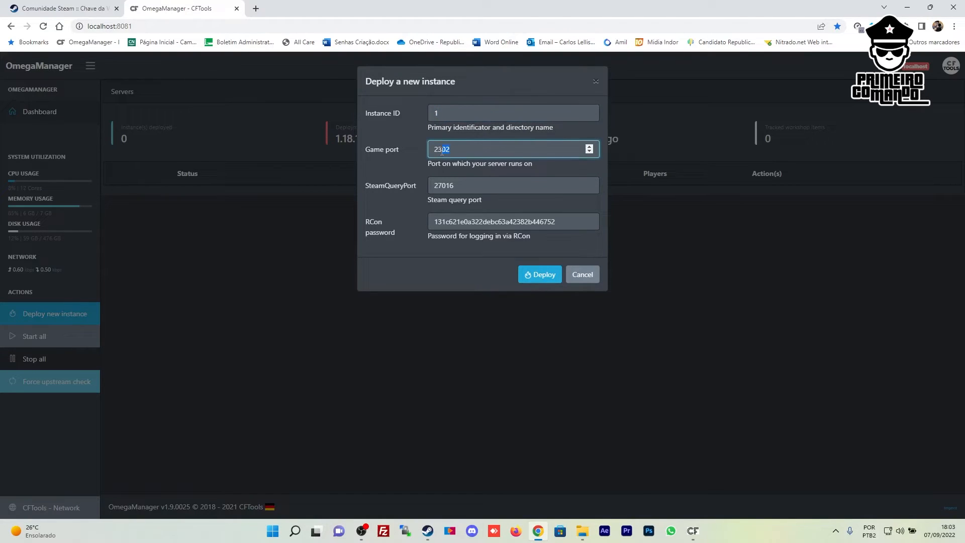
pyautogui.click(460, 149)
pyautogui.moveTo(423, 183); pyautogui.dragTo(386, 184)
pyautogui.click(391, 184)
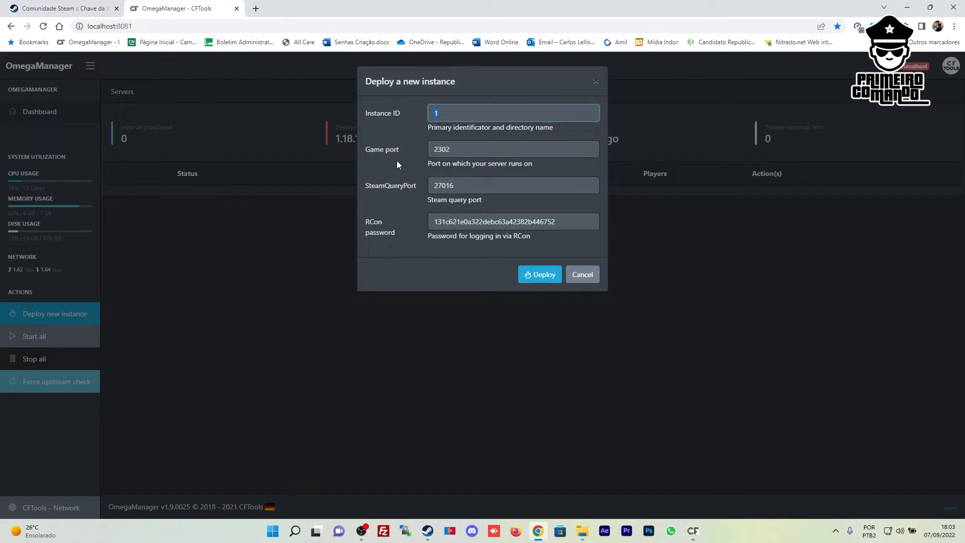
pyautogui.click(402, 145)
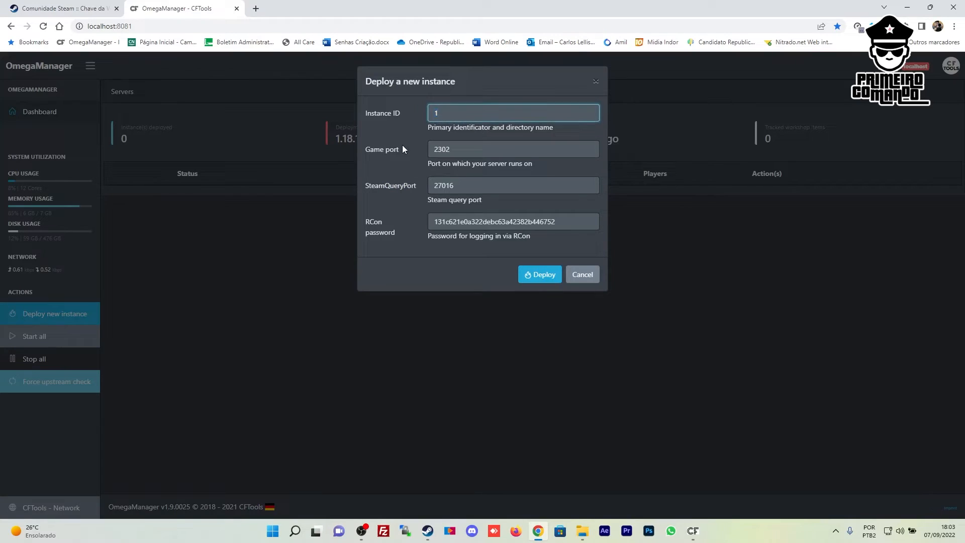
pyautogui.click(409, 185)
pyautogui.press('Tab')
pyautogui.press('Tab')
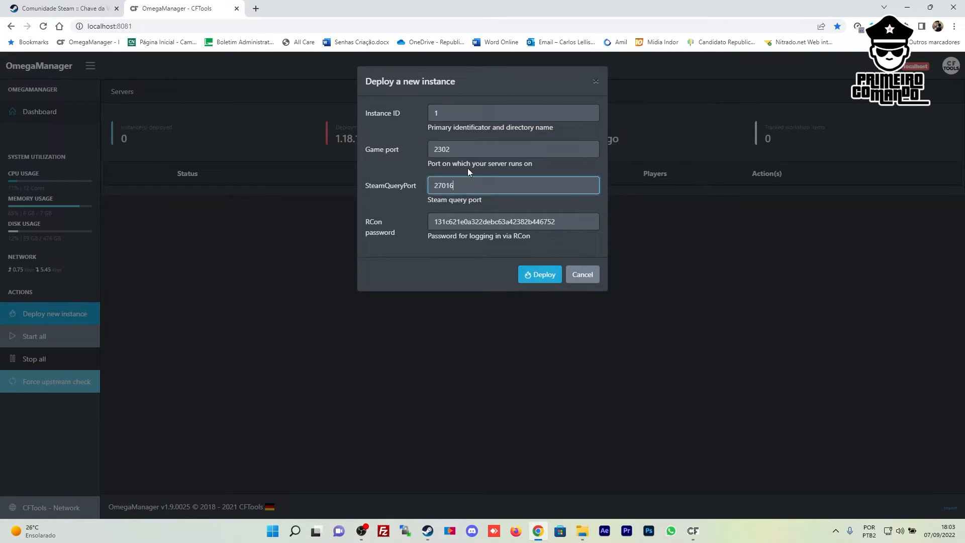
# Compare Game port 2302 with SteamQueryPort 27016, leaving both at their defaults
pyautogui.click(464, 149)
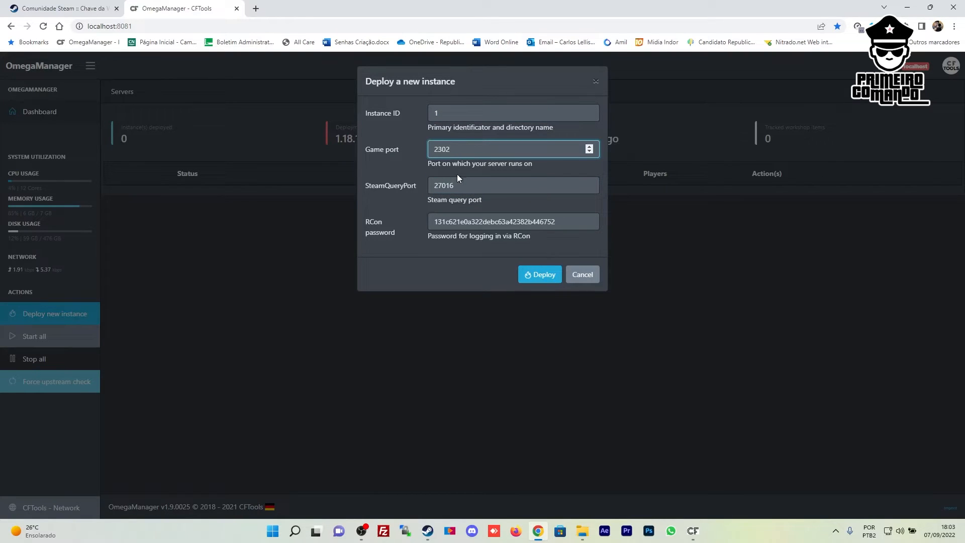
pyautogui.click(465, 186)
pyautogui.click(470, 152)
pyautogui.click(468, 183)
pyautogui.click(465, 151)
pyautogui.doubleClick(455, 149)
pyautogui.click(451, 150)
pyautogui.moveTo(451, 150); pyautogui.dragTo(437, 147)
pyautogui.click(464, 148)
pyautogui.click(467, 183)
pyautogui.click(467, 151)
pyautogui.click(474, 192)
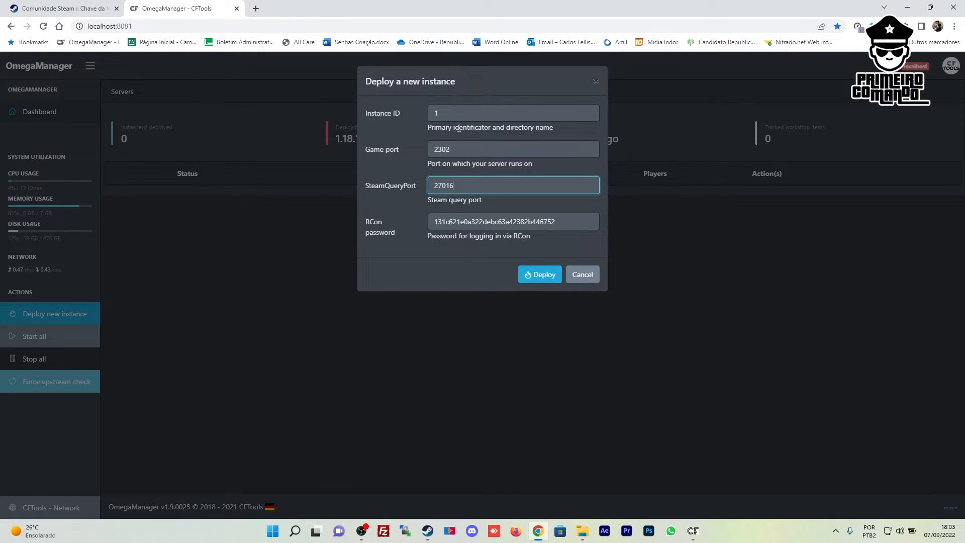
# Replace the generated RCon password with a custom one, then deploy and confirm
pyautogui.click(487, 150)
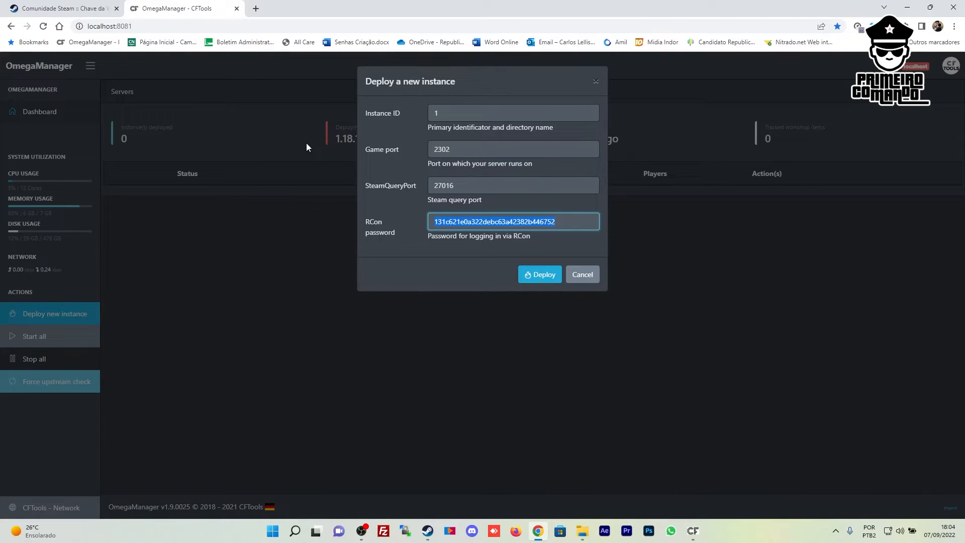
pyautogui.press('BackSpace')
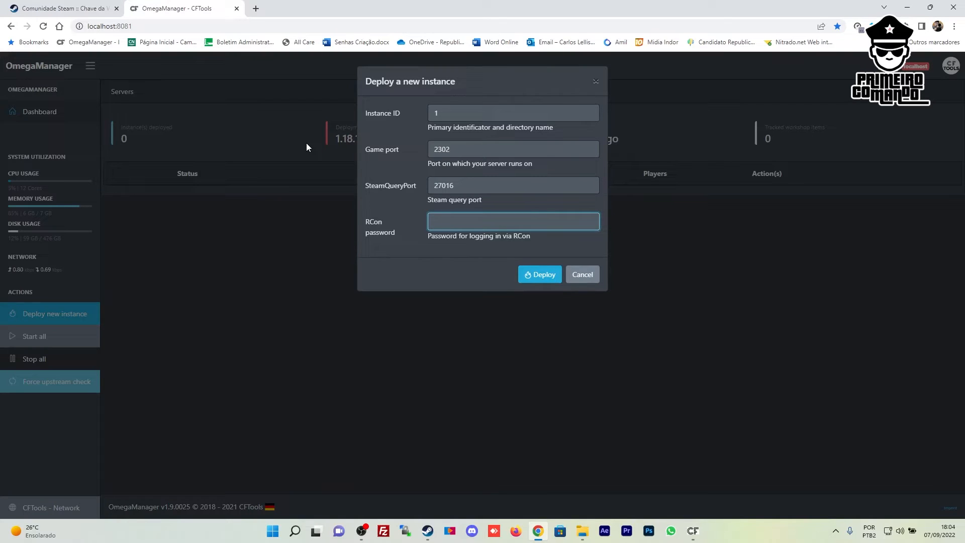
pyautogui.click(534, 276)
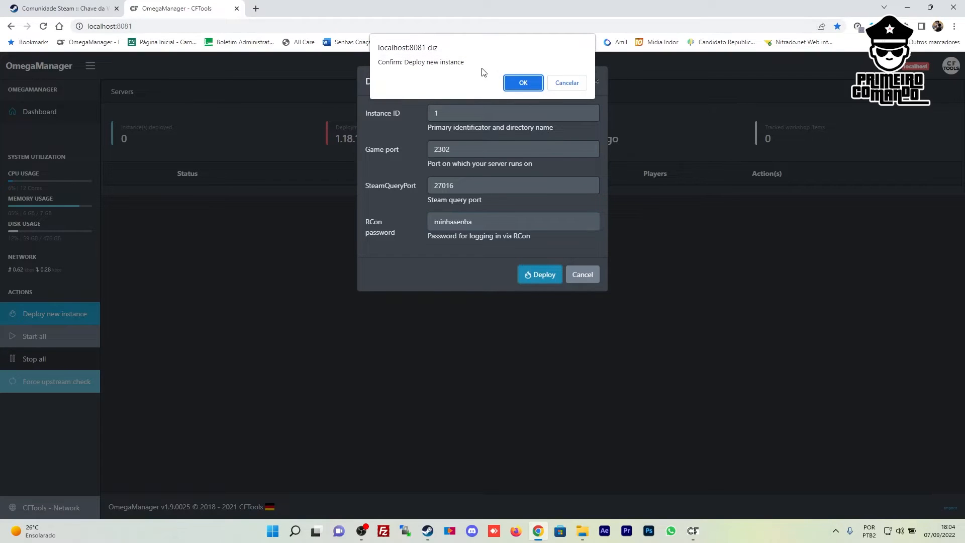
pyautogui.click(524, 85)
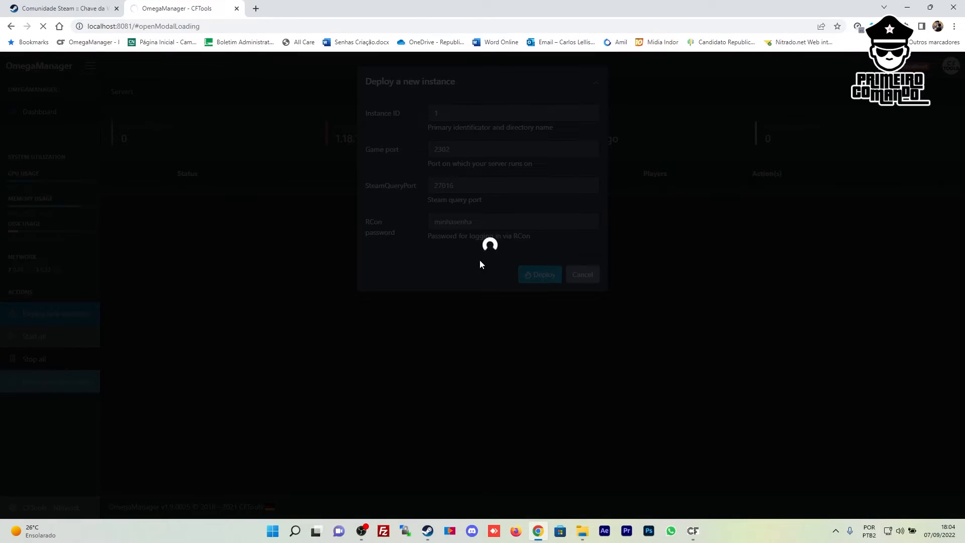
# Verify instance folder 1 exists under E:\Servidor\servers, then return to the dashboard
pyautogui.click(582, 530)
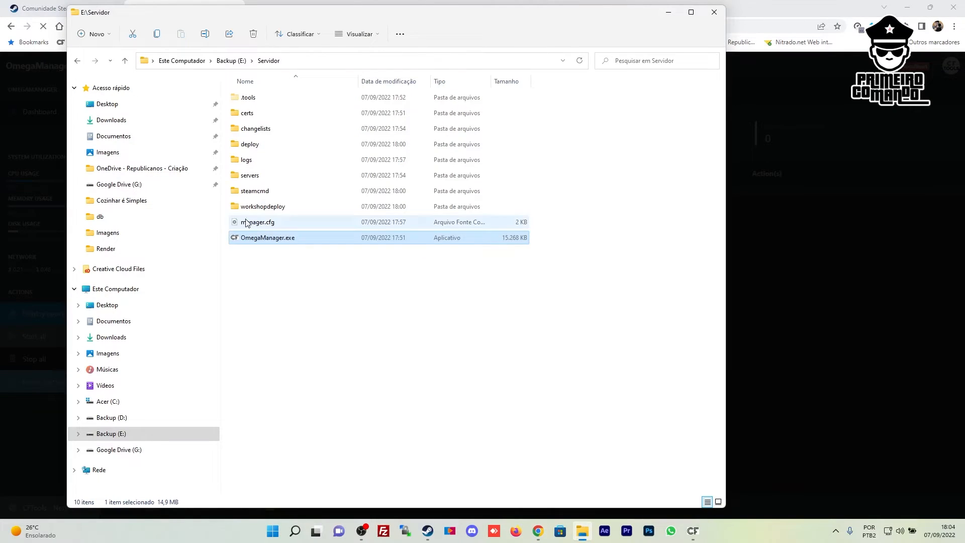
pyautogui.doubleClick(267, 176)
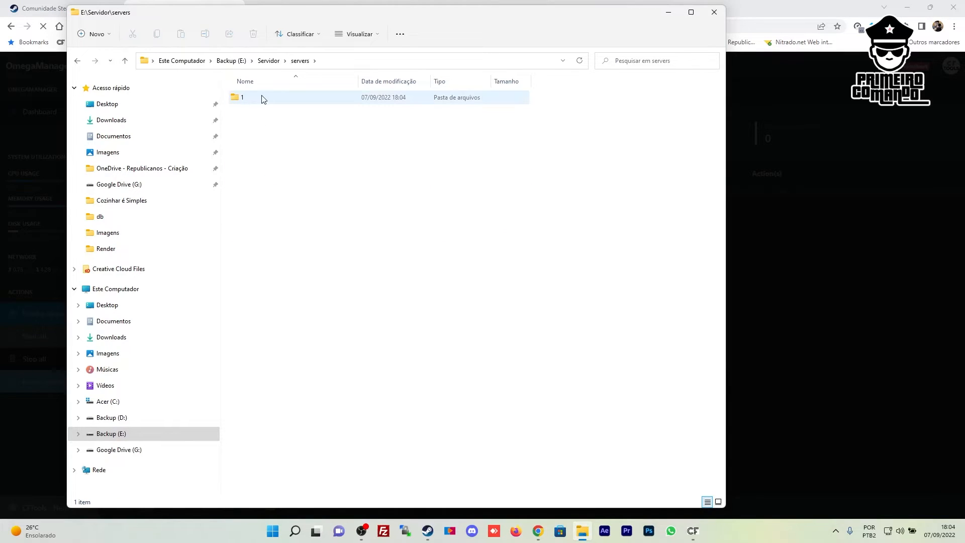
pyautogui.moveTo(343, 19); pyautogui.dragTo(632, 221)
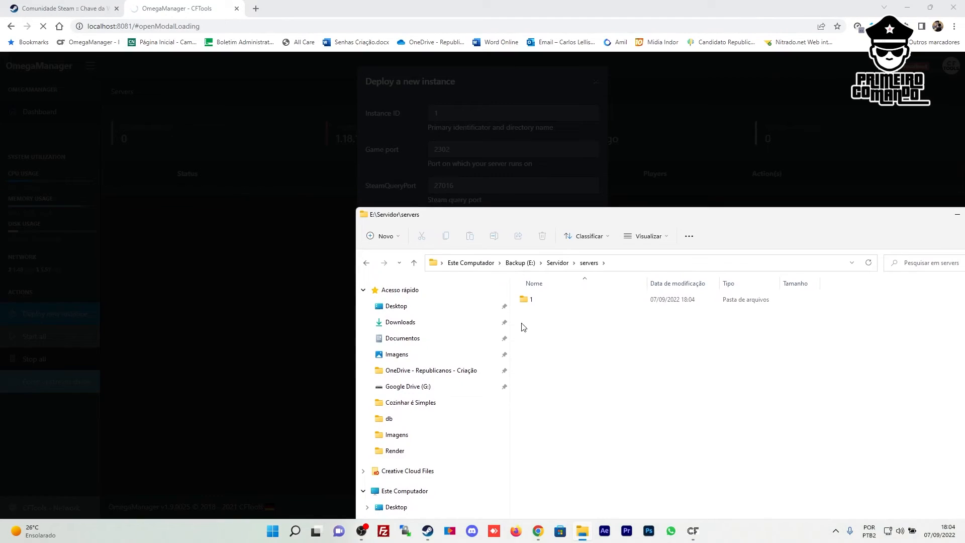
pyautogui.click(548, 300)
pyautogui.moveTo(578, 217); pyautogui.dragTo(417, 17)
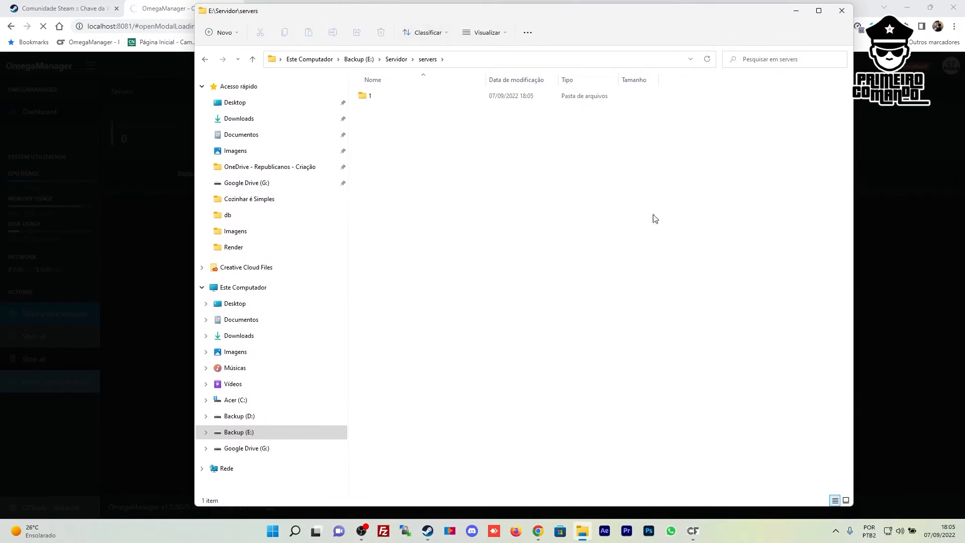
pyautogui.click(694, 534)
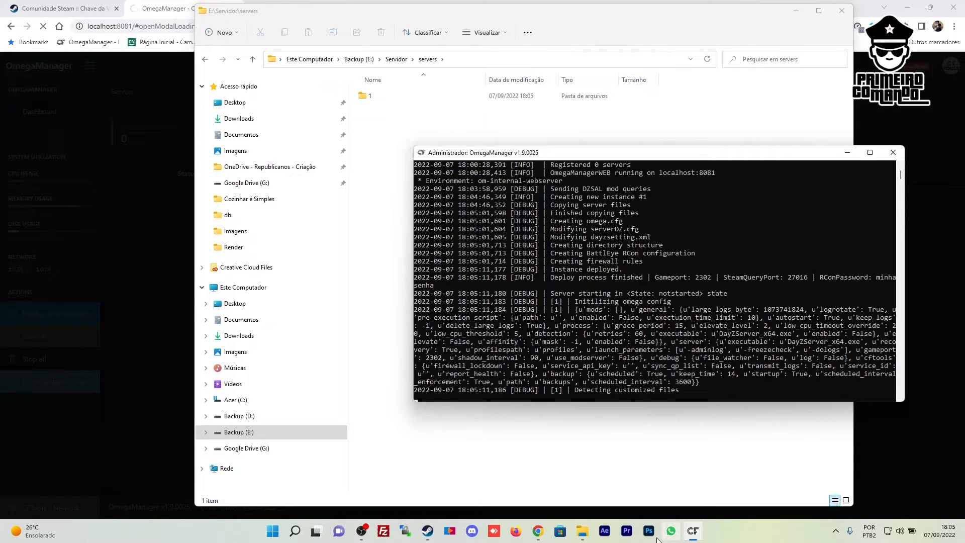
pyautogui.click(539, 530)
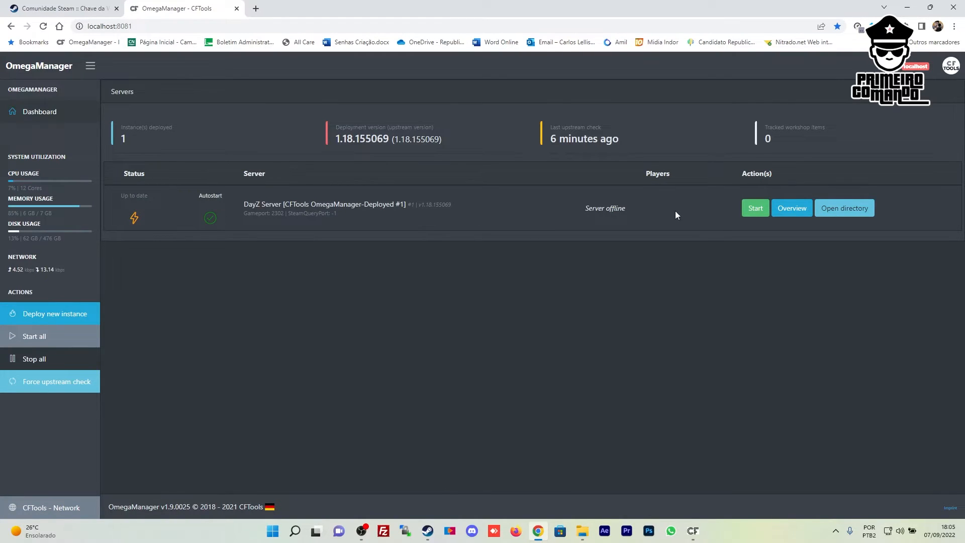
# Open the Overview of 'DayZ Server [CFTools OmegaManager-Deployed #1]' and show its Actions list
pyautogui.moveTo(244, 204); pyautogui.dragTo(438, 223)
pyautogui.click(436, 228)
pyautogui.click(597, 207)
pyautogui.click(779, 208)
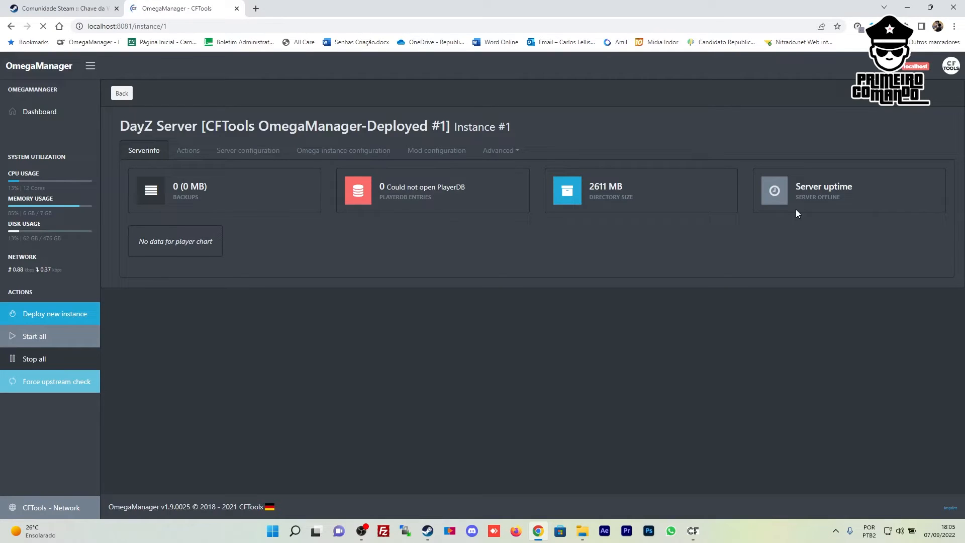
pyautogui.click(189, 149)
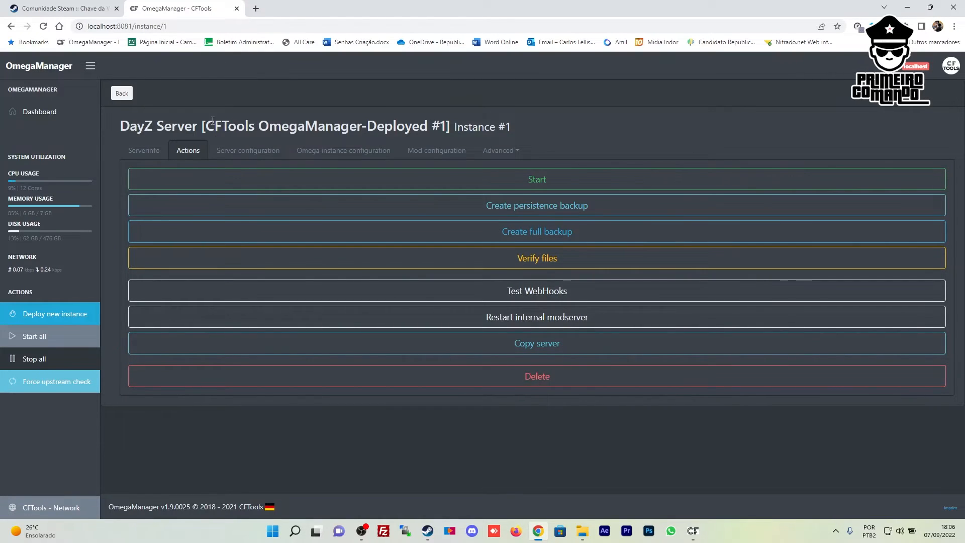
# In Server configuration, change the hostname to 'Cilada Server Curso 01'
pyautogui.click(234, 151)
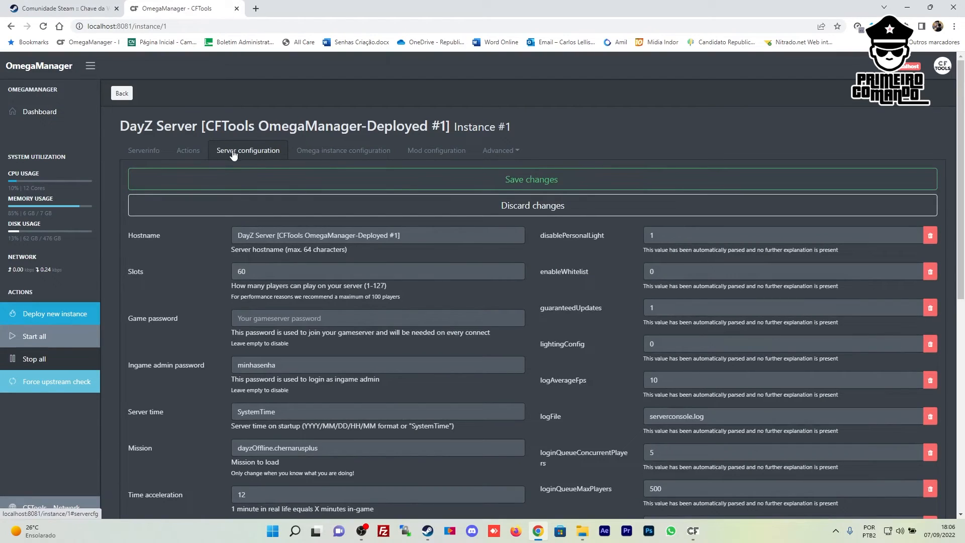
pyautogui.moveTo(422, 237); pyautogui.dragTo(28, 219)
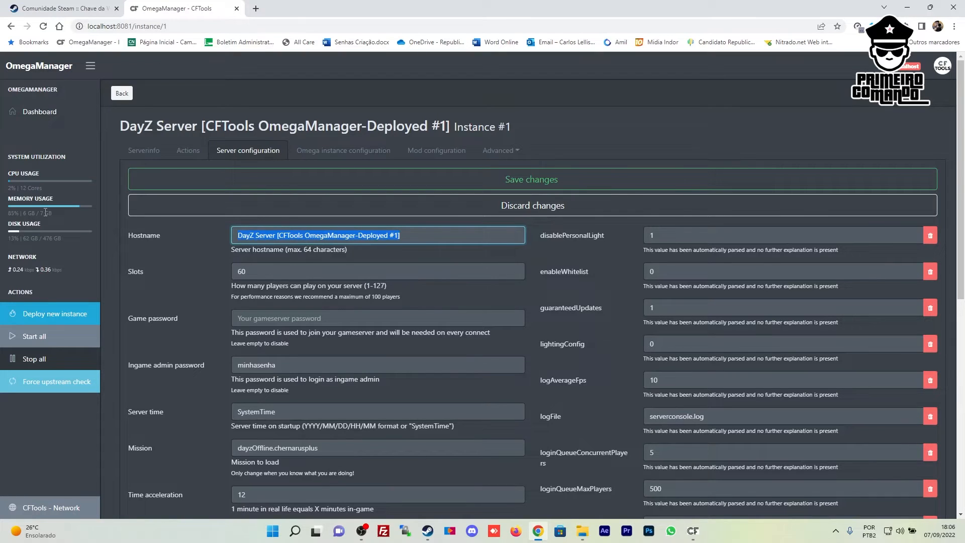
pyautogui.write('Cilada Serve')
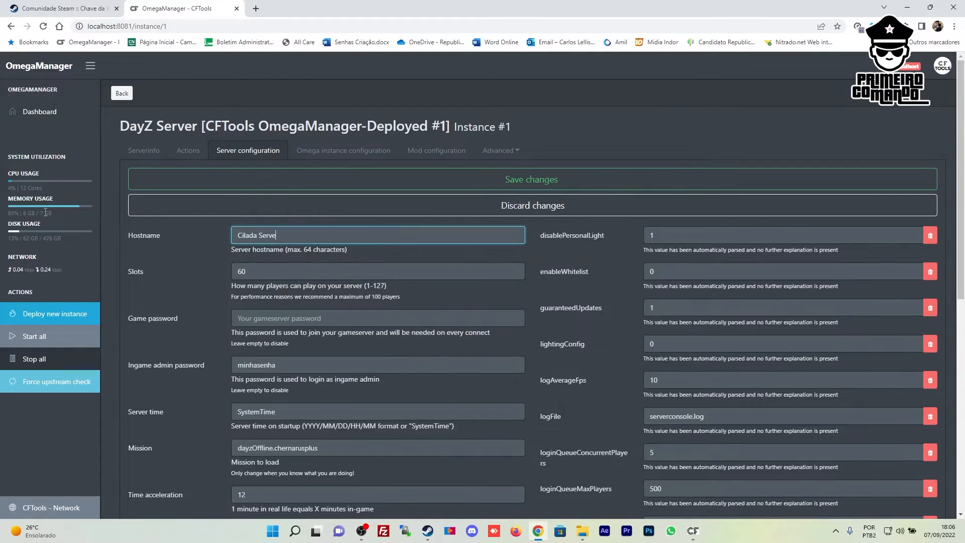
pyautogui.write('rs')
pyautogui.press('BackSpace')
pyautogui.write('Teste')
pyautogui.press('BackSpace')
pyautogui.press('BackSpace')
pyautogui.press('BackSpace')
pyautogui.press('BackSpace')
pyautogui.press('BackSpace')
pyautogui.write('Curso 01')
# Lower Slots from 60 to 59 and fill in the in-game admin password
pyautogui.doubleClick(274, 267)
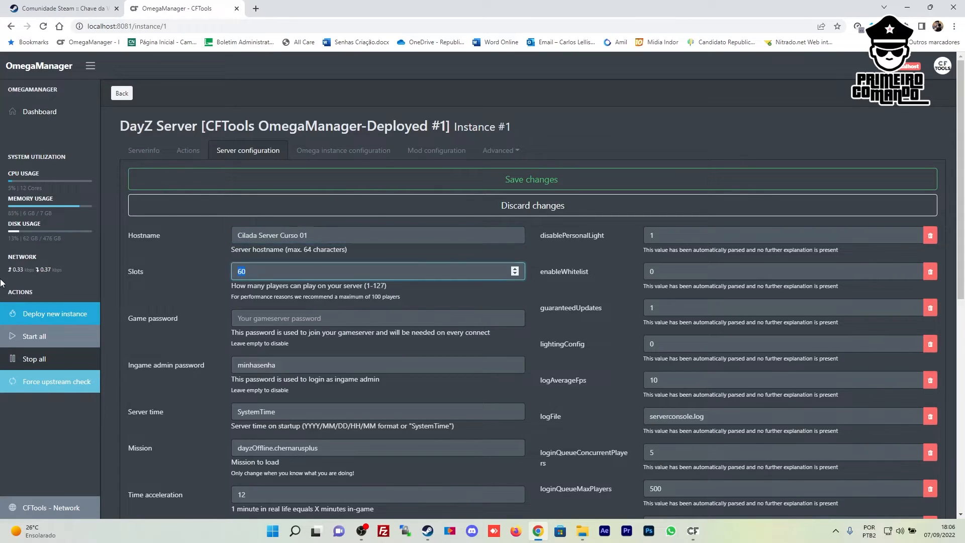
pyautogui.click(277, 276)
pyautogui.click(243, 271)
pyautogui.scroll(-1, 271, 268)
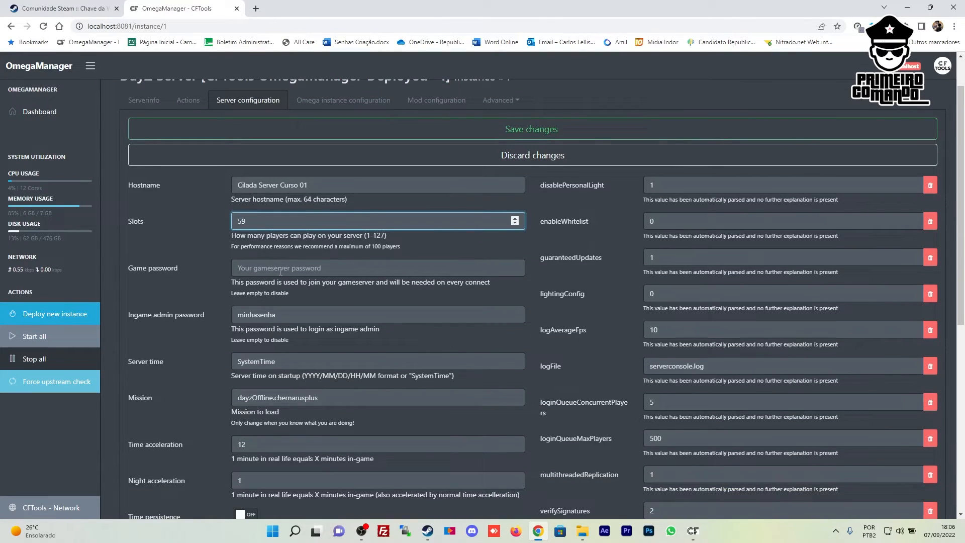
pyautogui.click(280, 271)
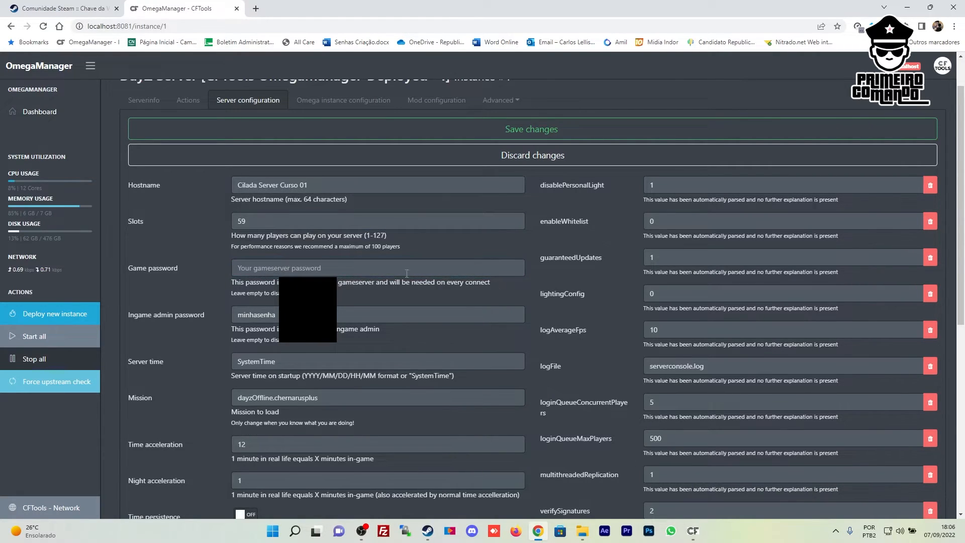
pyautogui.click(417, 300)
pyautogui.scroll(-2, 417, 300)
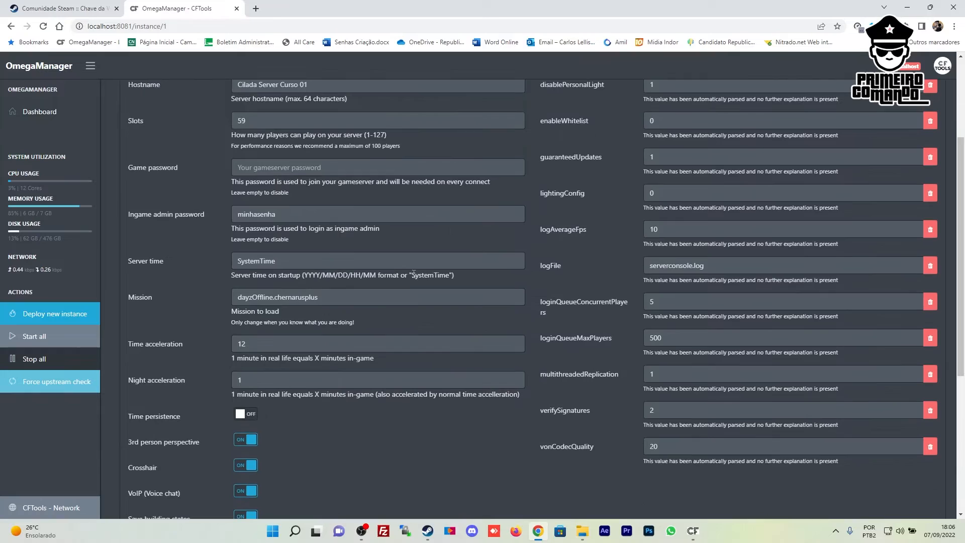
pyautogui.click(279, 213)
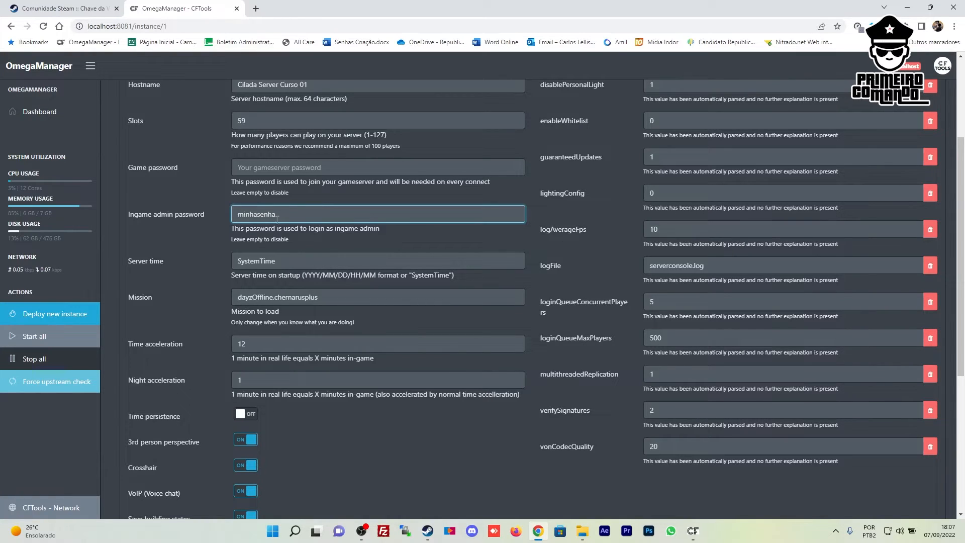
pyautogui.moveTo(292, 261); pyautogui.dragTo(235, 262)
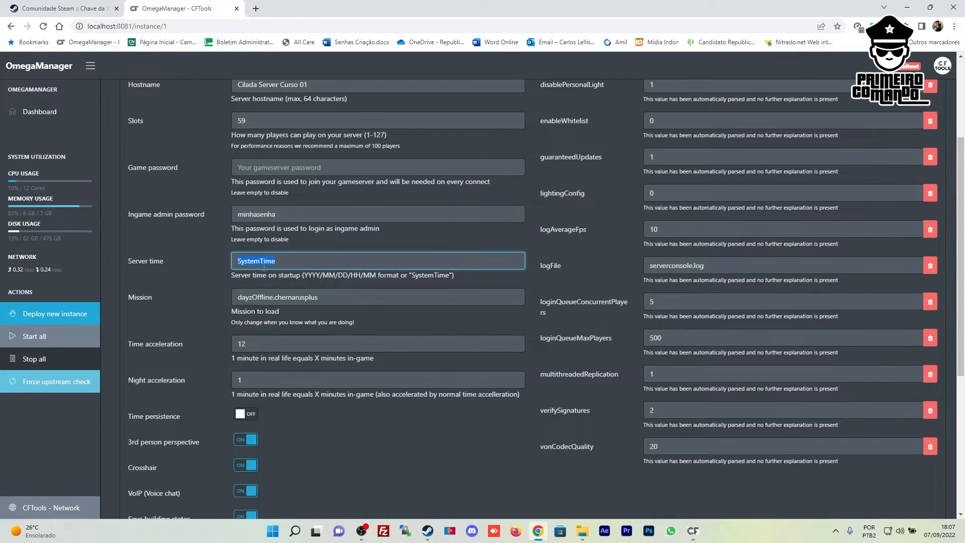
# Replace SystemTime with a suggested date and edit it to 2022/09/07/08/00
pyautogui.click(290, 266)
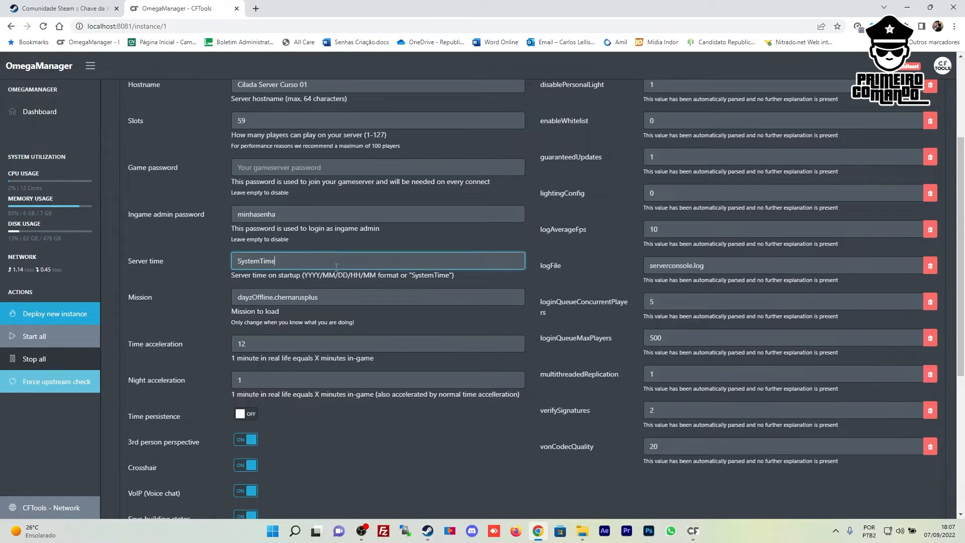
pyautogui.moveTo(317, 266); pyautogui.dragTo(180, 271)
pyautogui.click(316, 269)
pyautogui.moveTo(315, 269); pyautogui.dragTo(194, 251)
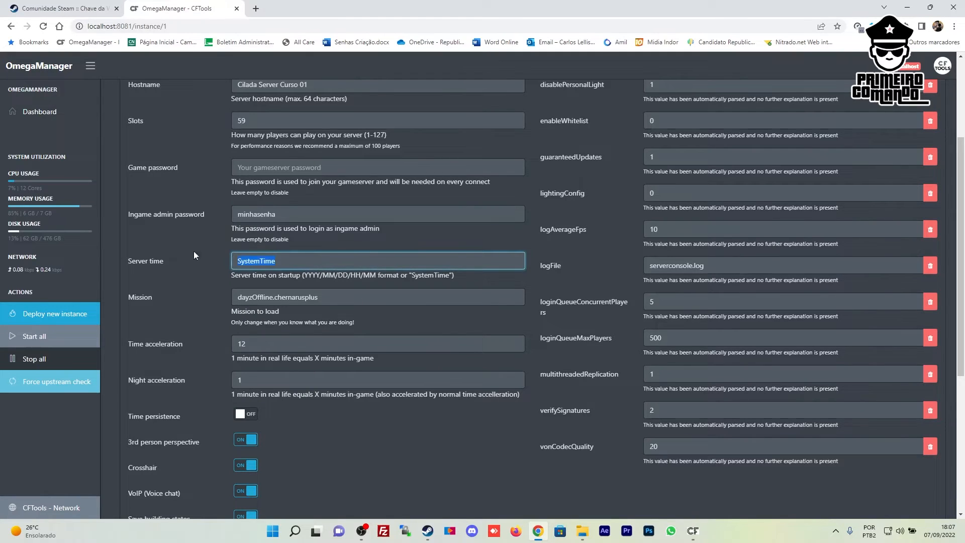
pyautogui.press('BackSpace')
pyautogui.click(286, 270)
pyautogui.click(286, 266)
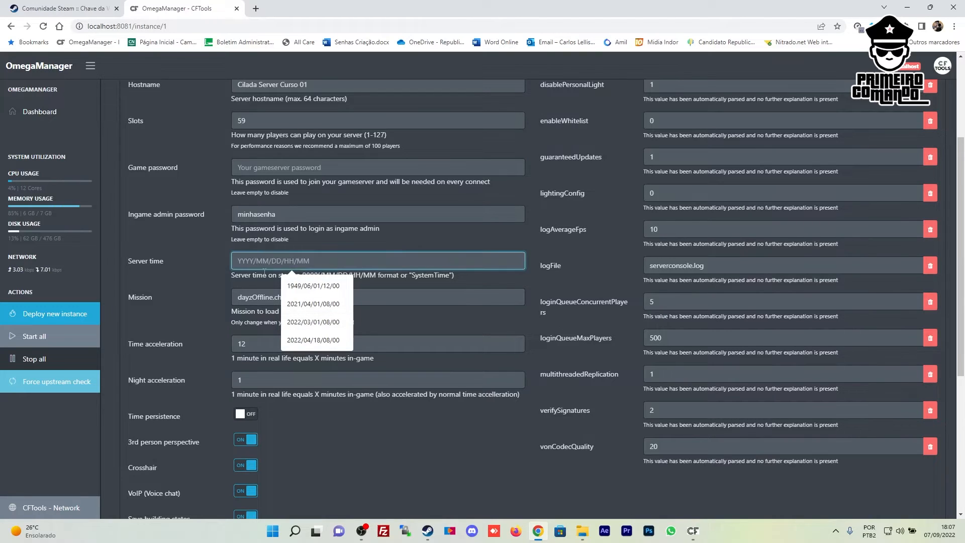
pyautogui.click(313, 321)
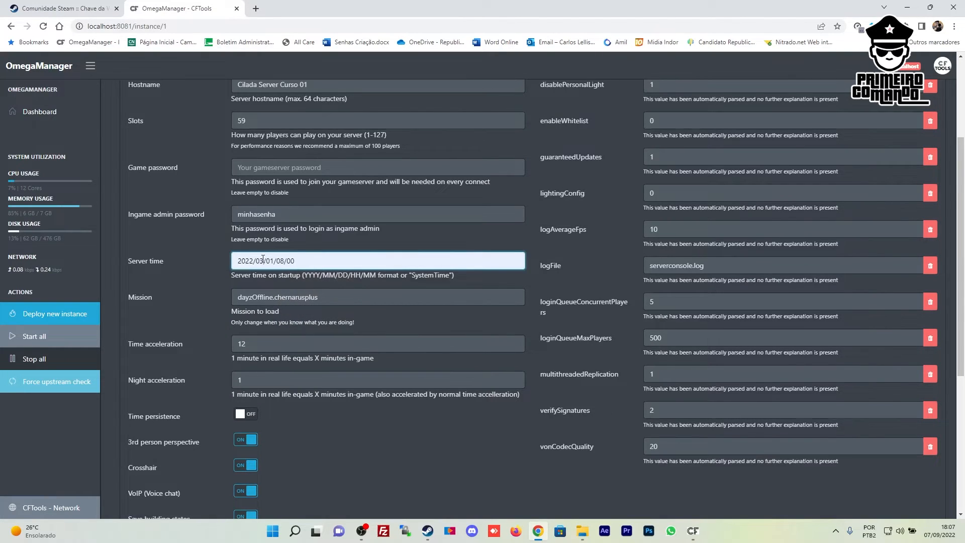
pyautogui.moveTo(263, 259); pyautogui.dragTo(259, 260)
pyautogui.write('9/0')
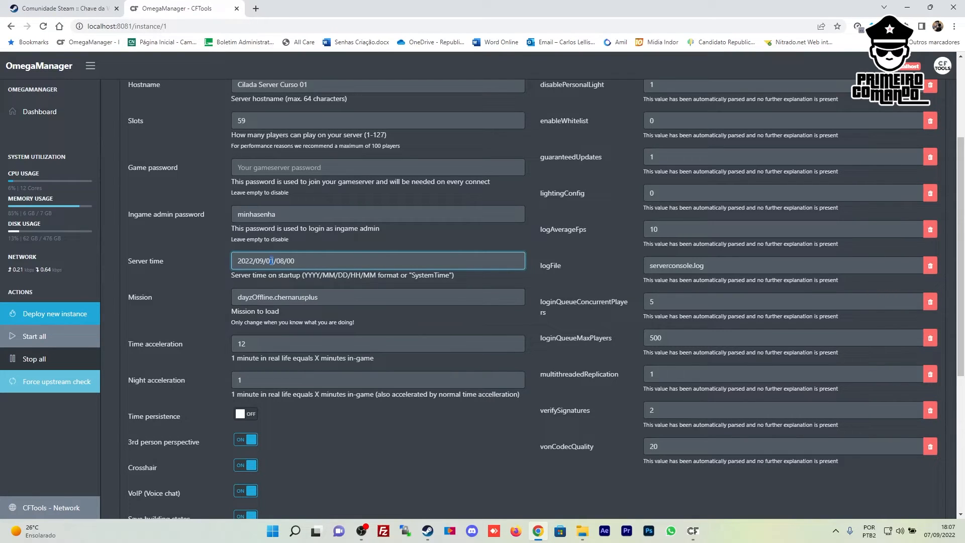
pyautogui.write('7')
# Check the 2022/09/07/08/00 server time against the YYYY/MM/DD/HH/MM format hint
pyautogui.click(308, 261)
pyautogui.click(277, 262)
pyautogui.hotkey('shift', 'Home')
pyautogui.click(277, 262)
pyautogui.moveTo(304, 275); pyautogui.dragTo(321, 276)
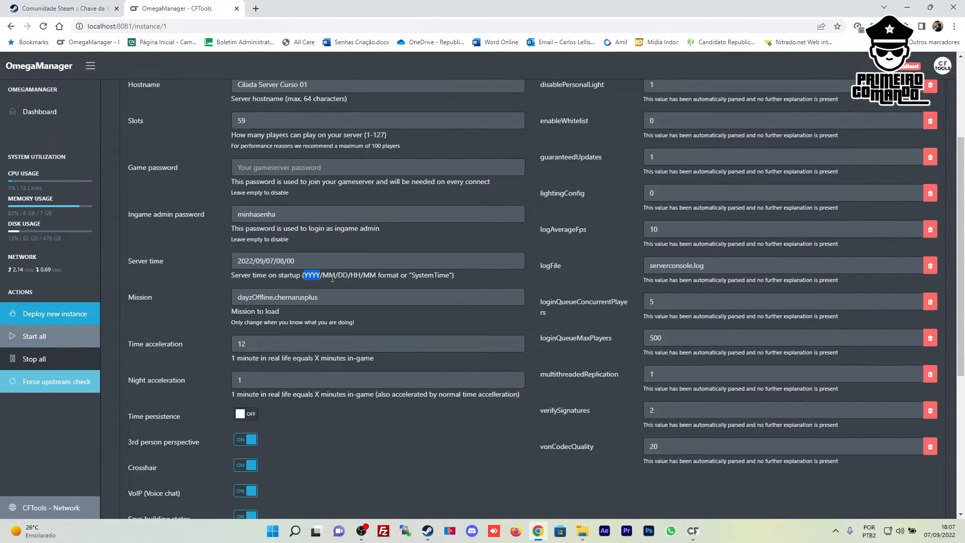
pyautogui.doubleClick(333, 276)
pyautogui.click(346, 275)
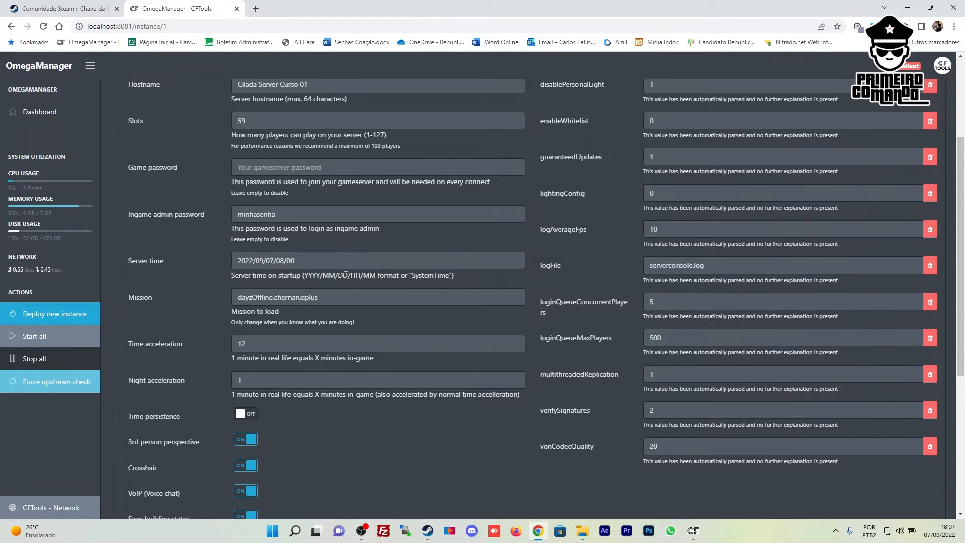
pyautogui.moveTo(351, 275); pyautogui.dragTo(362, 274)
pyautogui.click(376, 273)
pyautogui.moveTo(454, 275); pyautogui.dragTo(303, 275)
pyautogui.click(304, 274)
pyautogui.click(269, 260)
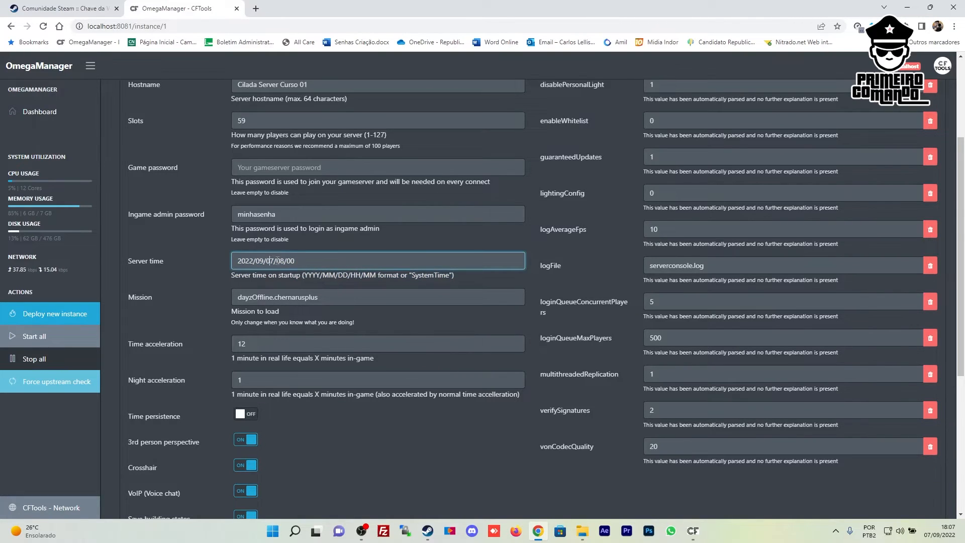
pyautogui.moveTo(300, 260); pyautogui.dragTo(287, 260)
pyautogui.click(281, 262)
pyautogui.click(340, 296)
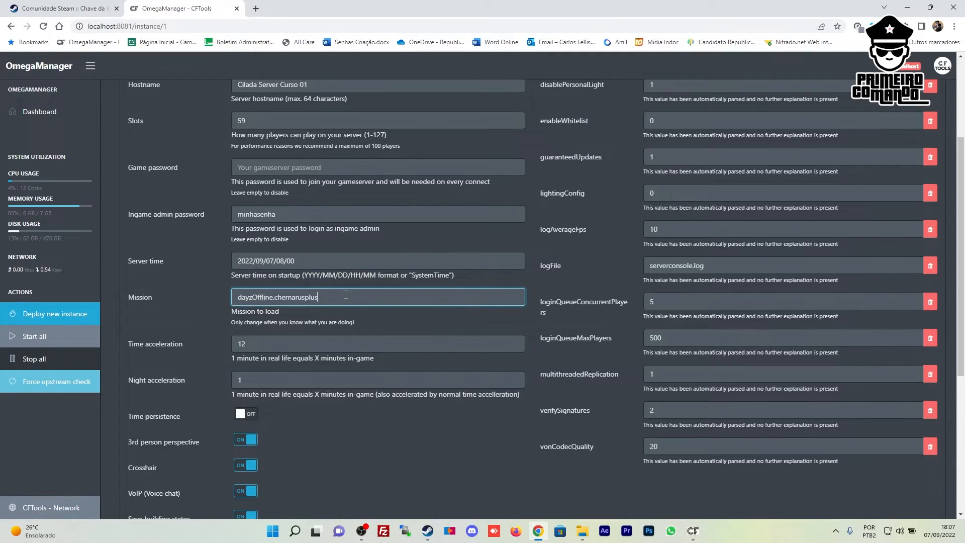
# Change the time acceleration from 12 to 2
pyautogui.scroll(-2, 282, 267)
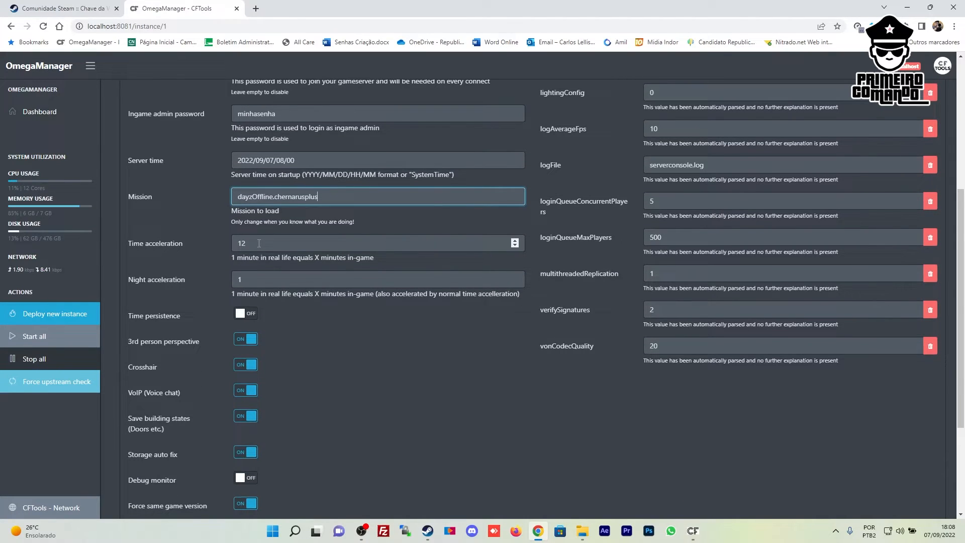
pyautogui.click(259, 243)
pyautogui.press('BackSpace')
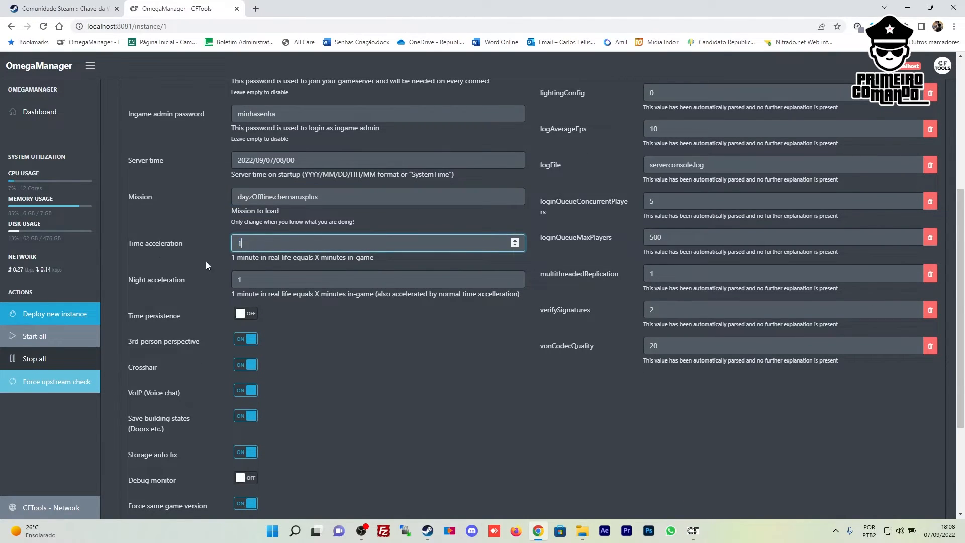
pyautogui.click(201, 277)
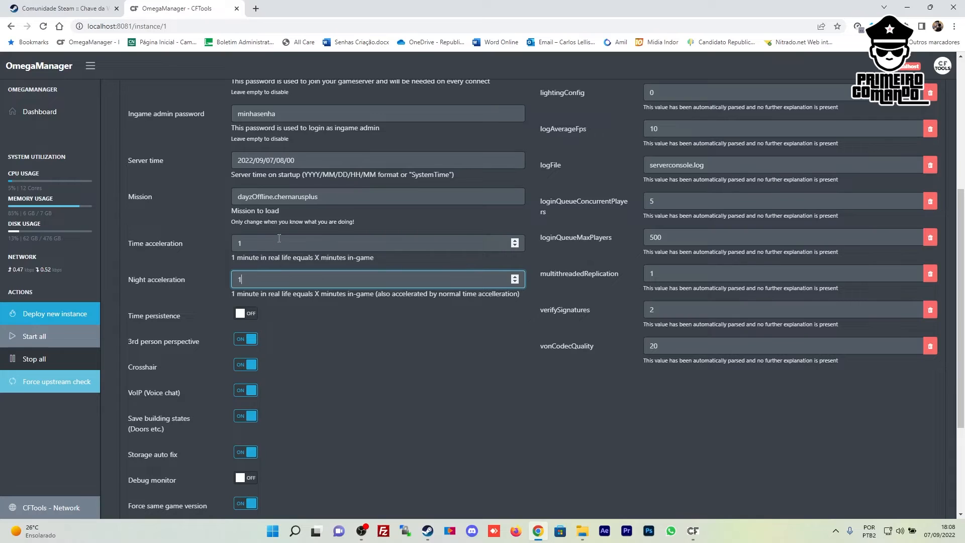
pyautogui.doubleClick(238, 244)
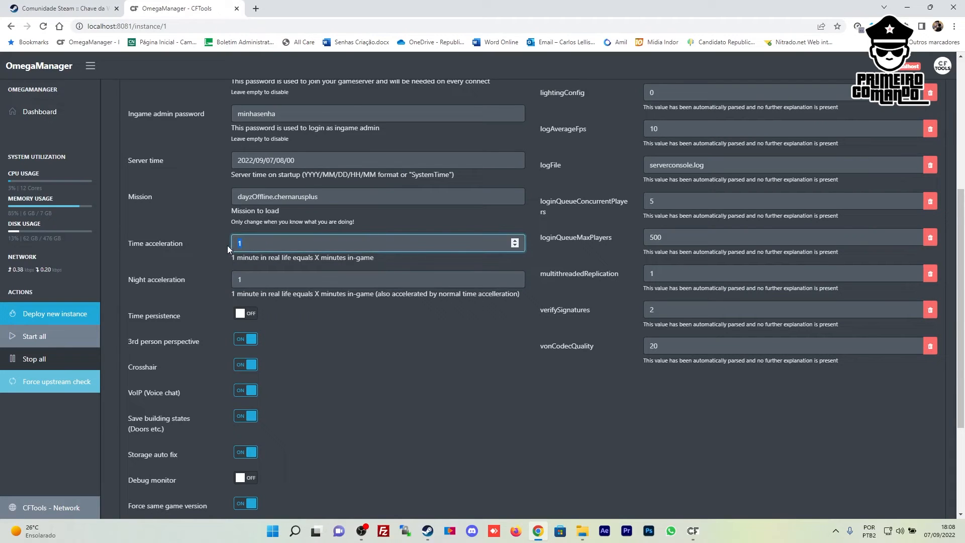
pyautogui.write('2')
# Set night acceleration to 9 and switch time persistence on
pyautogui.doubleClick(222, 280)
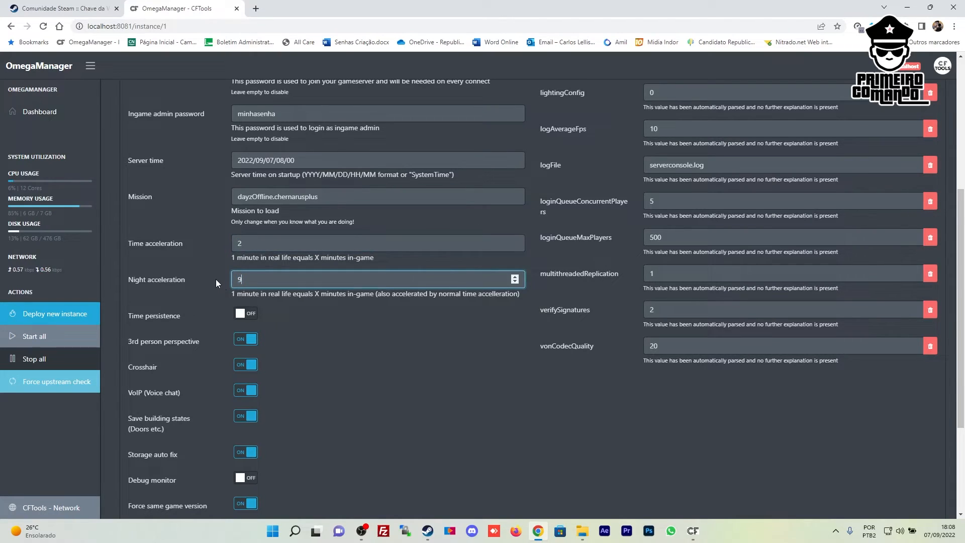
pyautogui.click(240, 243)
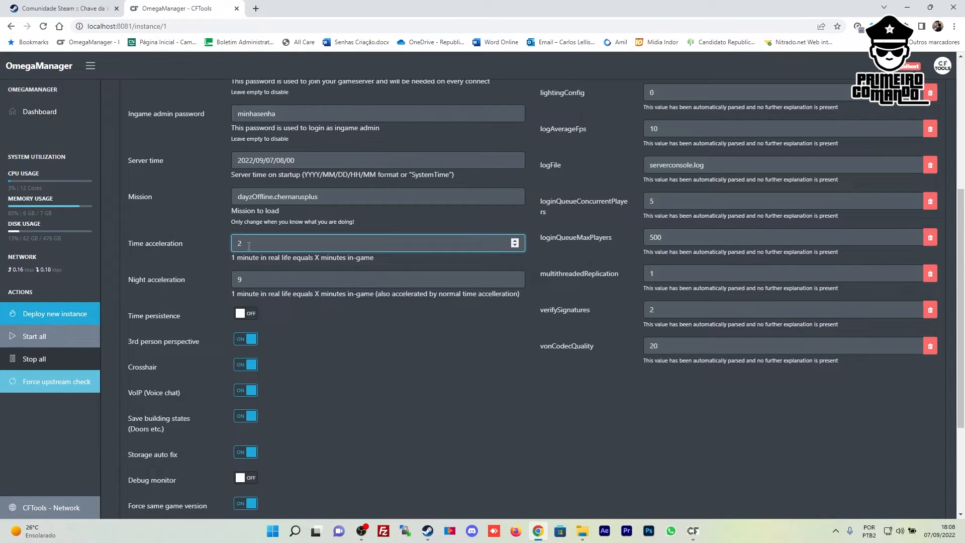
pyautogui.press('Tab')
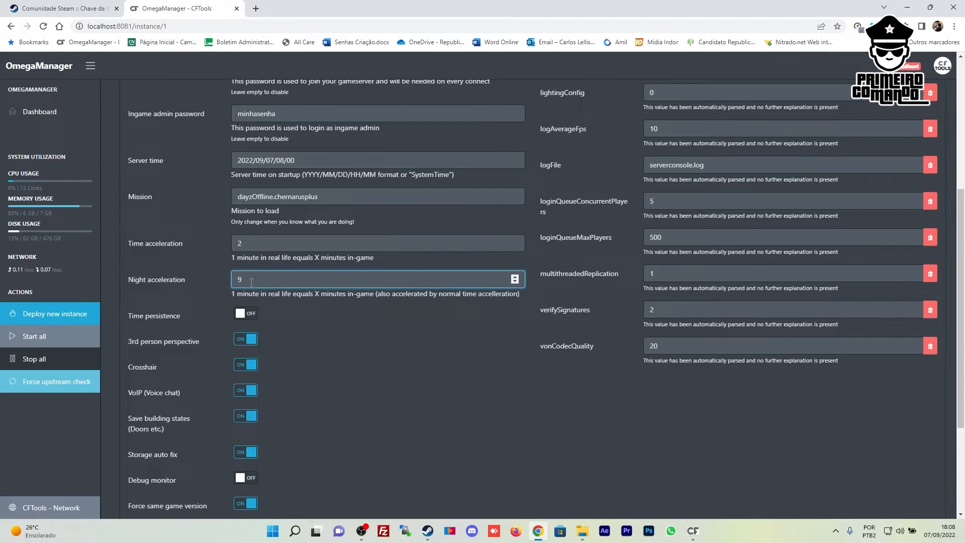
pyautogui.click(254, 246)
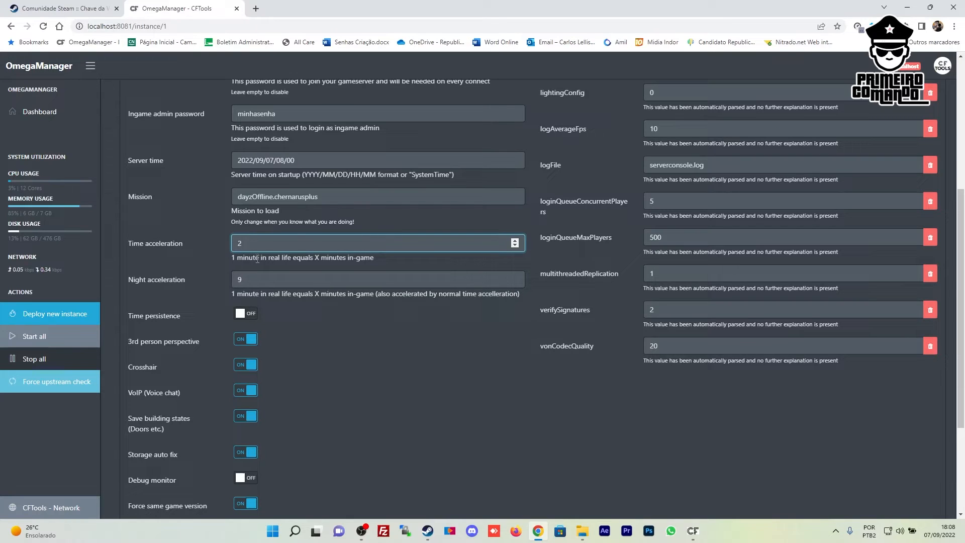
pyautogui.click(258, 277)
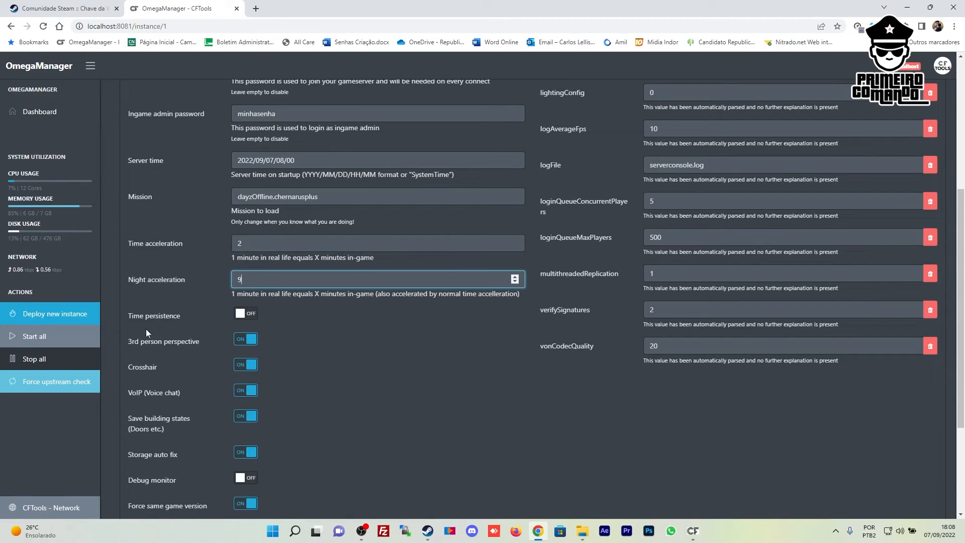
pyautogui.click(243, 318)
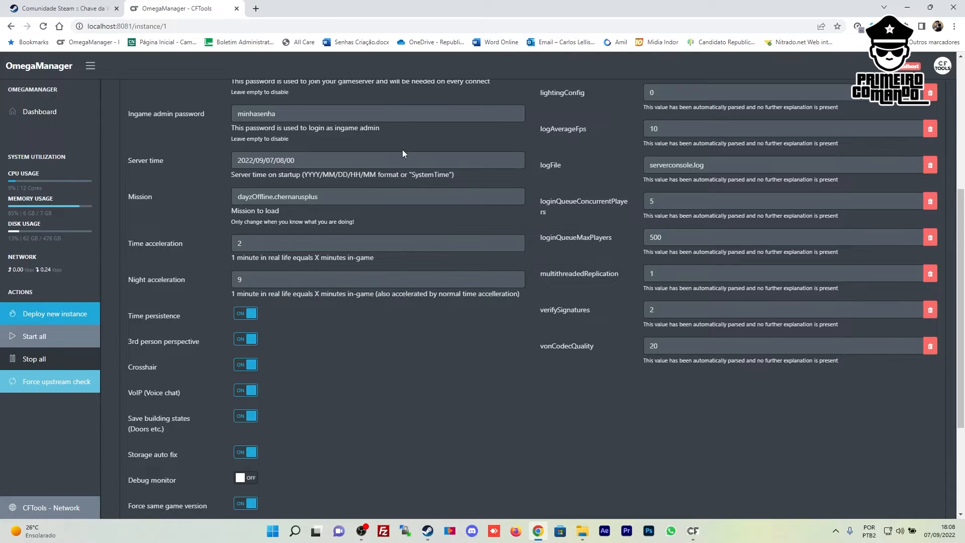
pyautogui.click(245, 313)
pyautogui.click(134, 161)
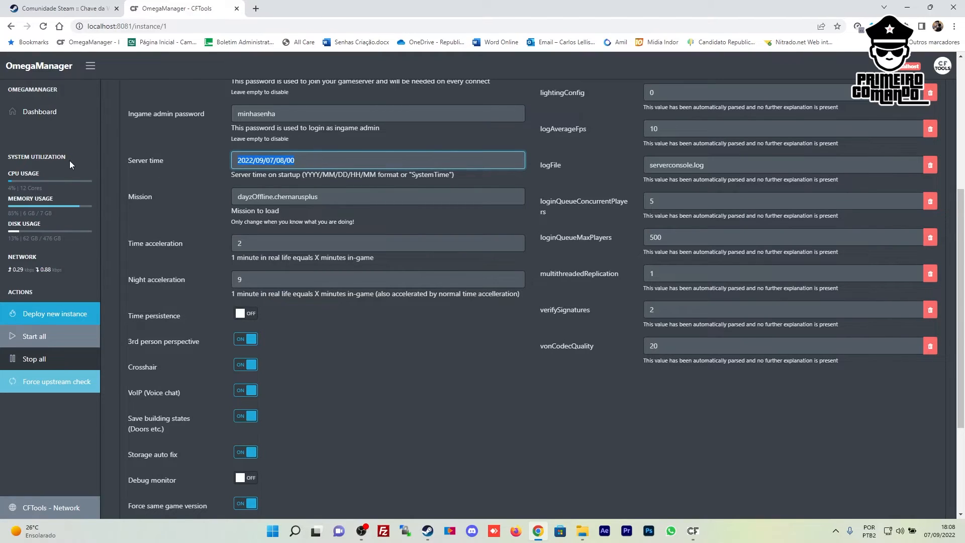
pyautogui.click(246, 313)
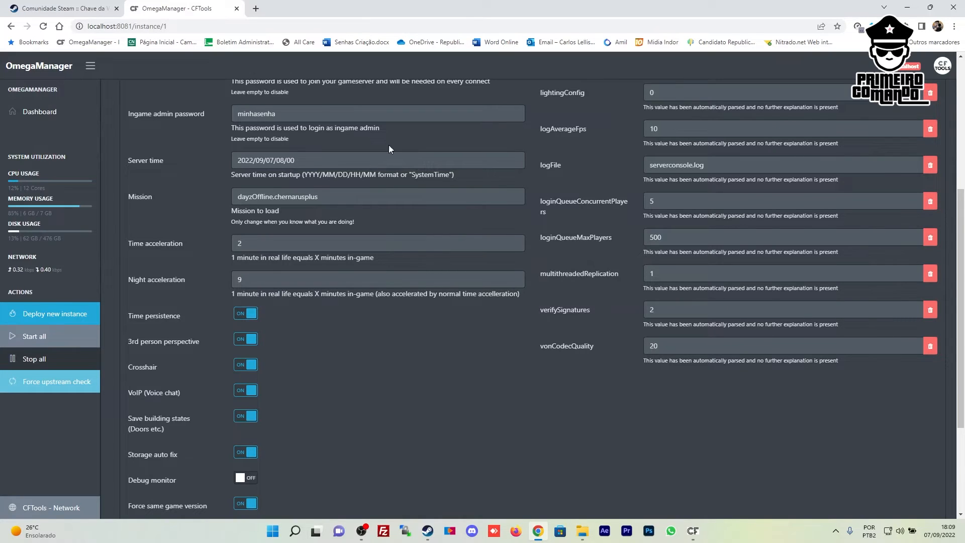
pyautogui.click(244, 165)
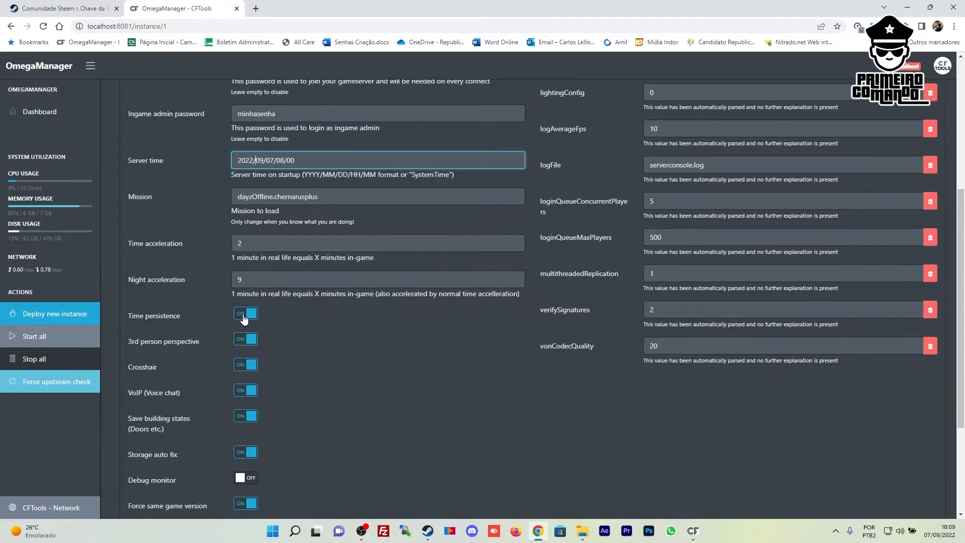
pyautogui.click(243, 317)
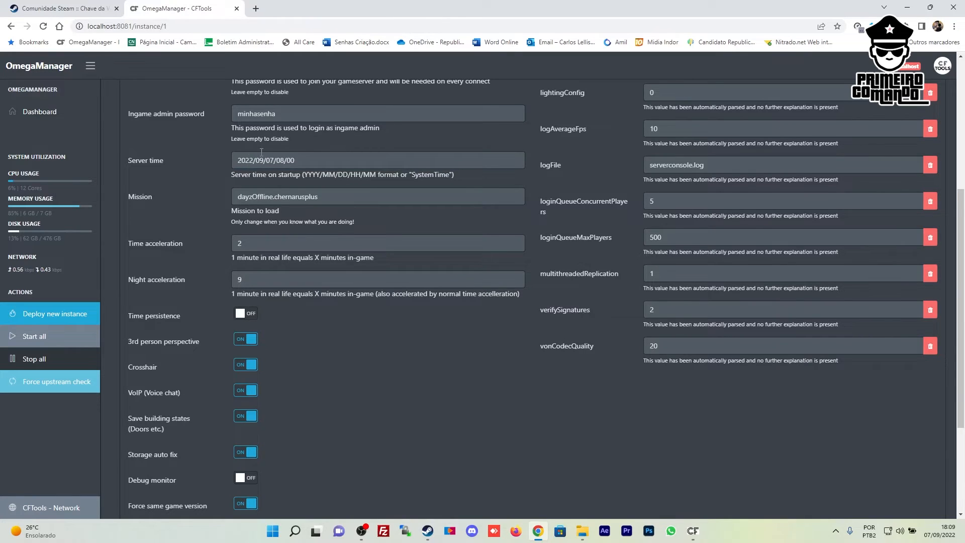
pyautogui.tripleClick(306, 165)
pyautogui.click(298, 163)
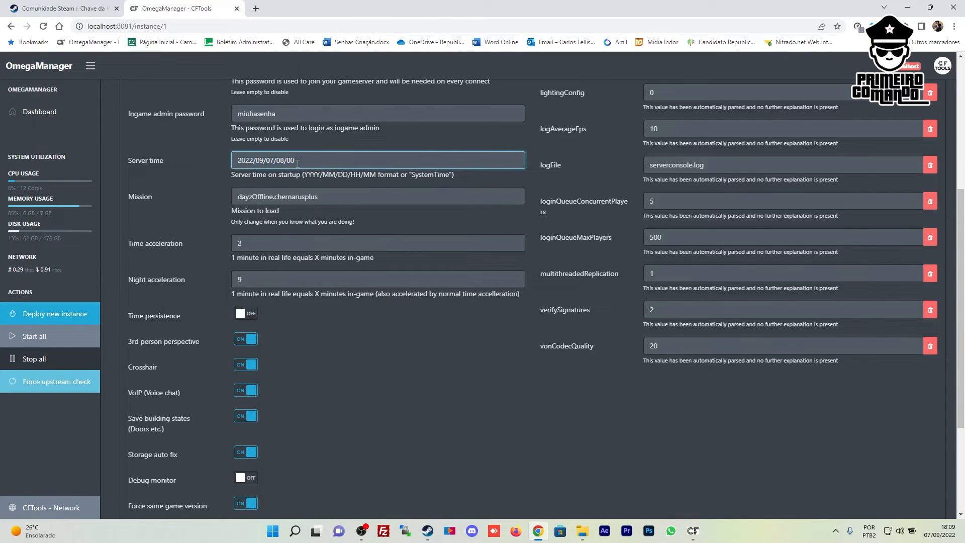
pyautogui.moveTo(236, 163); pyautogui.dragTo(273, 164)
pyautogui.click(273, 164)
pyautogui.click(245, 313)
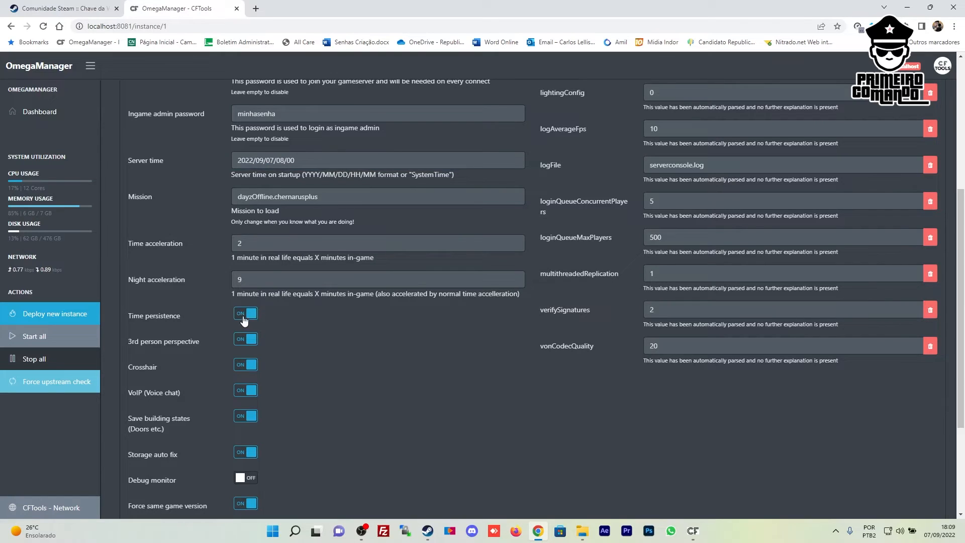
pyautogui.click(244, 317)
pyautogui.click(297, 161)
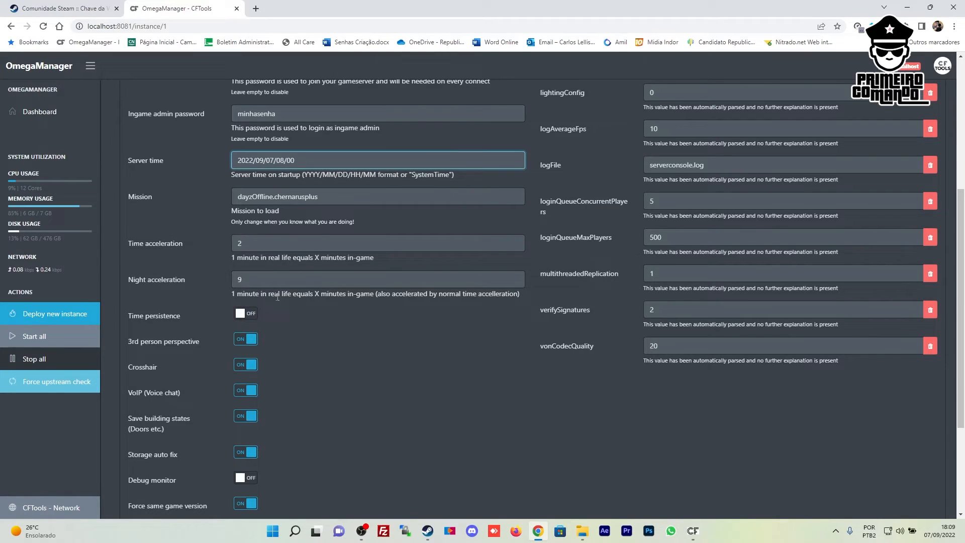
pyautogui.click(252, 317)
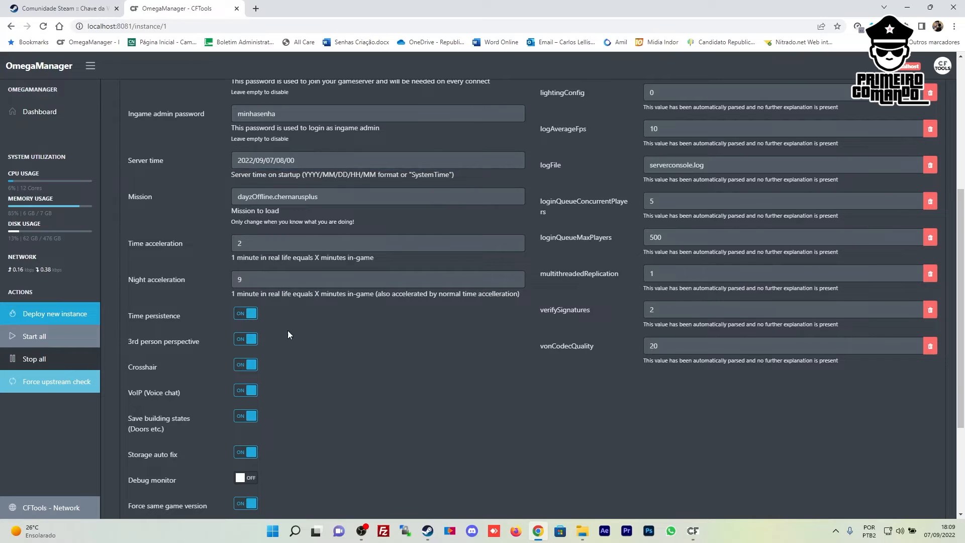
pyautogui.scroll(-3, 317, 322)
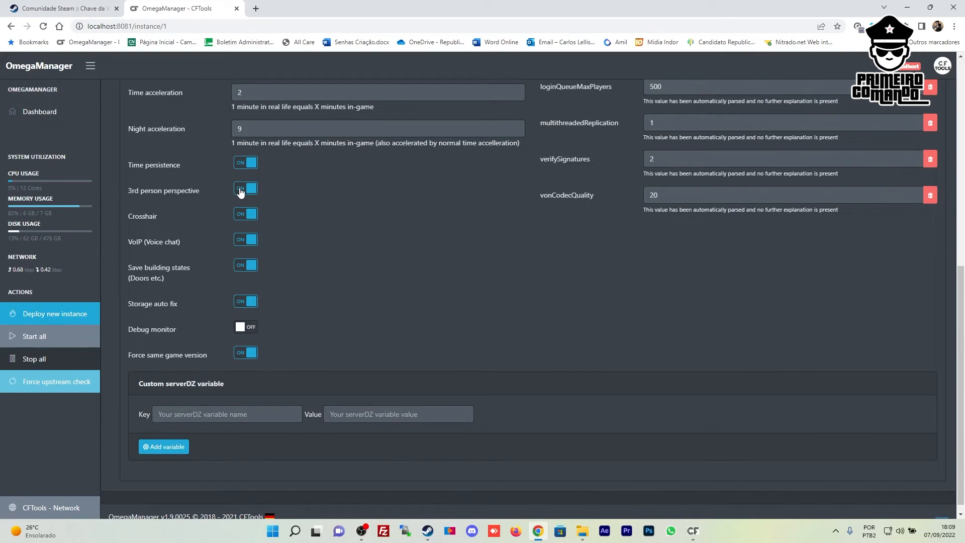
pyautogui.click(240, 192)
pyautogui.scroll(1, 240, 191)
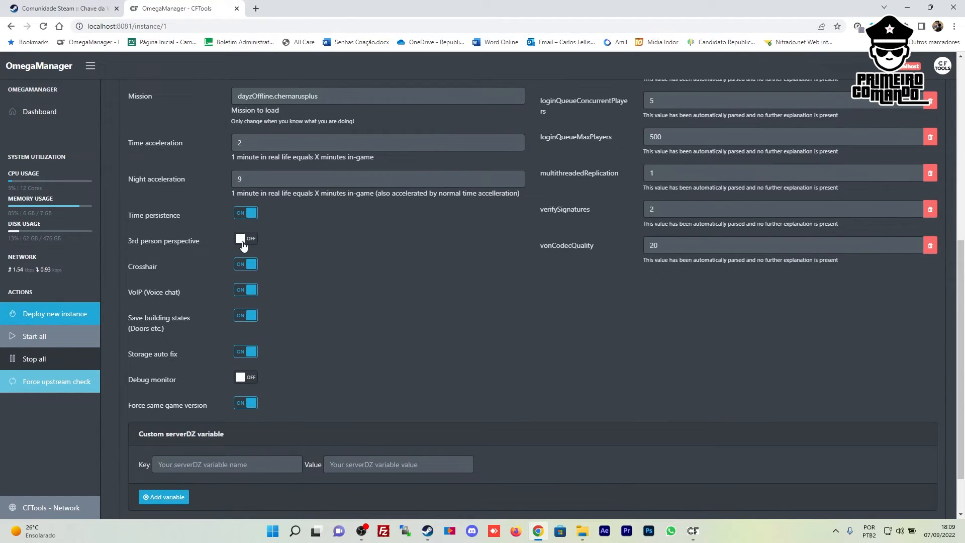
pyautogui.click(243, 245)
pyautogui.click(250, 243)
pyautogui.click(250, 243)
pyautogui.click(241, 265)
pyautogui.click(242, 265)
pyautogui.click(241, 291)
pyautogui.click(241, 292)
pyautogui.scroll(-1, 324, 381)
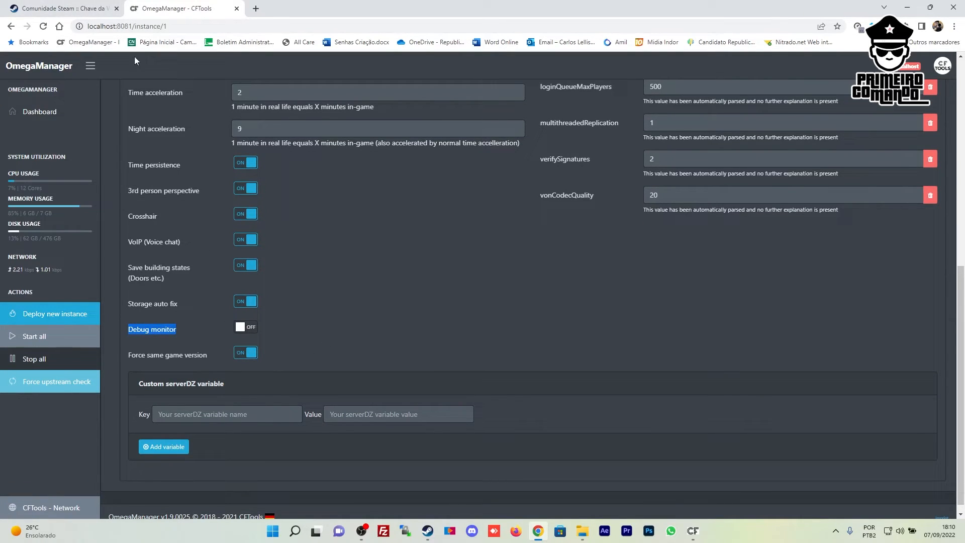
pyautogui.click(315, 329)
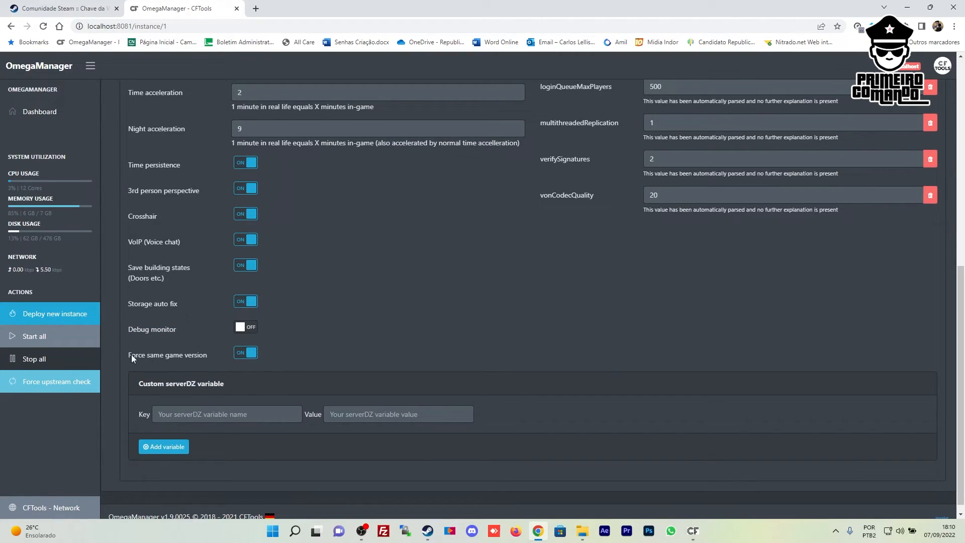
# Keep disablePersonalLight at 1 after briefly changing it to 0
pyautogui.moveTo(204, 362); pyautogui.dragTo(210, 360)
pyautogui.click(210, 360)
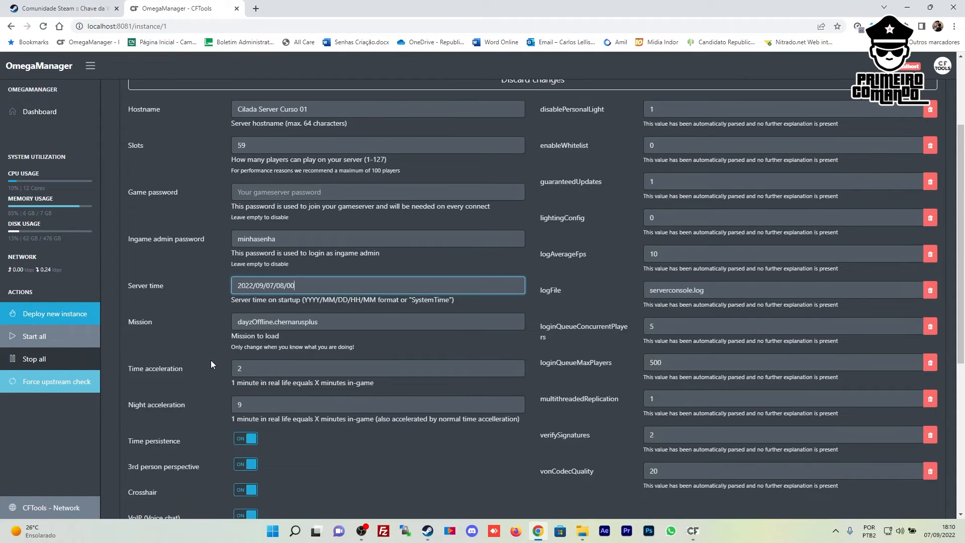
pyautogui.scroll(-6, 210, 360)
pyautogui.scroll(8, 384, 240)
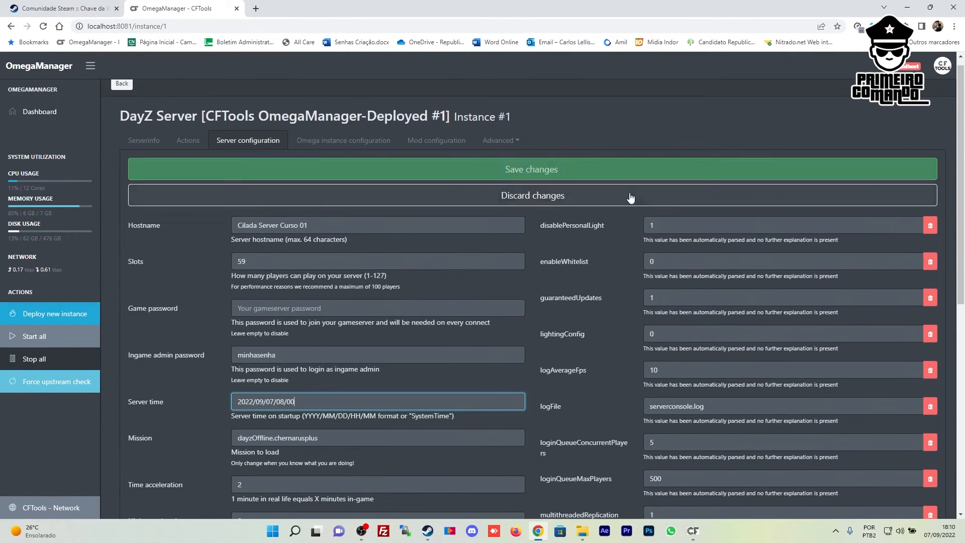
pyautogui.click(631, 197)
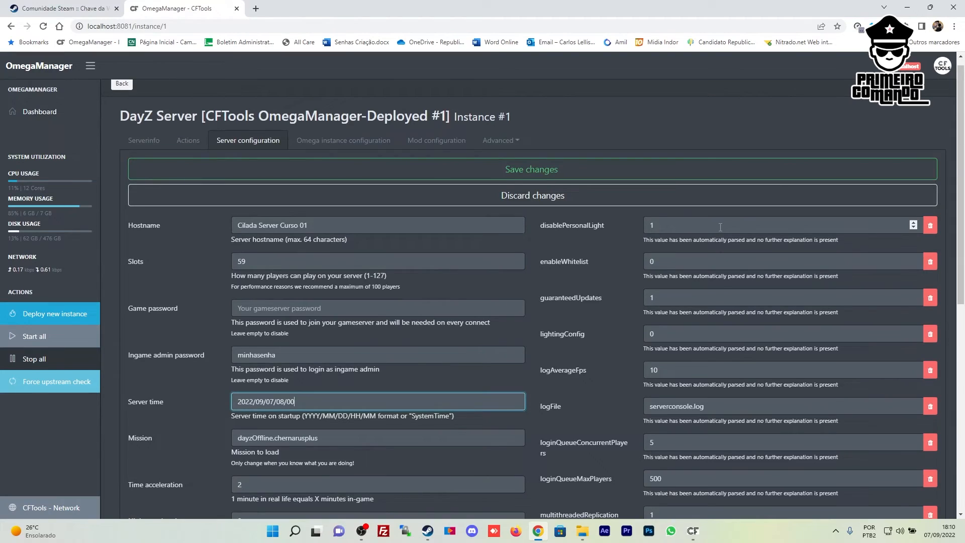
pyautogui.click(720, 228)
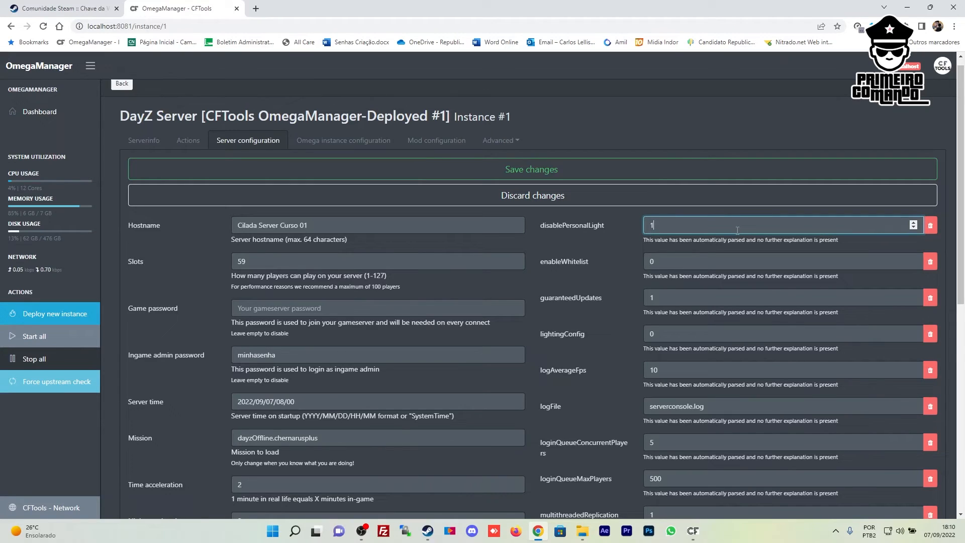
pyautogui.doubleClick(737, 230)
pyautogui.write('0')
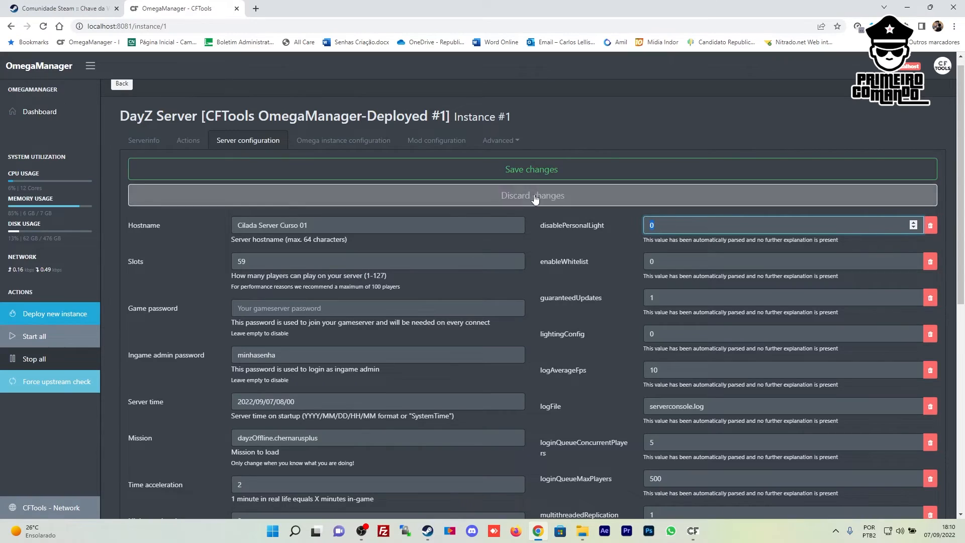
pyautogui.doubleClick(693, 229)
pyautogui.write('1')
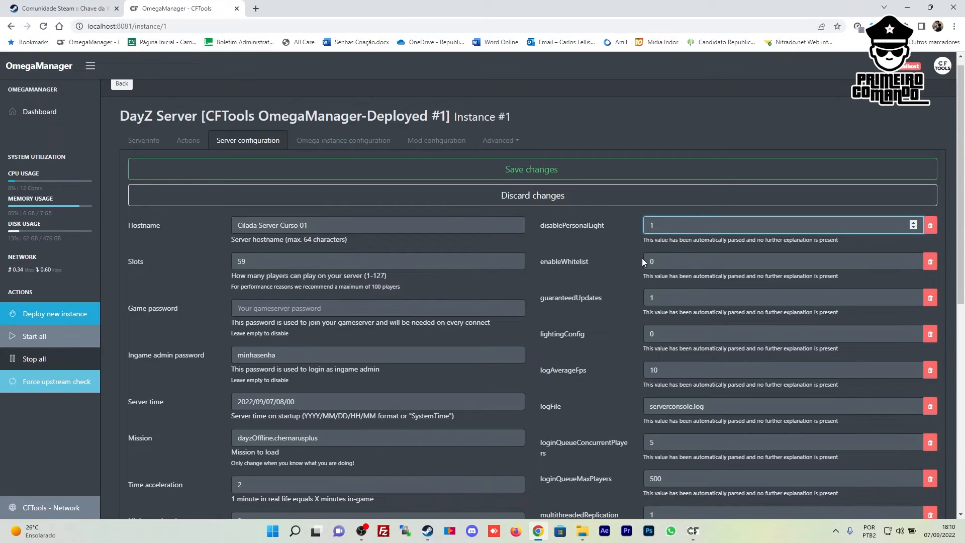
# Set lightingConfig to 1
pyautogui.scroll(-2, 641, 258)
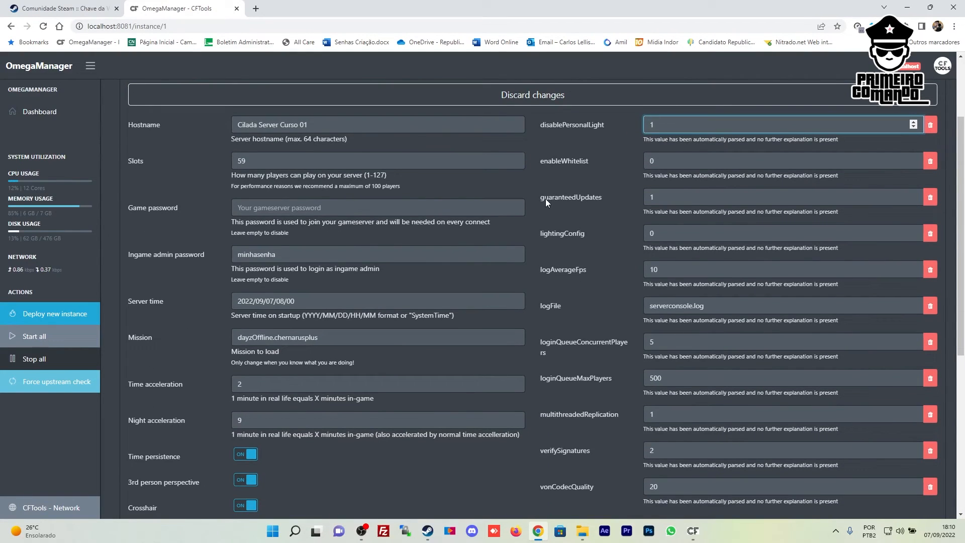
pyautogui.moveTo(628, 196); pyautogui.dragTo(568, 197)
pyautogui.click(632, 198)
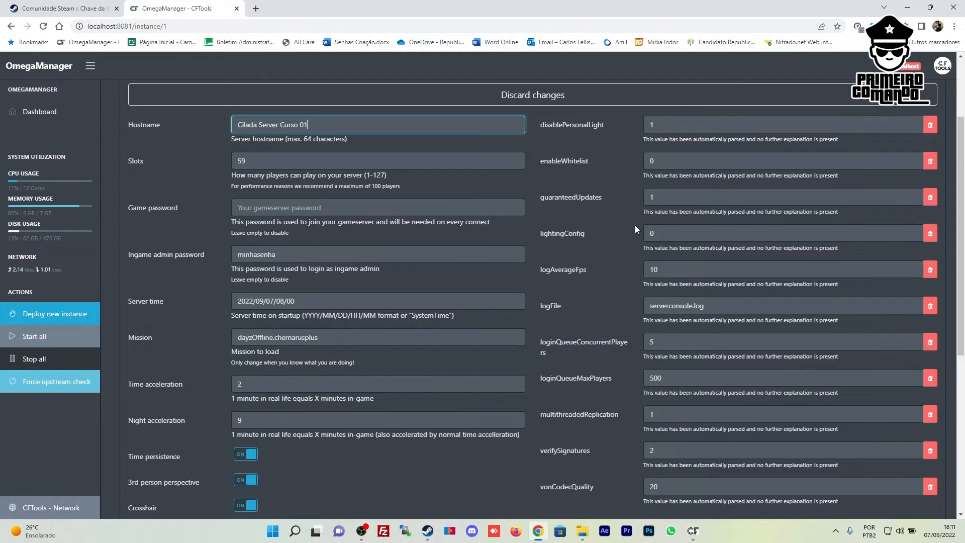
pyautogui.click(662, 237)
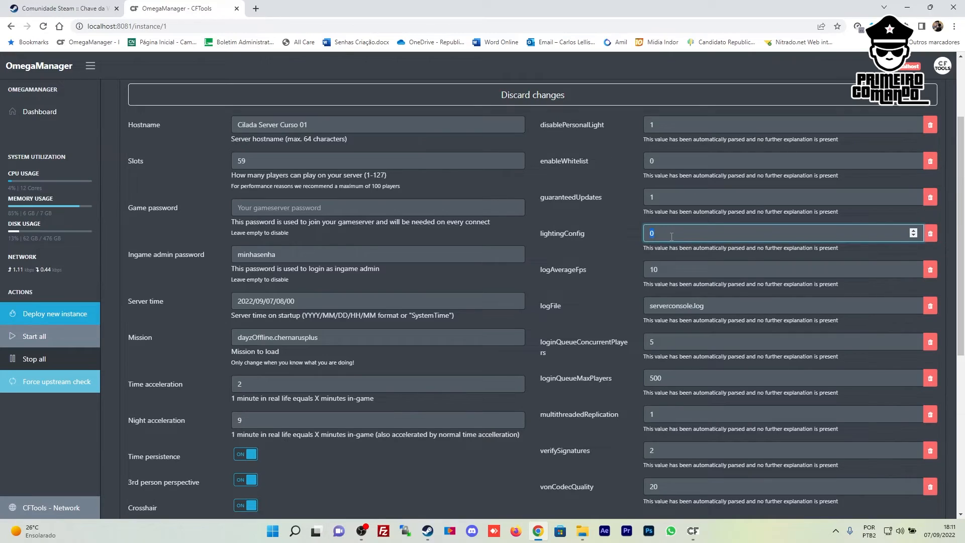
pyautogui.write('1')
# Save the server configuration, acknowledge the notice, and go to Omega instance configuration
pyautogui.scroll(-2, 700, 251)
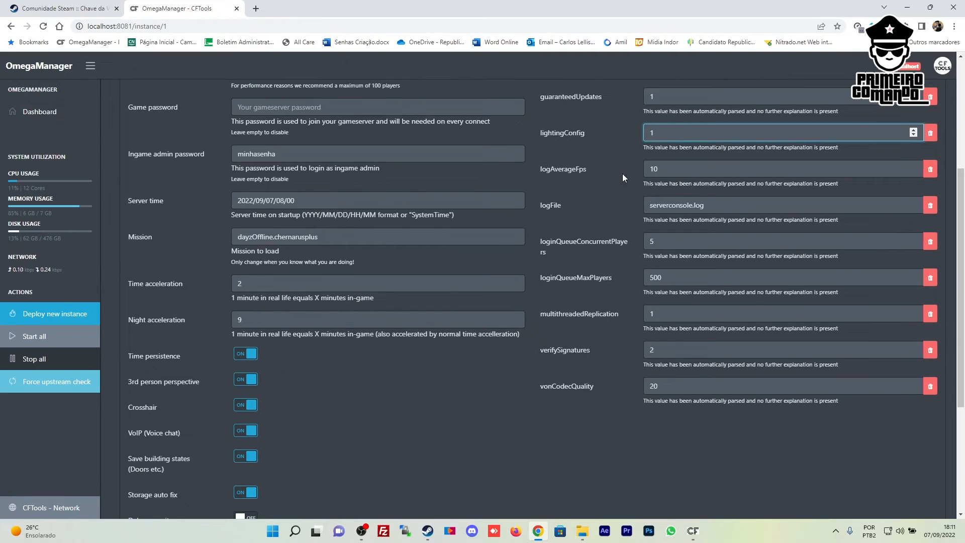
pyautogui.scroll(1, 615, 198)
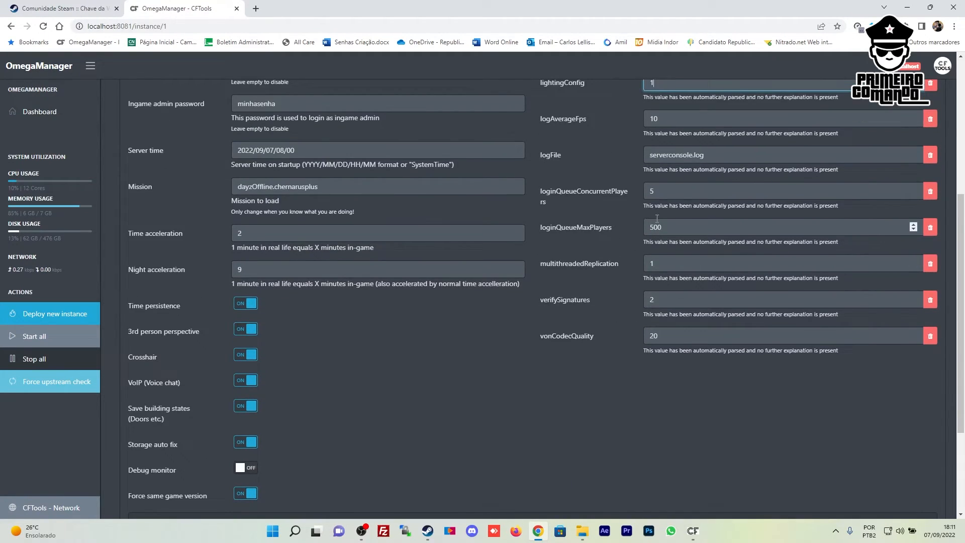
pyautogui.scroll(-2, 626, 221)
pyautogui.scroll(7, 625, 222)
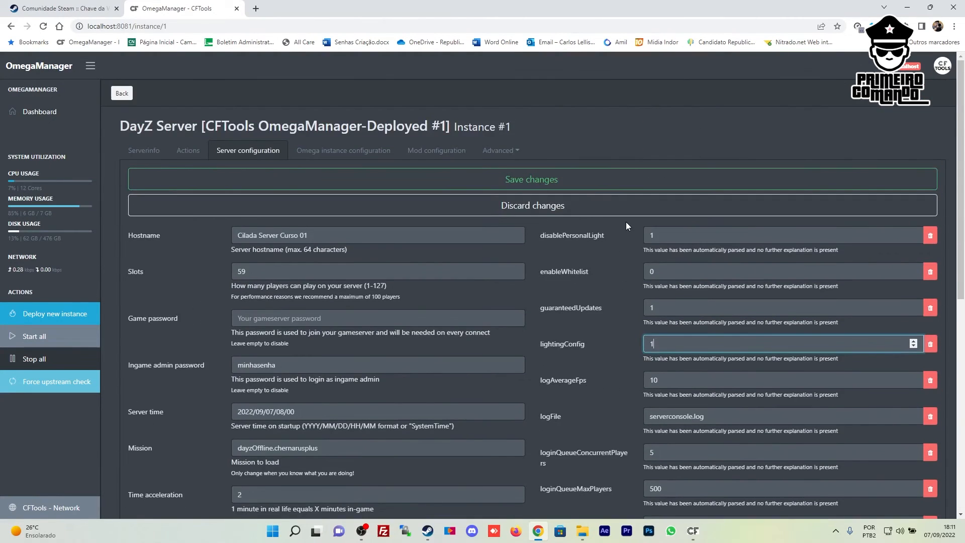
pyautogui.click(528, 181)
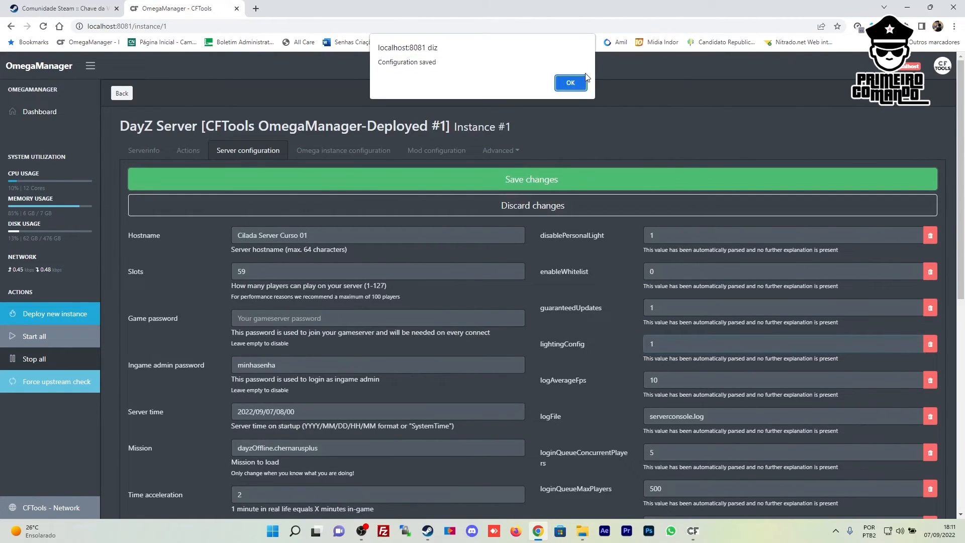
pyautogui.click(568, 81)
pyautogui.click(347, 158)
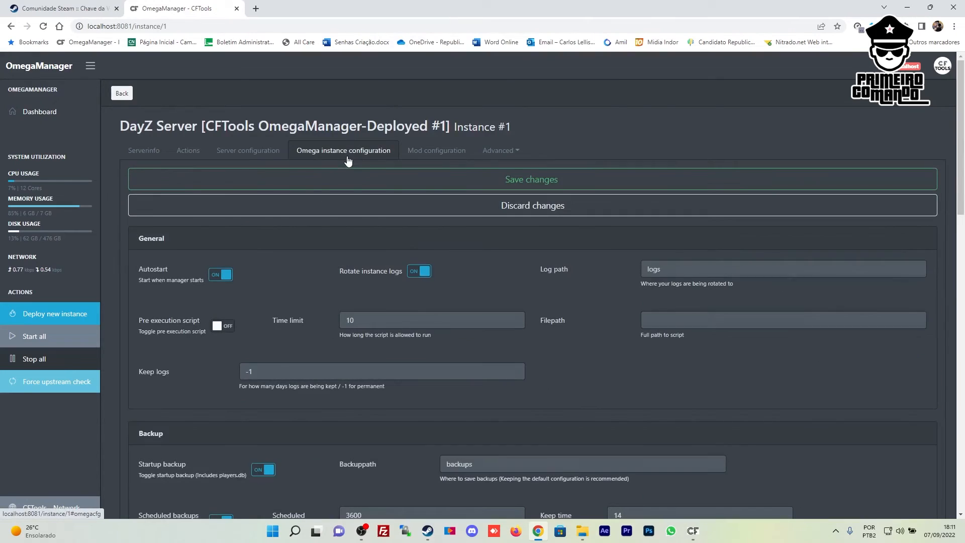
# Change the scheduled backup interval from 3600 to 10800 seconds
pyautogui.scroll(-1, 390, 176)
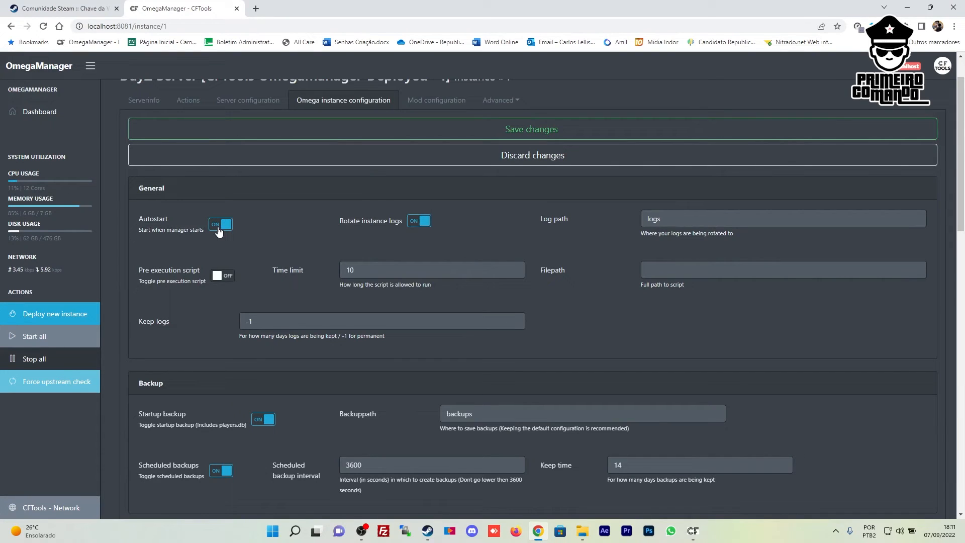
pyautogui.scroll(-1, 242, 232)
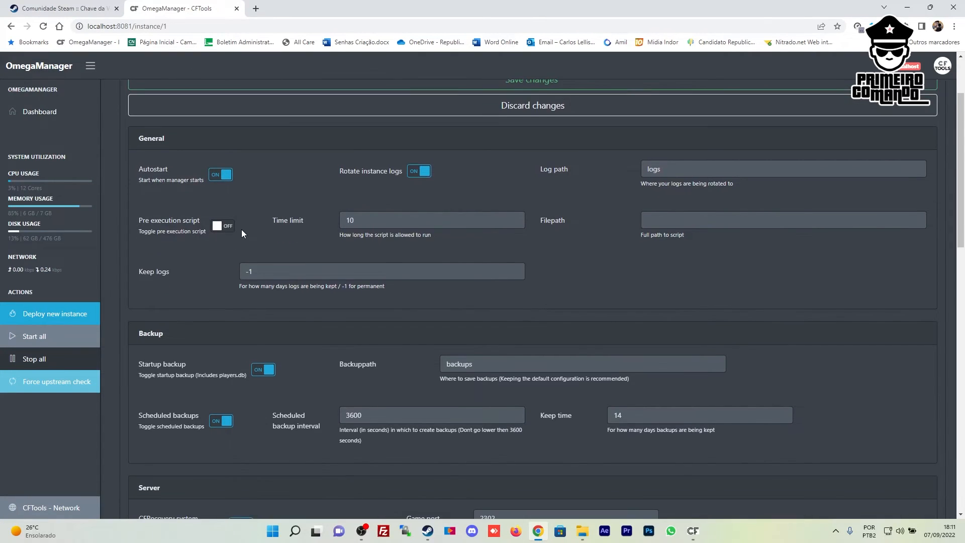
pyautogui.scroll(-2, 413, 303)
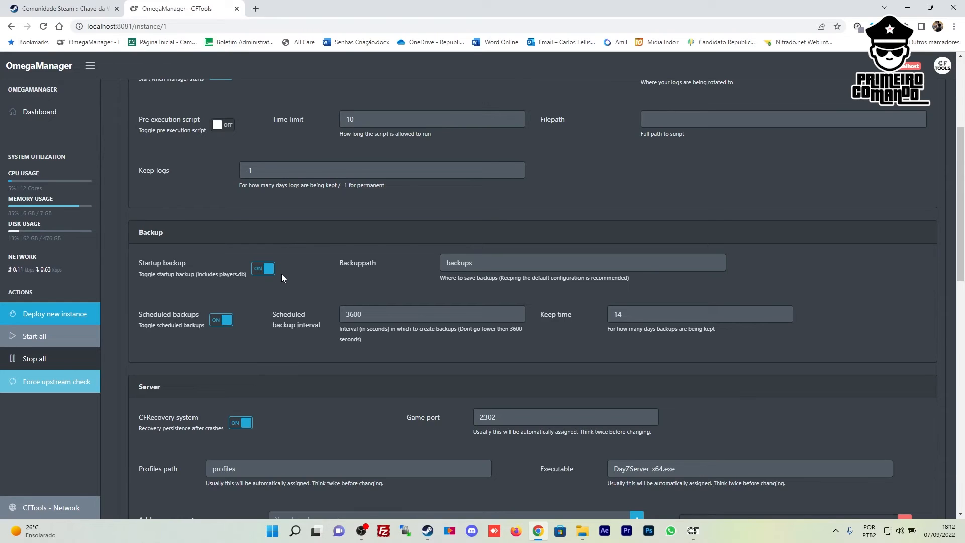
pyautogui.doubleClick(357, 319)
pyautogui.click(428, 333)
pyautogui.doubleClick(616, 315)
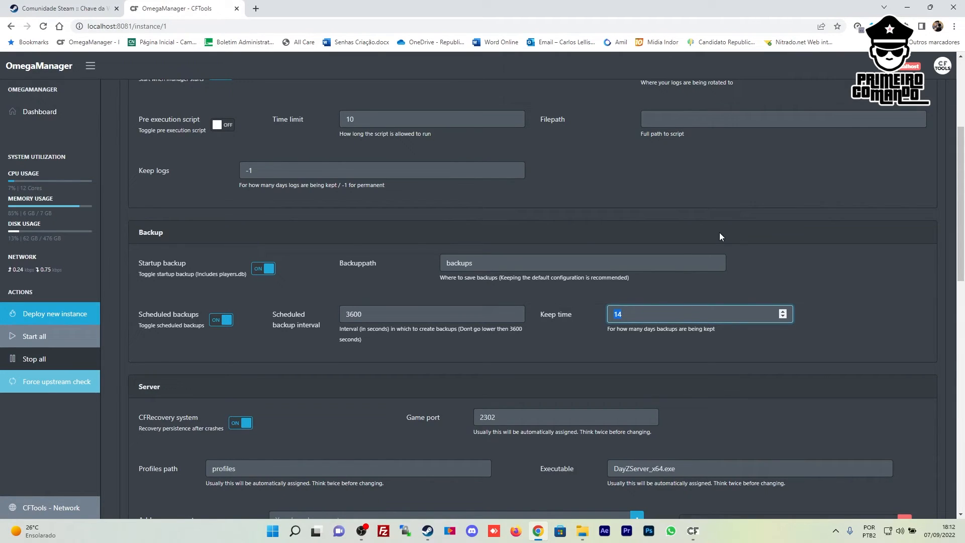
pyautogui.doubleClick(370, 316)
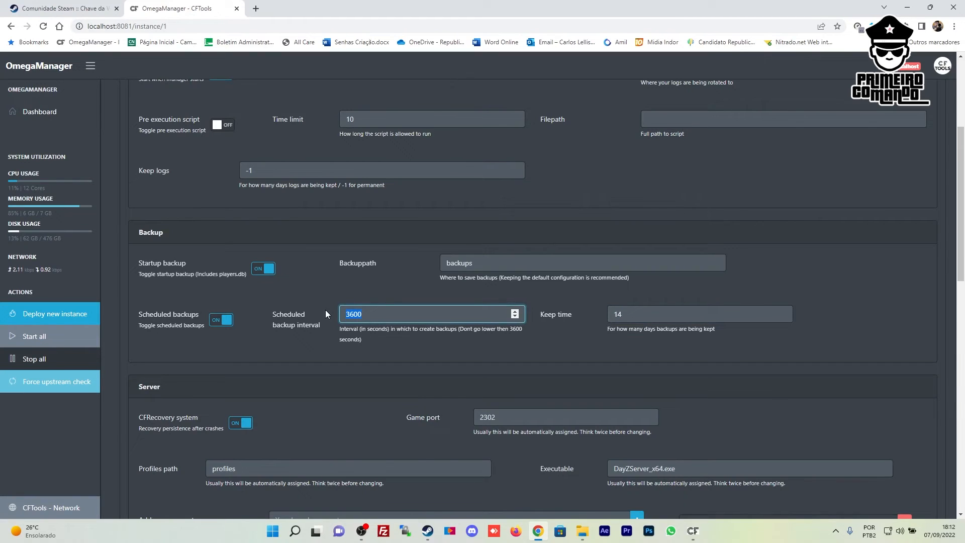
pyautogui.write('10800')
# Change the backup keep time from 14 to 5 days
pyautogui.doubleClick(617, 314)
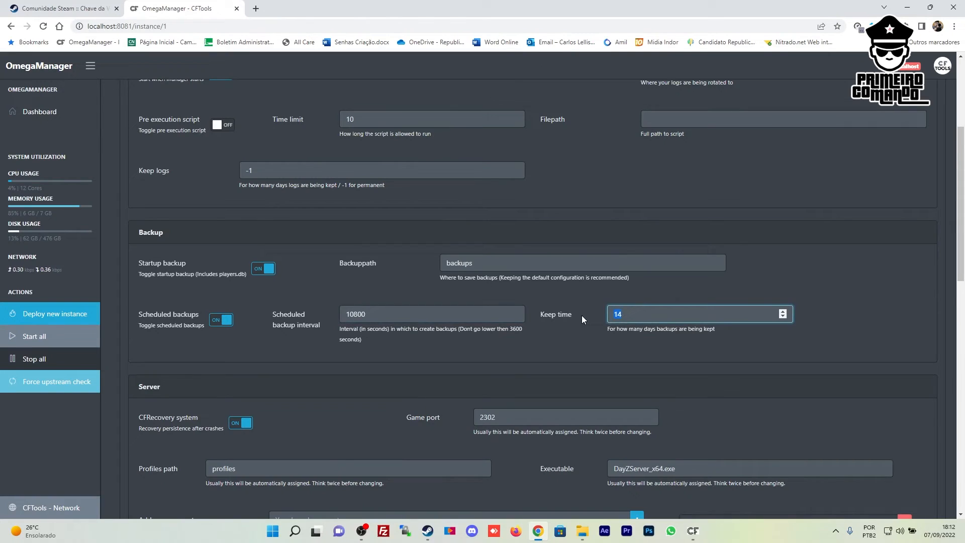
pyautogui.write('5')
pyautogui.click(759, 356)
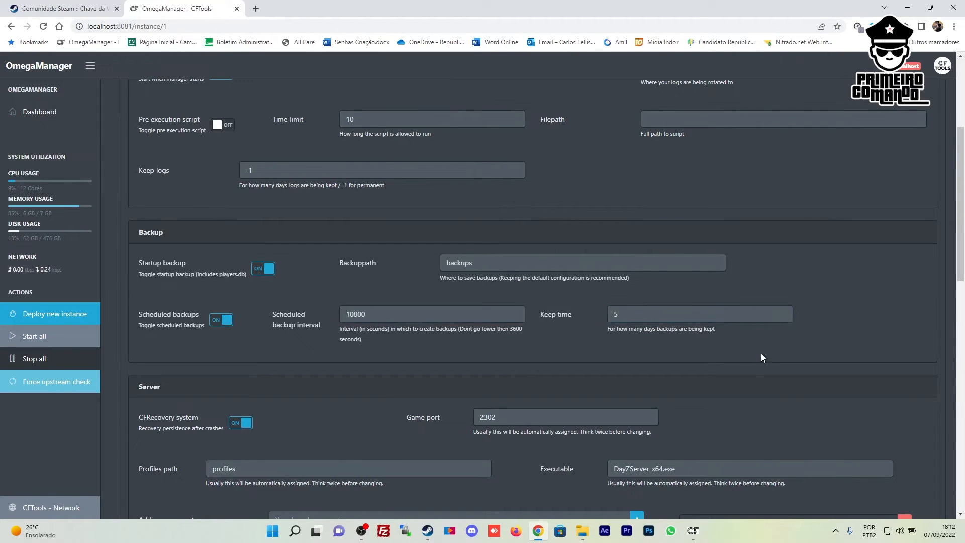
pyautogui.scroll(-4, 761, 354)
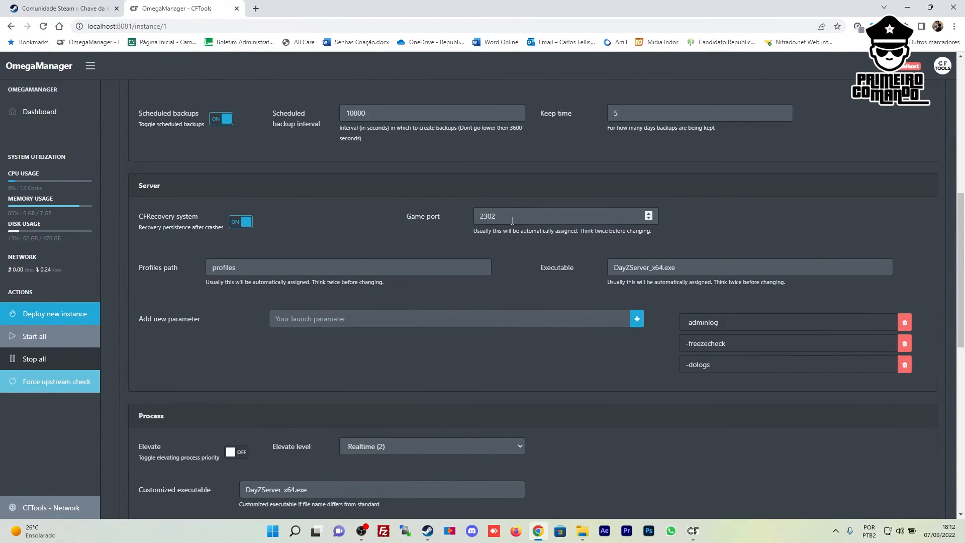
pyautogui.scroll(-3, 660, 254)
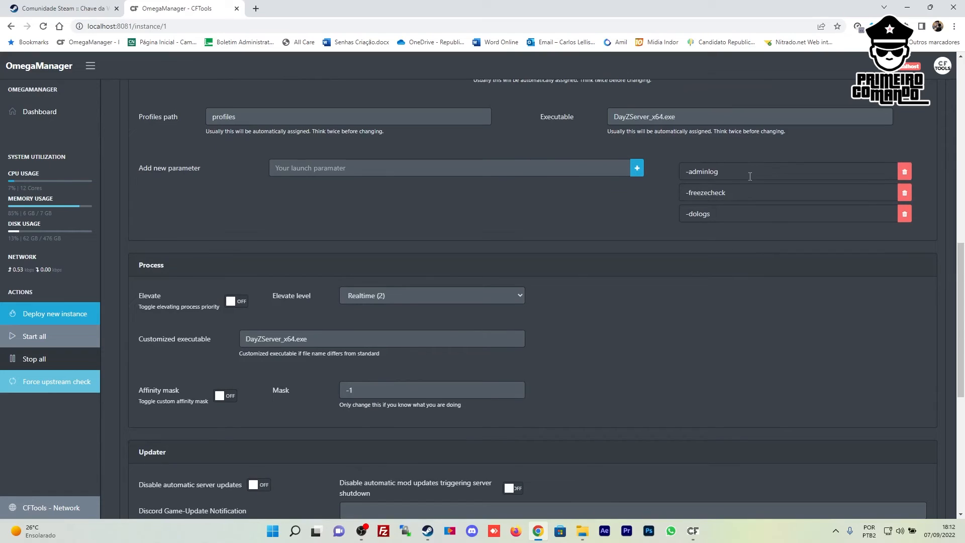
pyautogui.scroll(1, 749, 176)
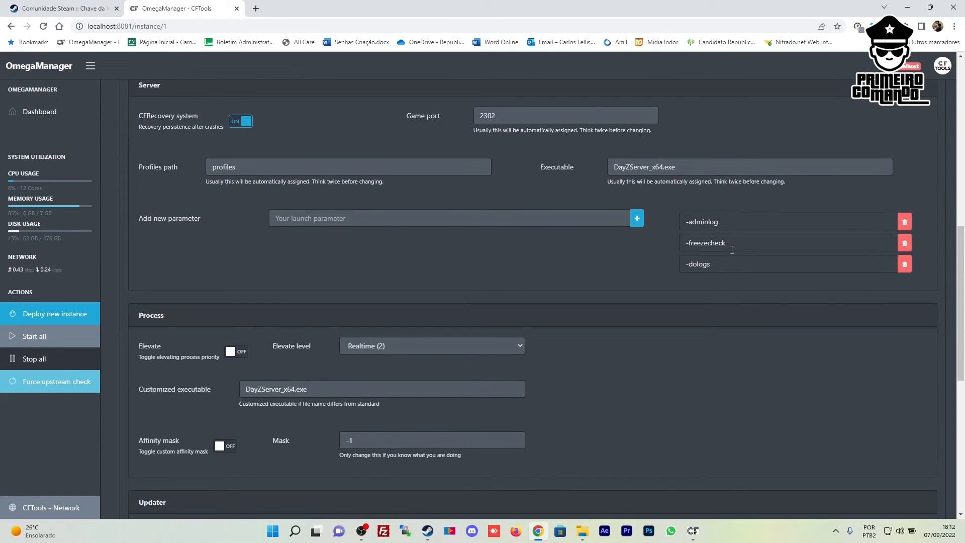
# Review the -freezecheck and -dologs launch parameters on the instance configuration page
pyautogui.moveTo(728, 250); pyautogui.dragTo(638, 249)
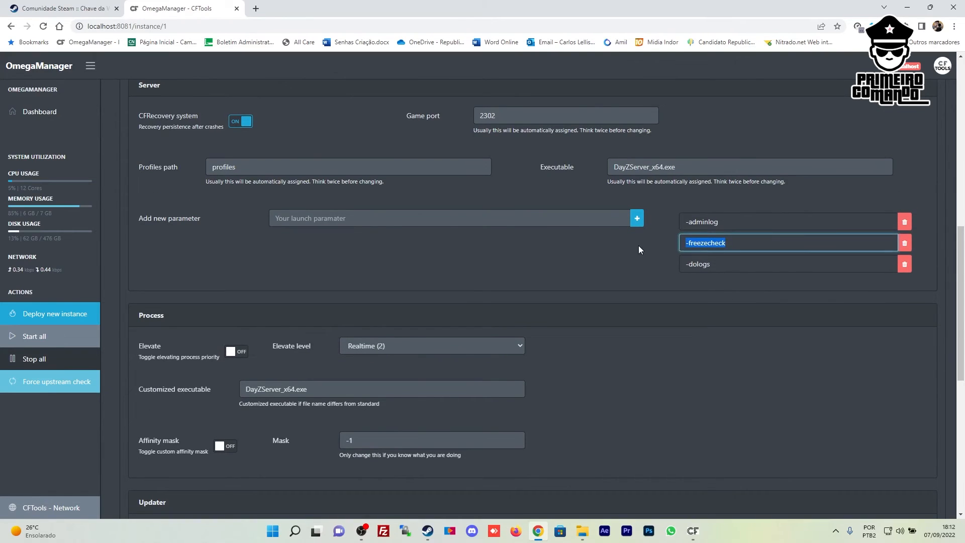
pyautogui.click(752, 245)
pyautogui.click(718, 267)
pyautogui.scroll(-8, 423, 231)
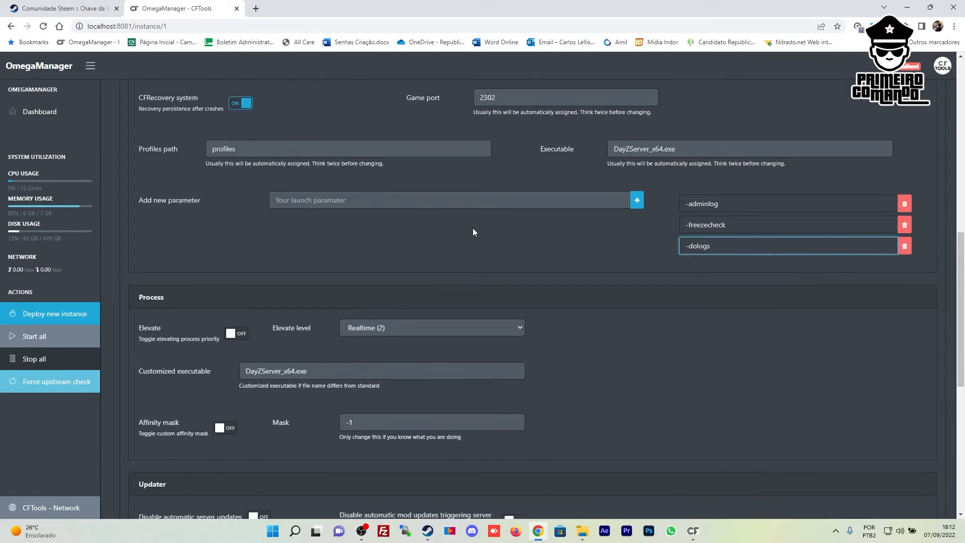
pyautogui.scroll(-1, 664, 213)
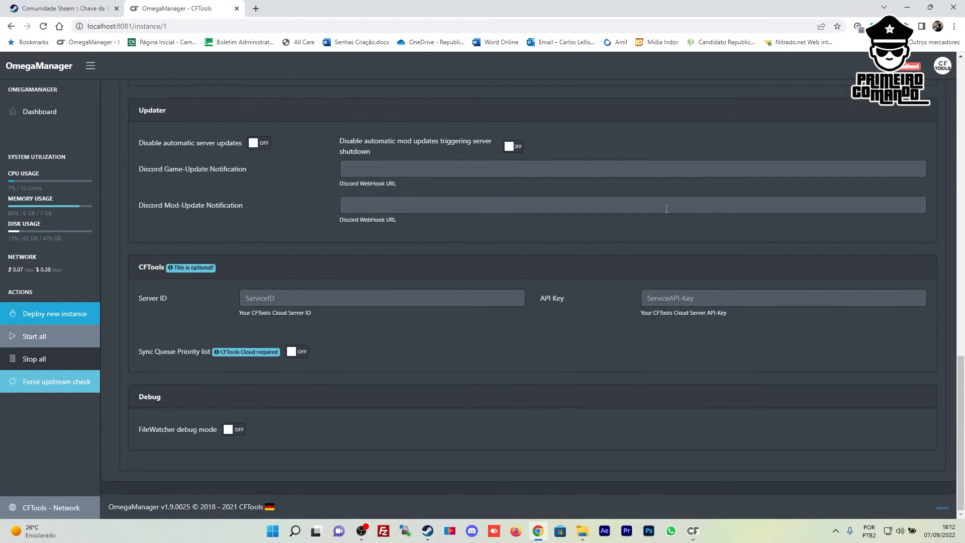
pyautogui.scroll(15, 666, 209)
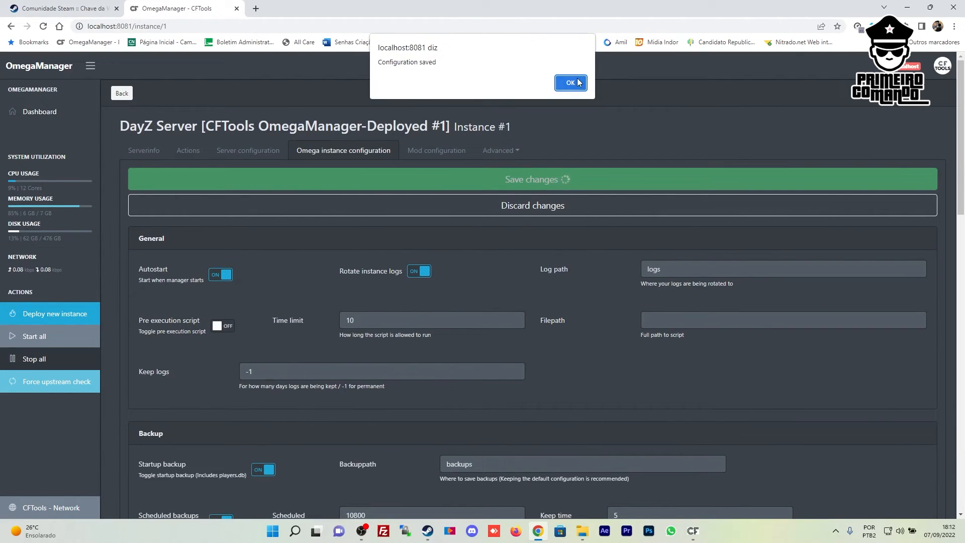
# Dismiss the saved notice, check mod configuration, and start the server from the Dashboard
pyautogui.click(571, 83)
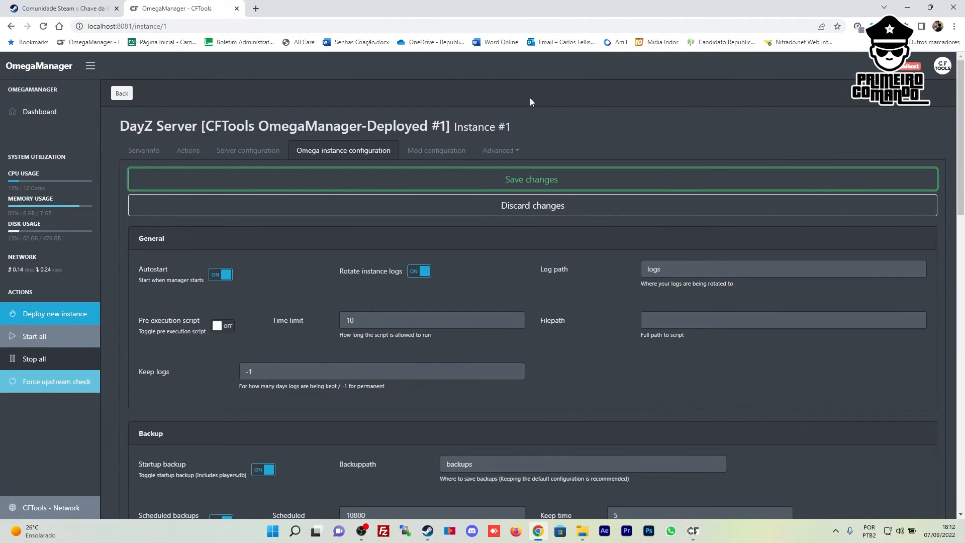
pyautogui.click(434, 150)
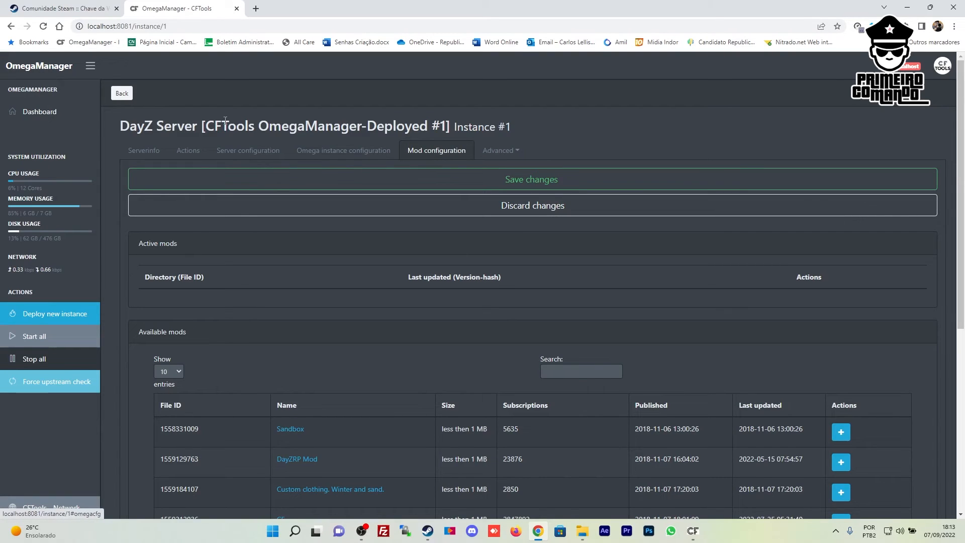
pyautogui.click(50, 108)
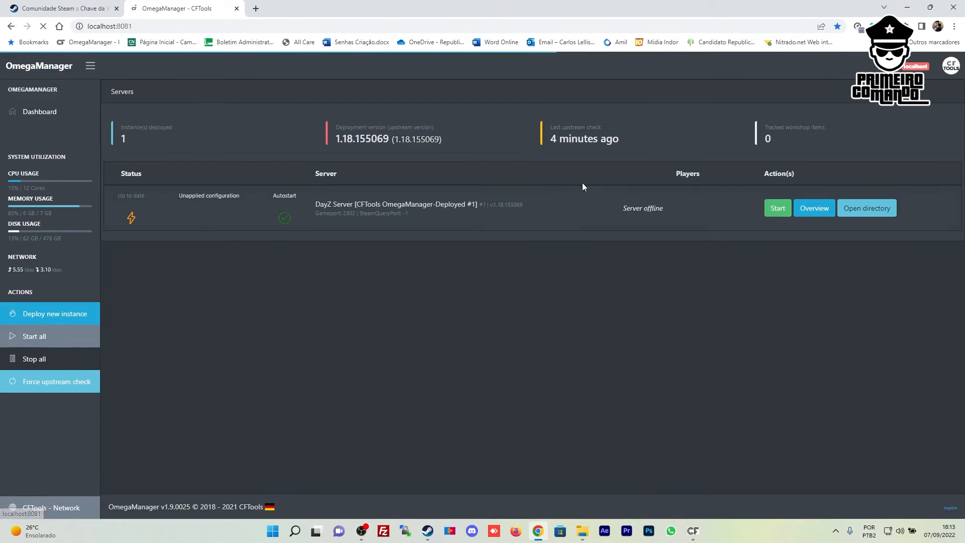
pyautogui.click(784, 213)
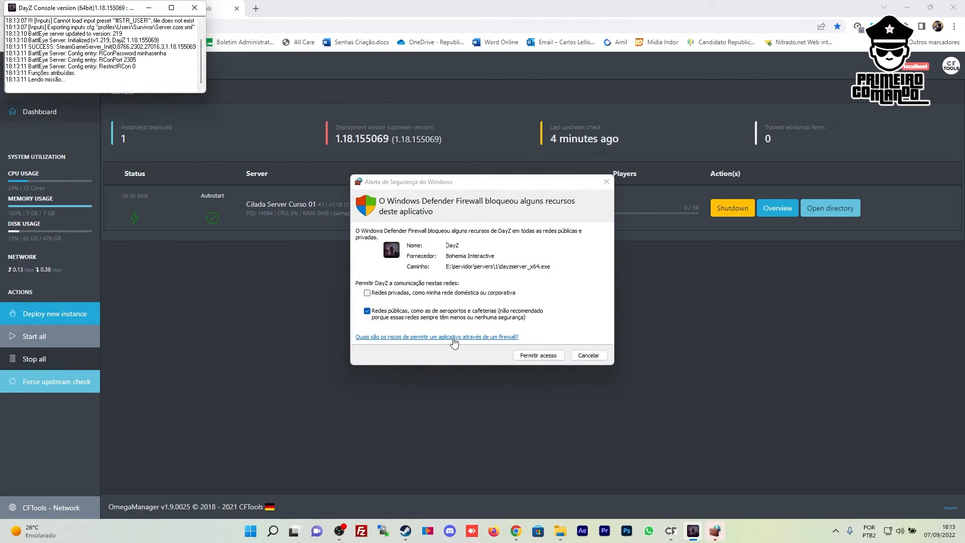
# Grant the DayZ server Windows Firewall access, including private networks
pyautogui.click(367, 293)
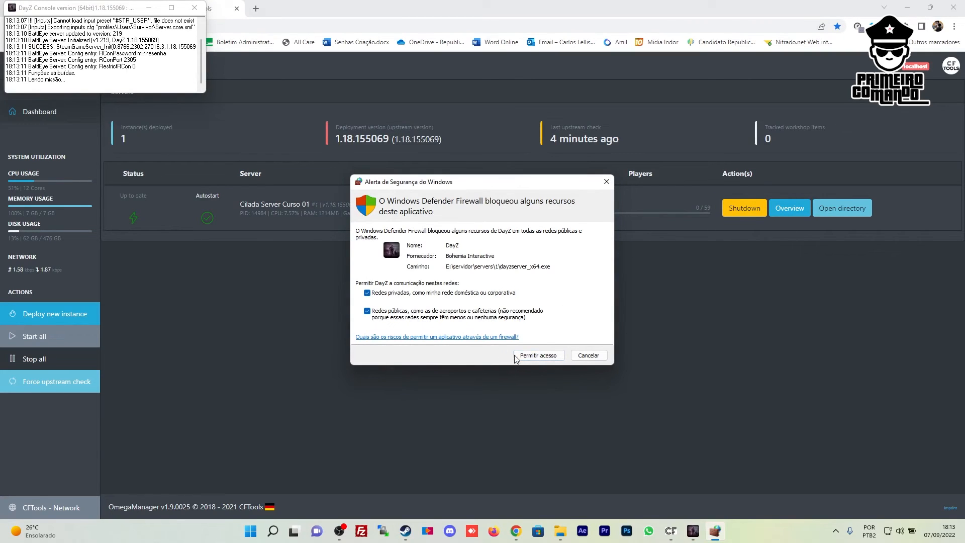
pyautogui.click(539, 357)
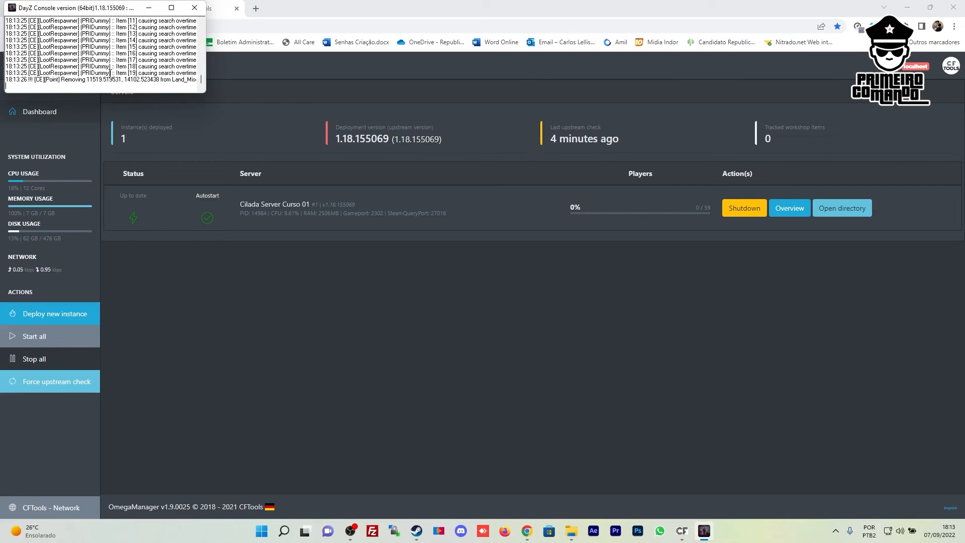
pyautogui.moveTo(99, 15); pyautogui.dragTo(126, 67)
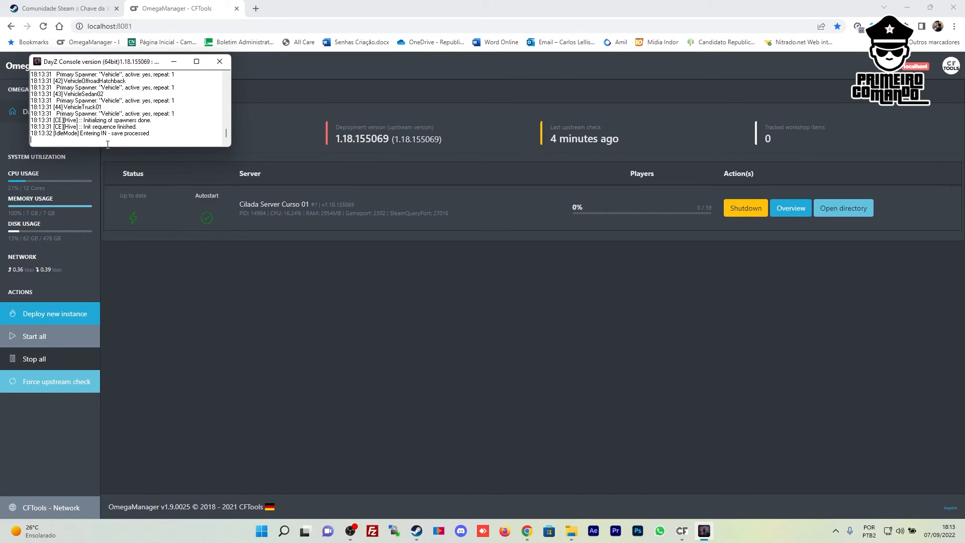
# Check the console reports initialization finished, then bring up the Steam library
pyautogui.moveTo(150, 134); pyautogui.dragTo(31, 129)
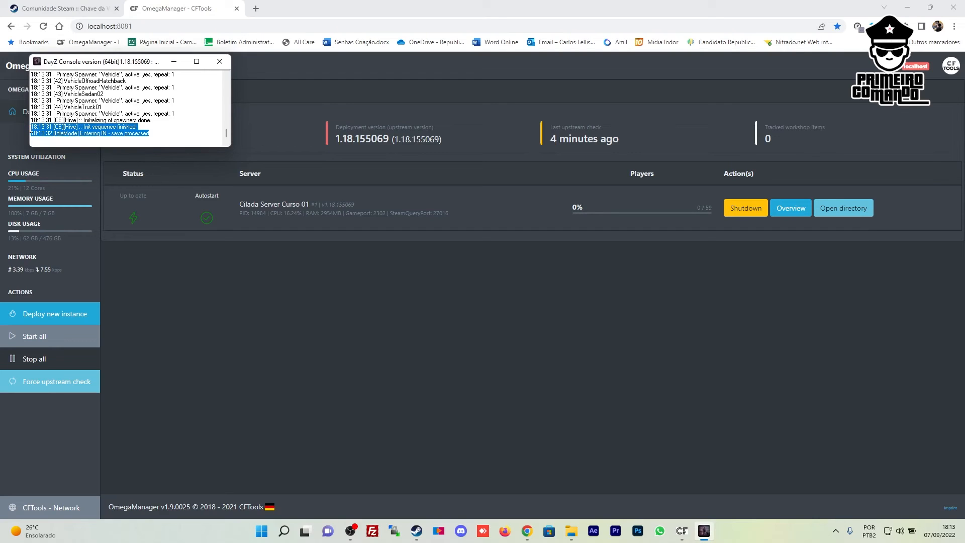
pyautogui.click(161, 132)
pyautogui.click(417, 530)
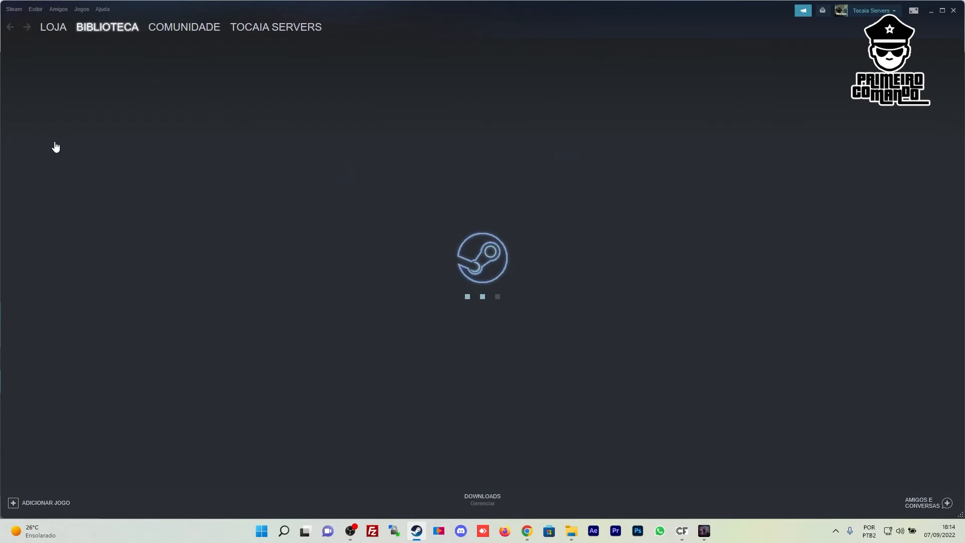
# Launch DayZ from the Steam library with the normal play option
pyautogui.click(38, 122)
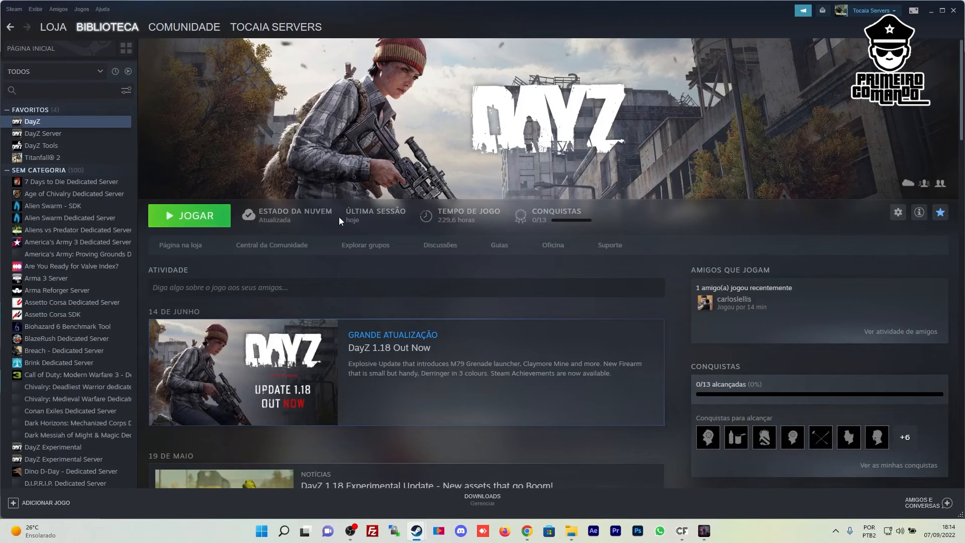
pyautogui.click(196, 218)
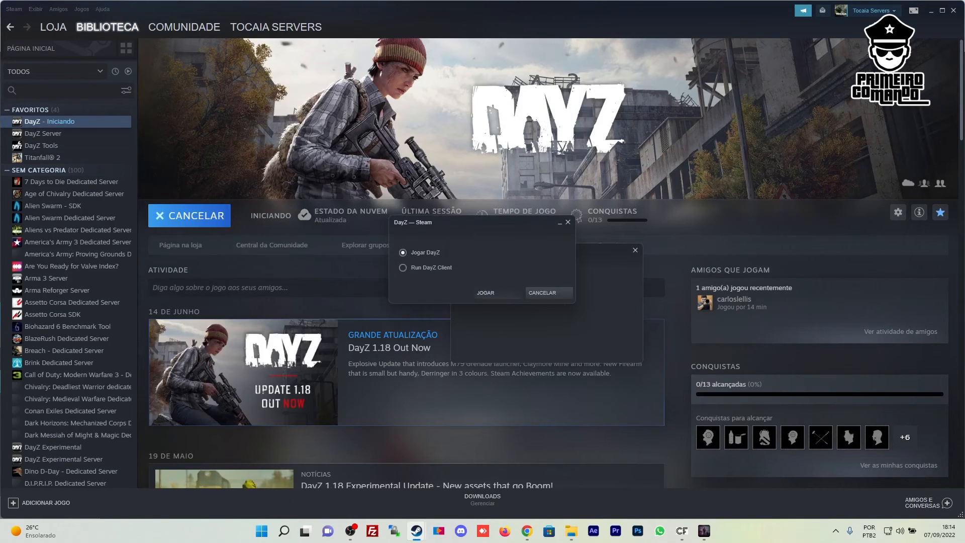
pyautogui.click(502, 295)
pyautogui.click(954, 10)
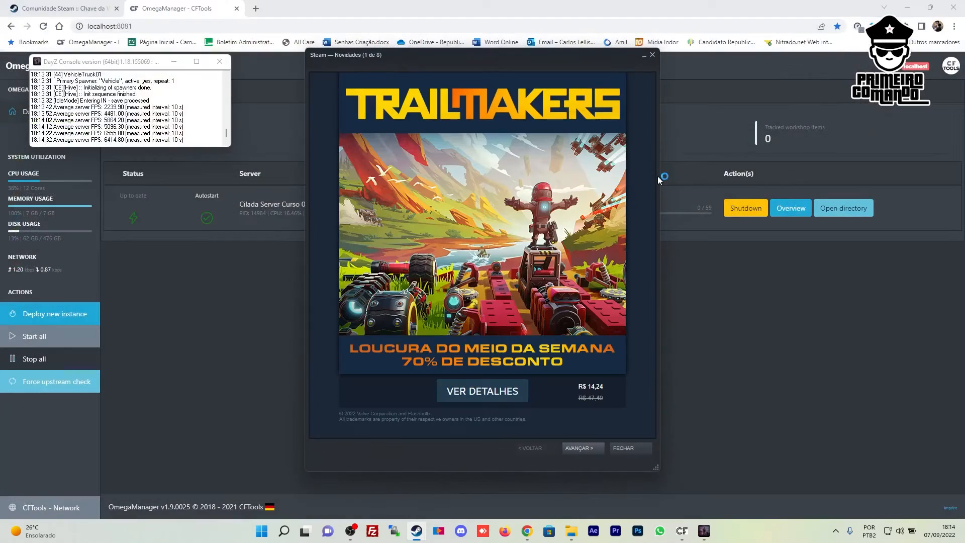
pyautogui.click(656, 56)
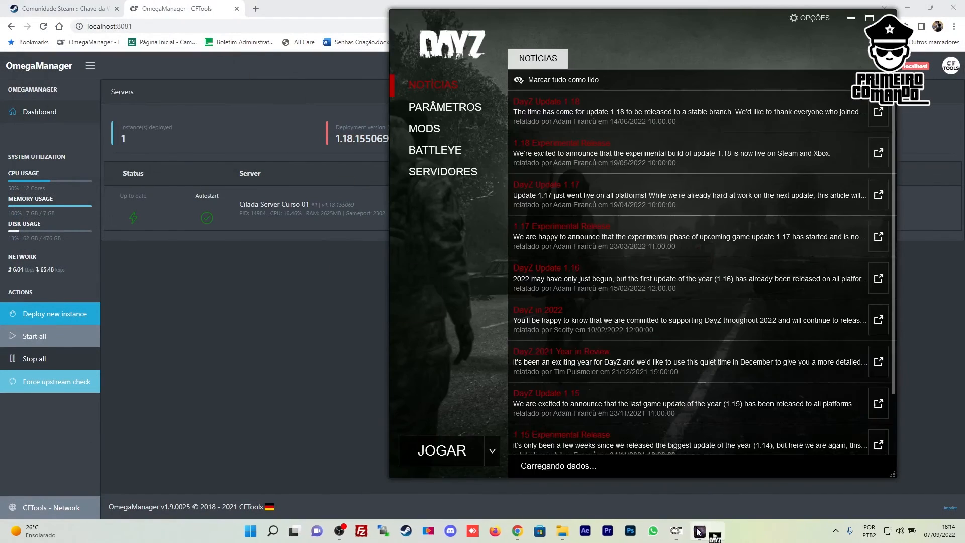
# Find Cilada Server Curso 01 in the launcher's LAN list and start joining it
pyautogui.click(458, 165)
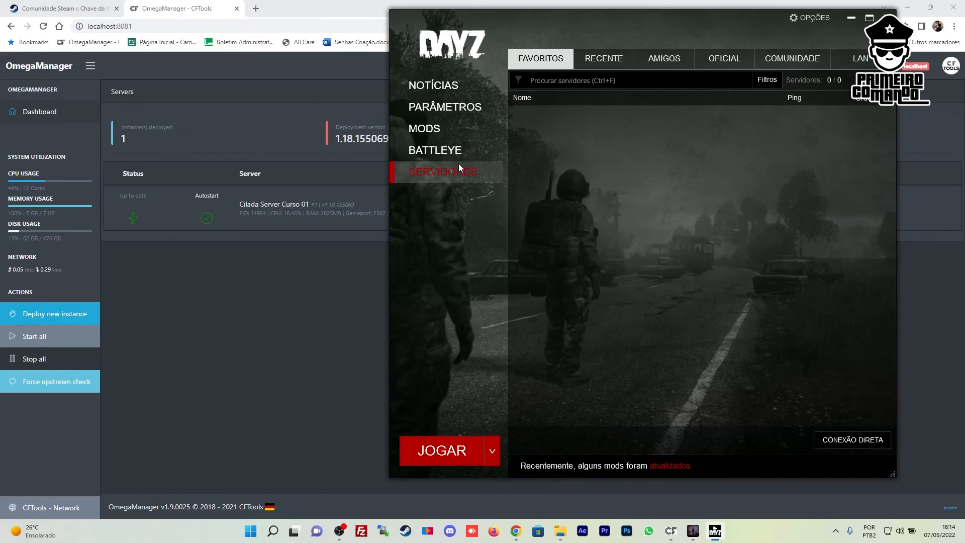
pyautogui.click(692, 527)
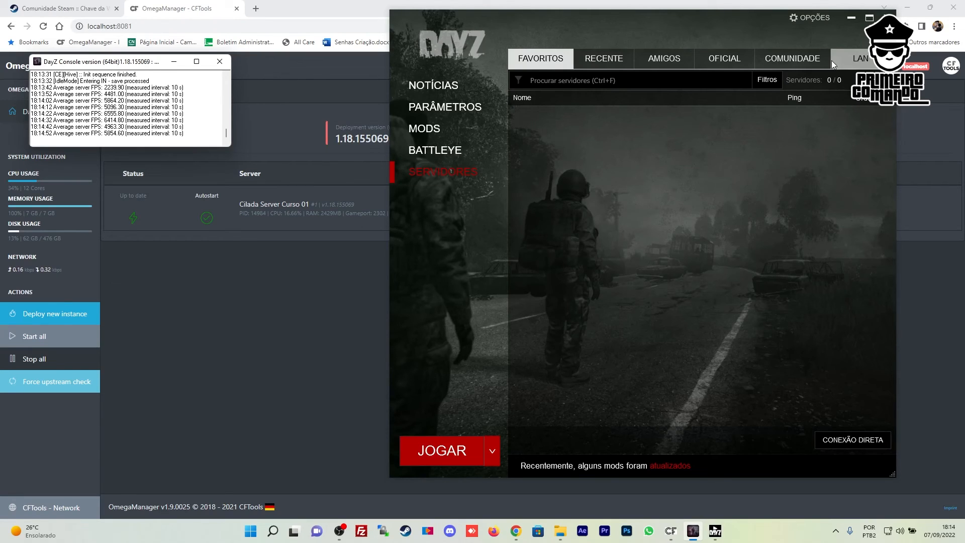
pyautogui.click(852, 58)
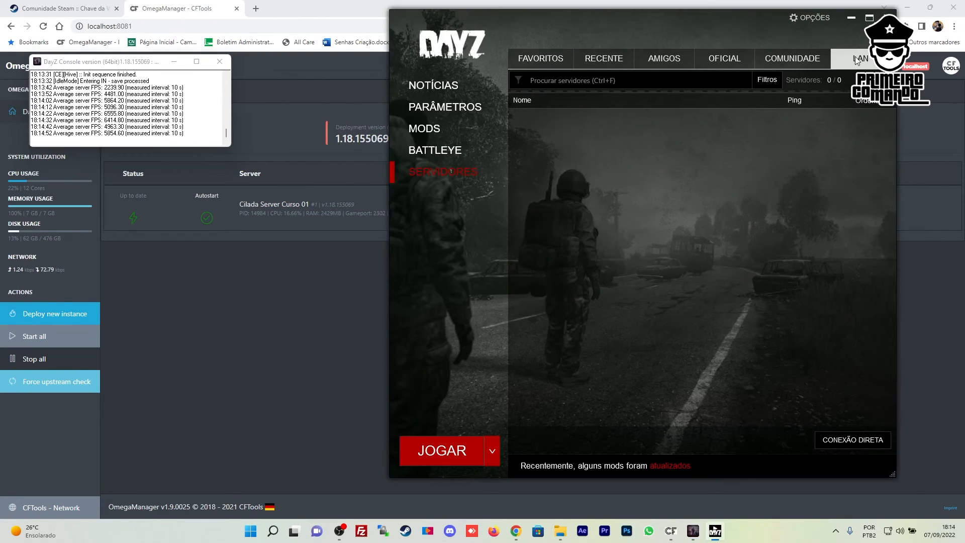
pyautogui.moveTo(623, 140)
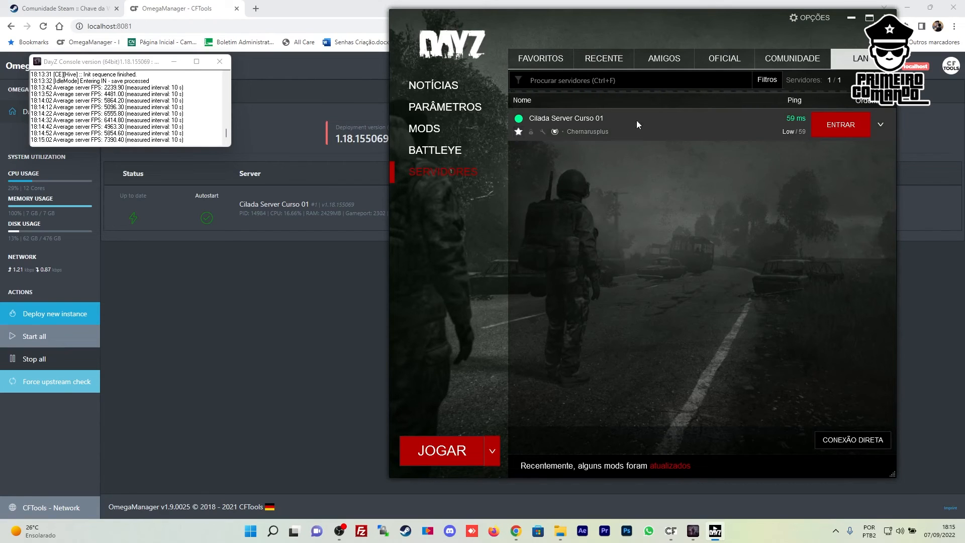
pyautogui.click(840, 127)
# Confirm joining Cilada Server Curso 01 with required DLC and mods while the game loads
pyautogui.click(615, 355)
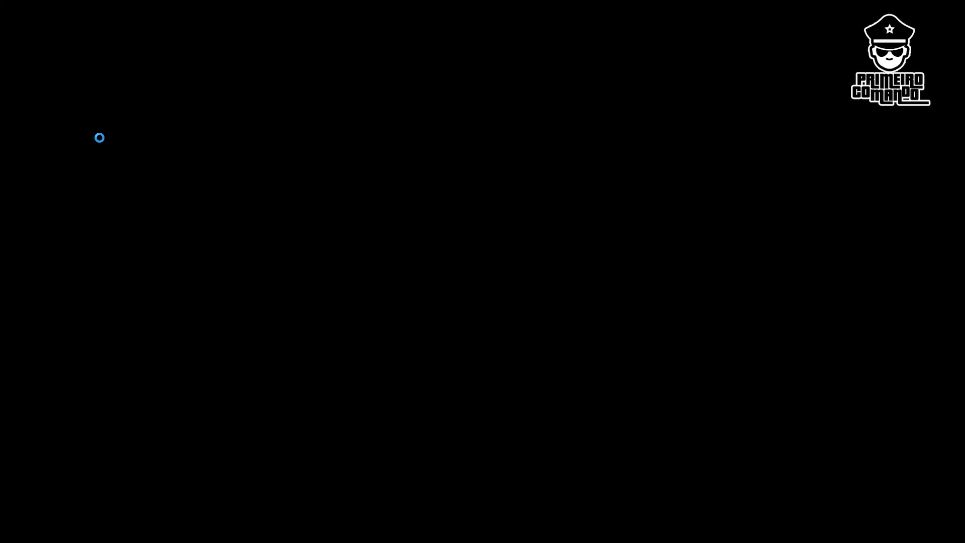
pyautogui.click(176, 132)
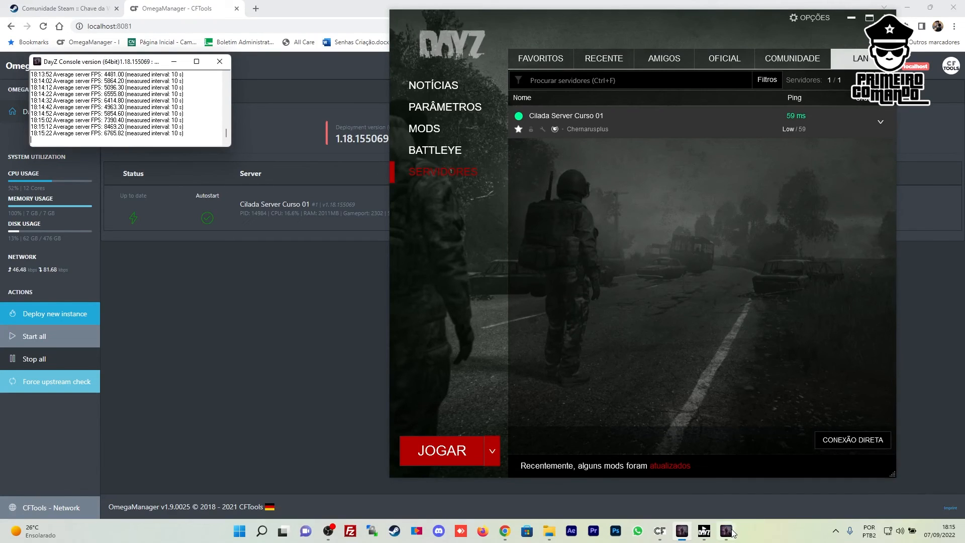
pyautogui.moveTo(731, 531)
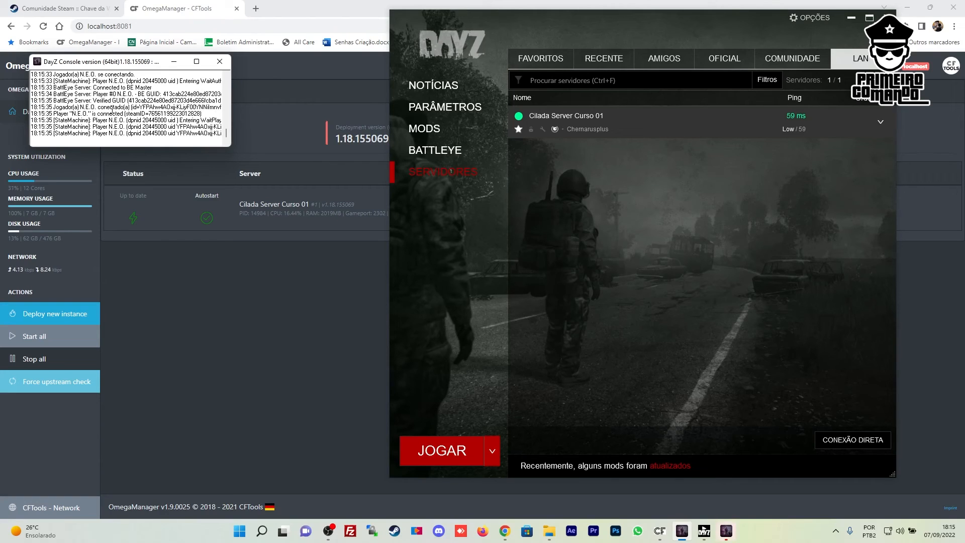
pyautogui.click(425, 105)
pyautogui.click(442, 172)
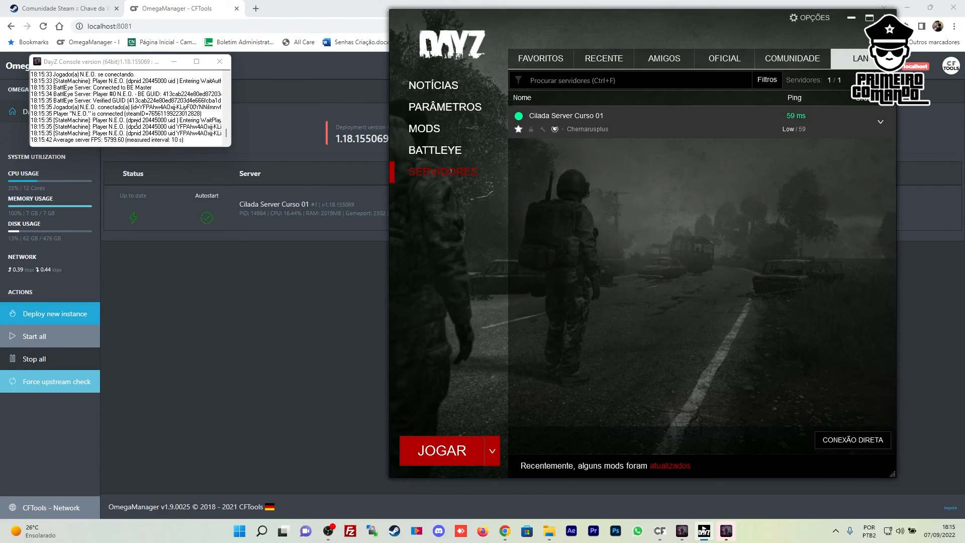
pyautogui.scroll(-1, 137, 124)
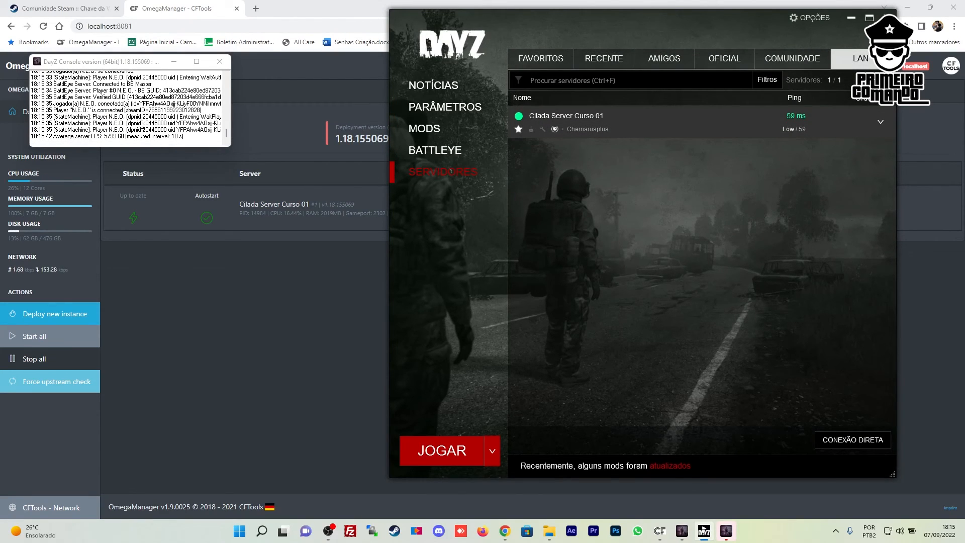
pyautogui.click(198, 123)
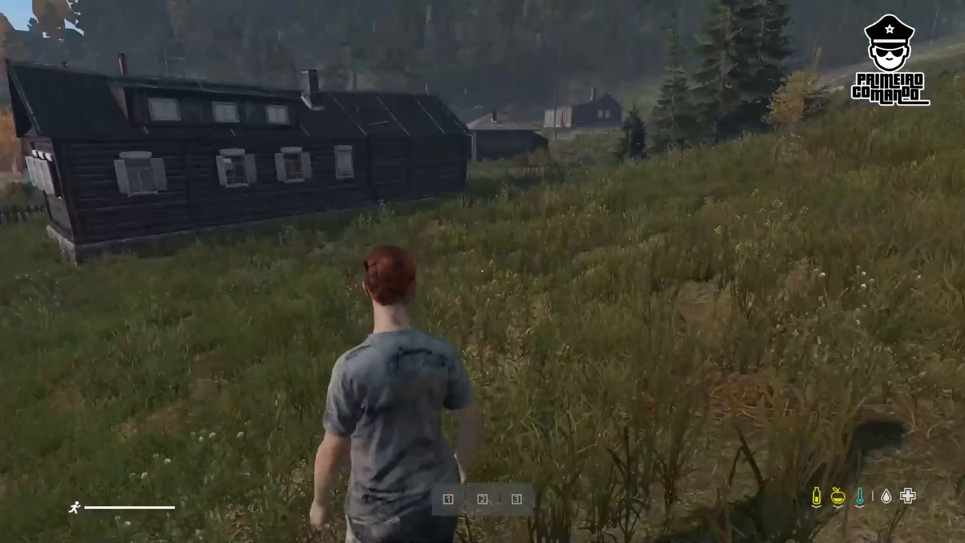
# Walk in first person, open the cabin door, check the inventory, then pause the game
pyautogui.press('w')
pyautogui.press('v')
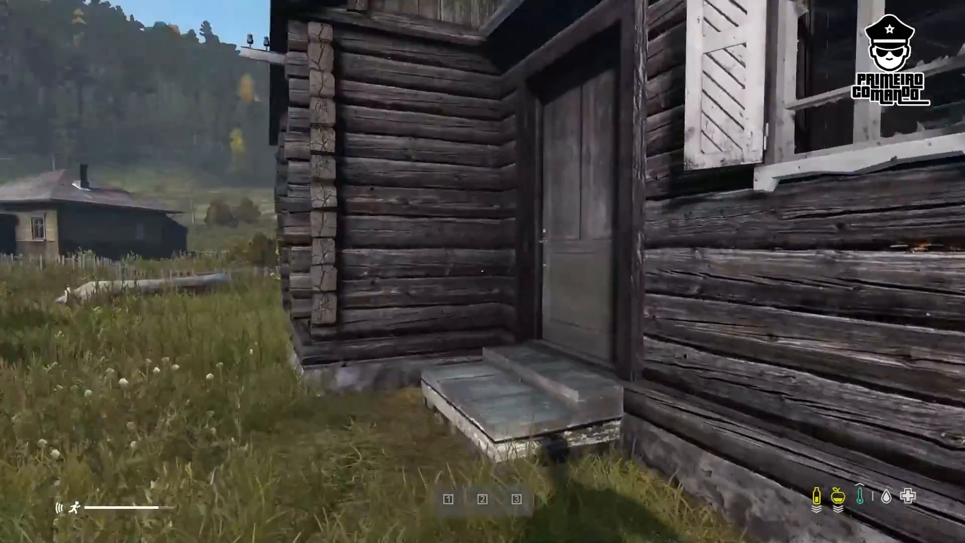
pyautogui.press('f')
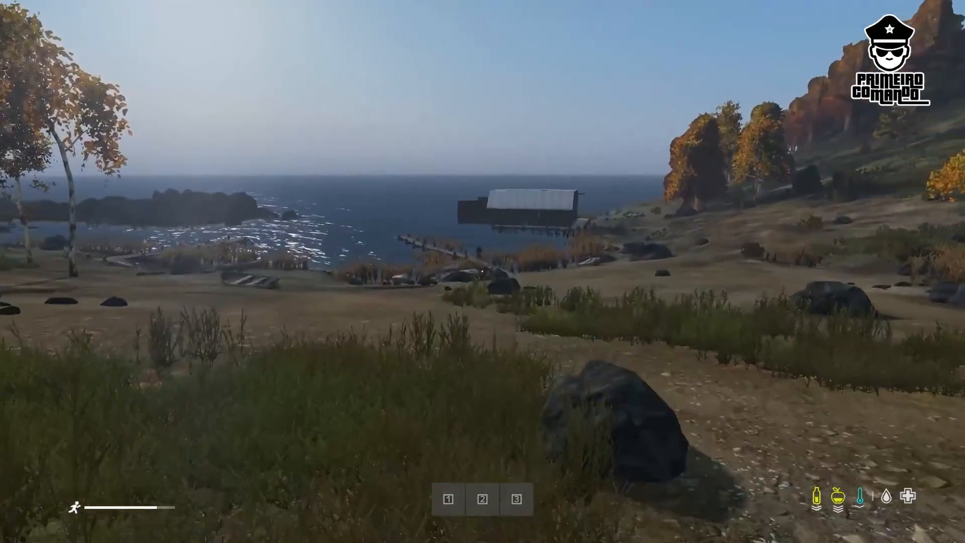
pyautogui.press('Tab')
pyautogui.press('Tab')
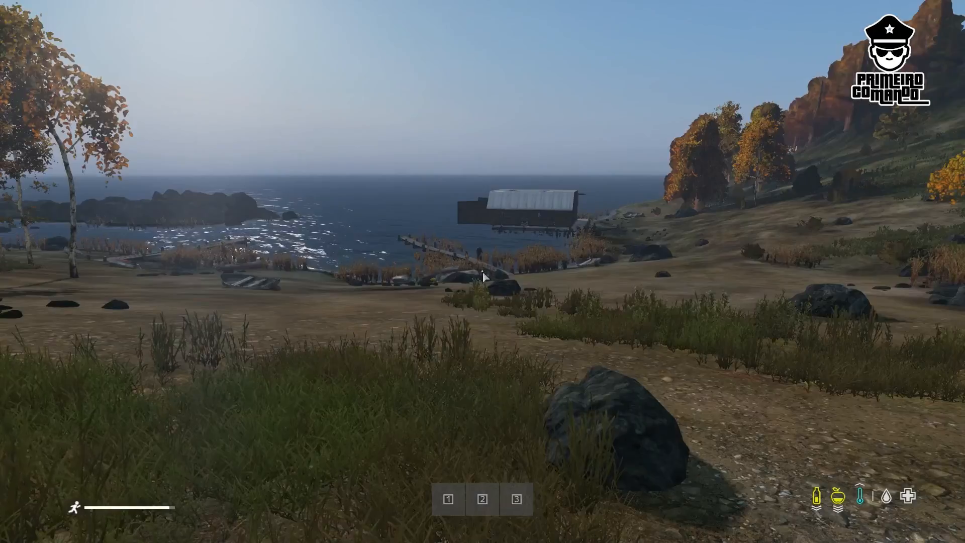
pyautogui.press('Tab')
pyautogui.press('Tab')
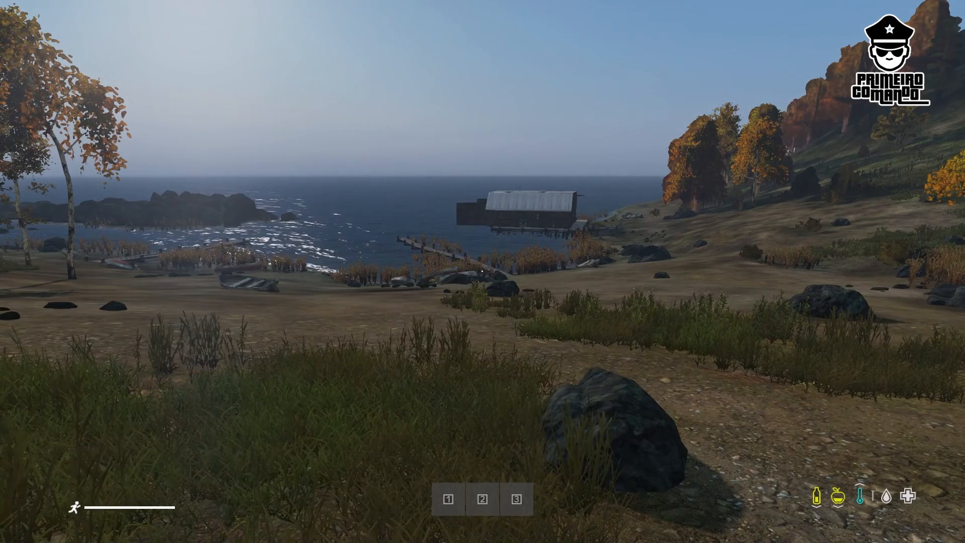
pyautogui.press('Escape')
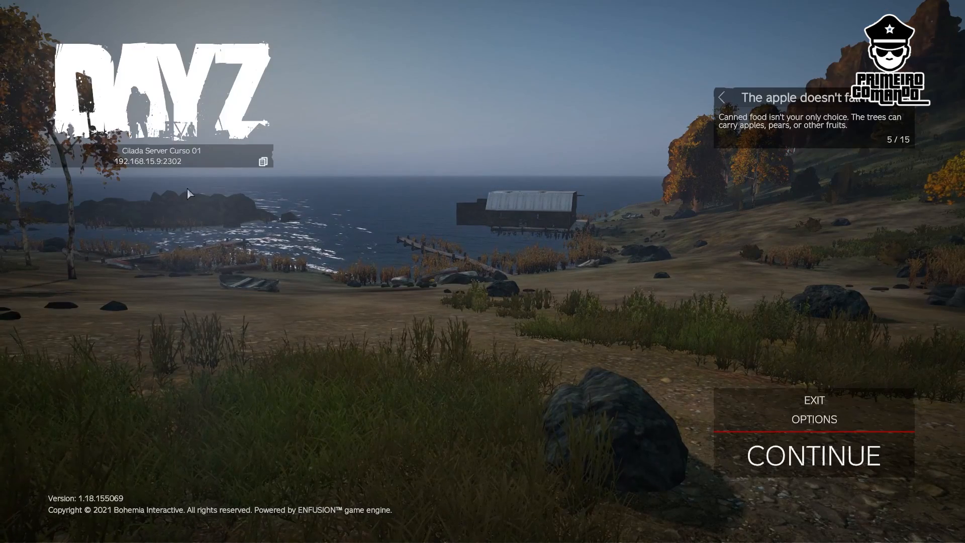
# Exit the server and confirm returning to the main menu
pyautogui.click(809, 399)
pyautogui.click(372, 299)
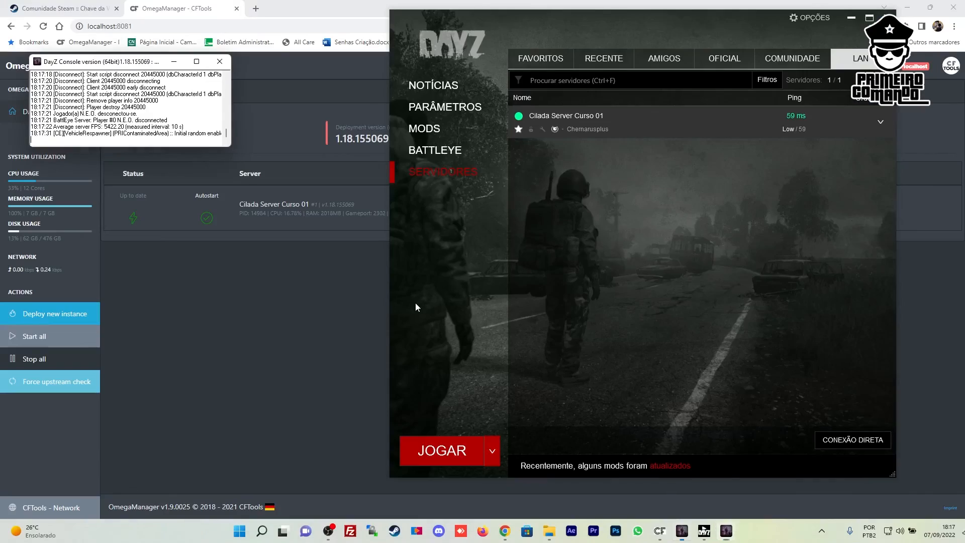
pyautogui.moveTo(576, 131)
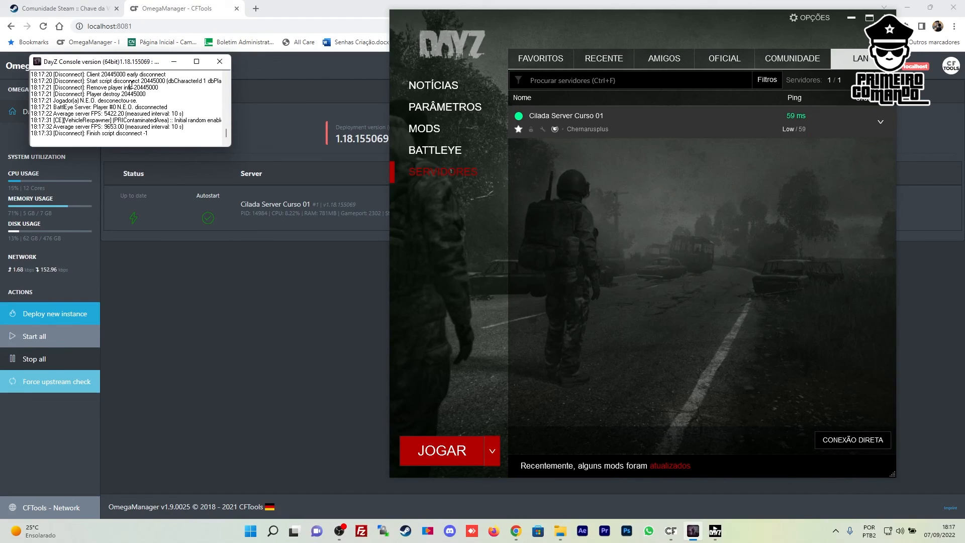
# Inspect the console's player disconnect lines and server FPS values, including 5422.20
pyautogui.moveTo(88, 94); pyautogui.dragTo(145, 102)
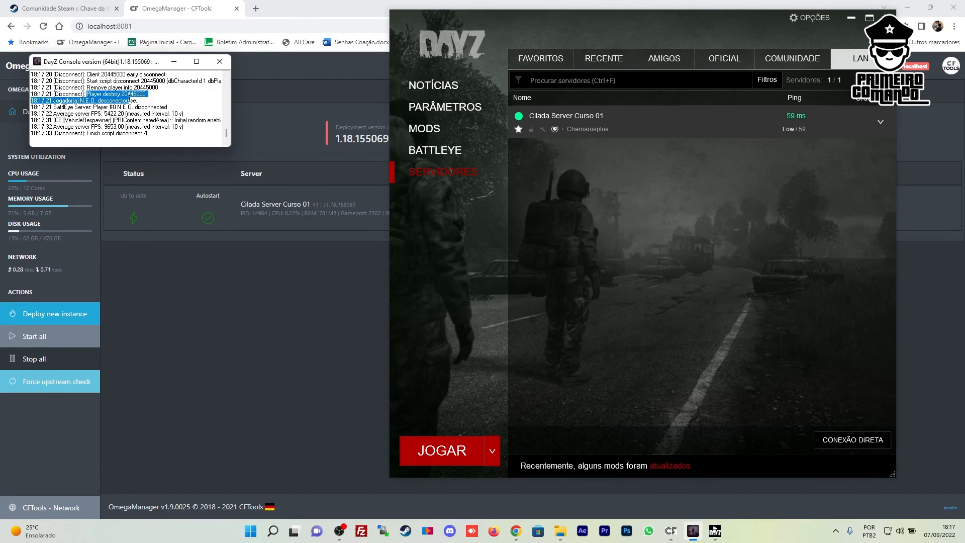
pyautogui.click(147, 104)
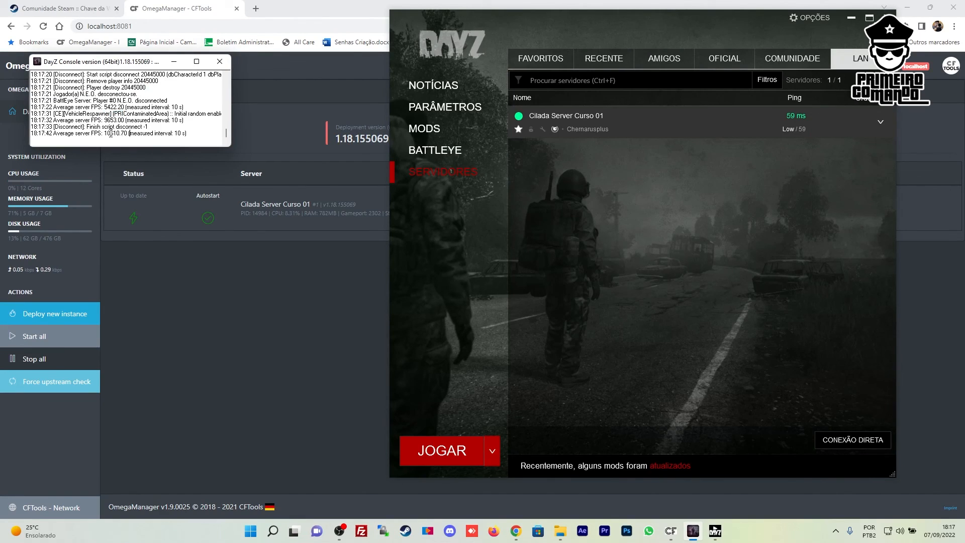
pyautogui.moveTo(107, 133); pyautogui.dragTo(130, 134)
pyautogui.click(130, 135)
pyautogui.doubleClick(108, 129)
pyautogui.click(122, 128)
pyautogui.moveTo(126, 107); pyautogui.dragTo(103, 107)
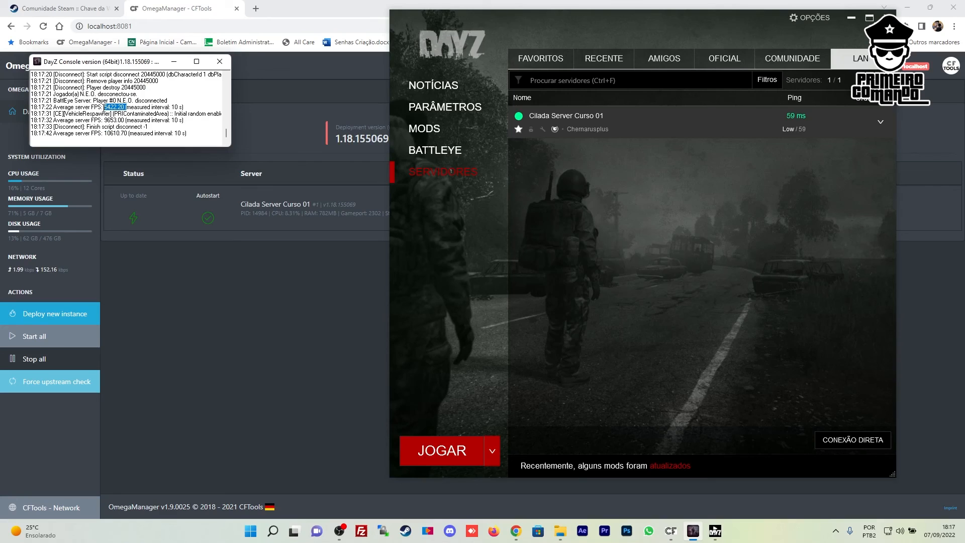